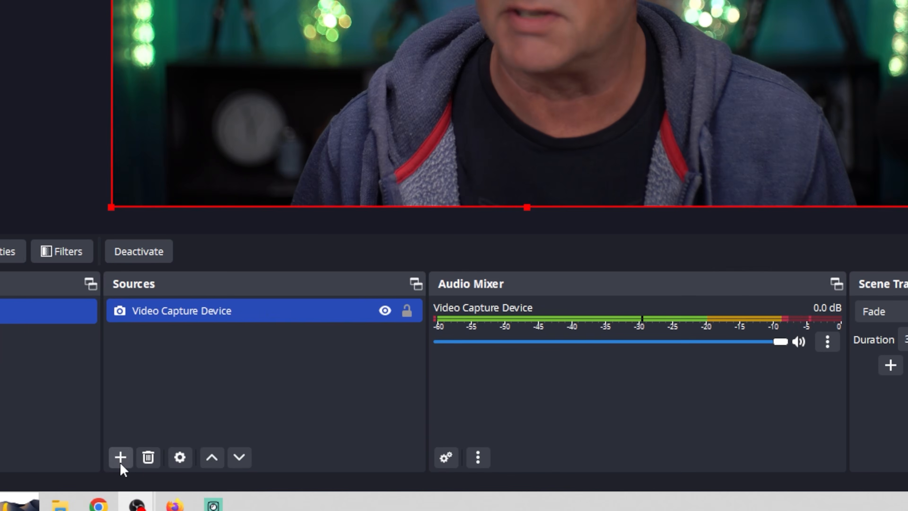
Add a media source playing New Countdown.mp4 from the Current Live Streaming Assets folder, with looping enabled
{"action": "left_click", "coordinate": [120, 461]}
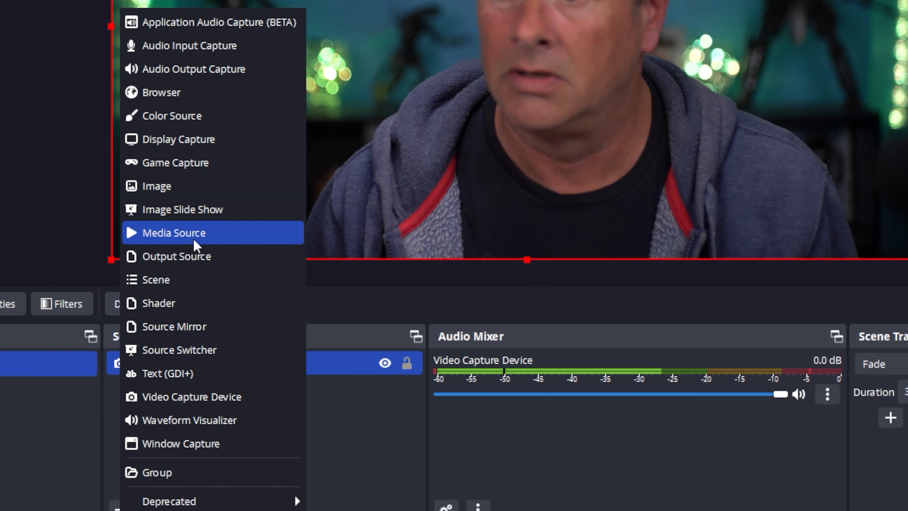
{"action": "left_click", "coordinate": [174, 233]}
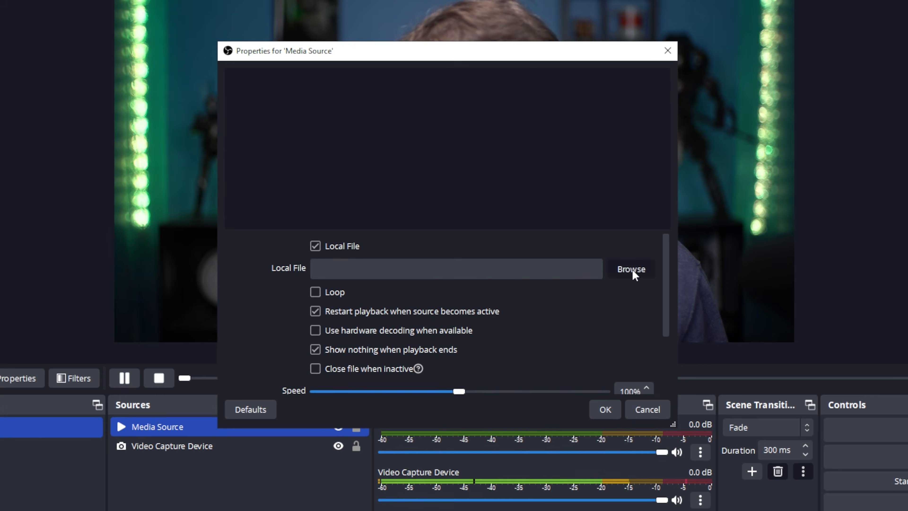
{"action": "left_click", "coordinate": [632, 269]}
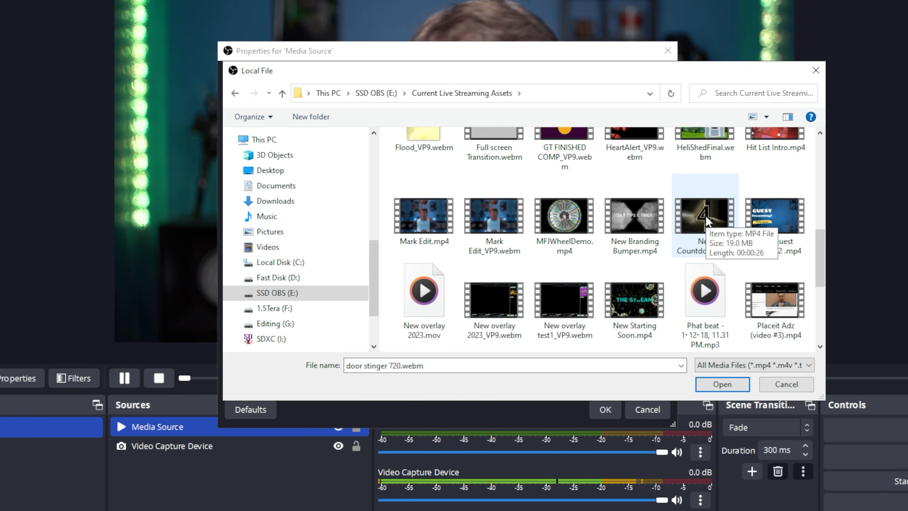
{"action": "left_click", "coordinate": [707, 222]}
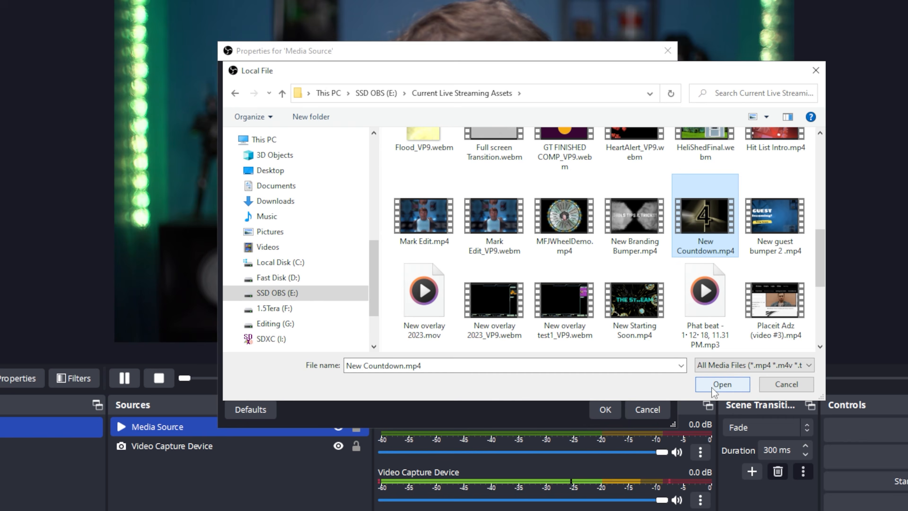
{"action": "left_click", "coordinate": [722, 384]}
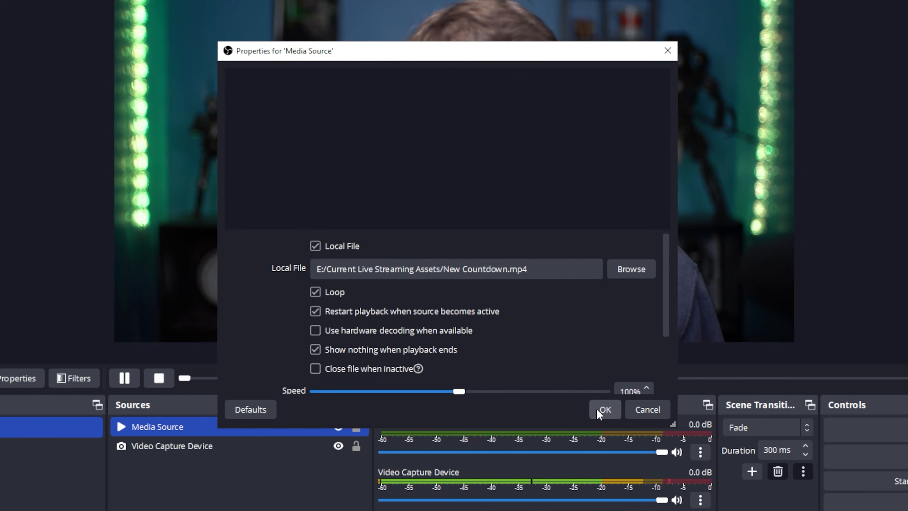
{"action": "left_click", "coordinate": [604, 410]}
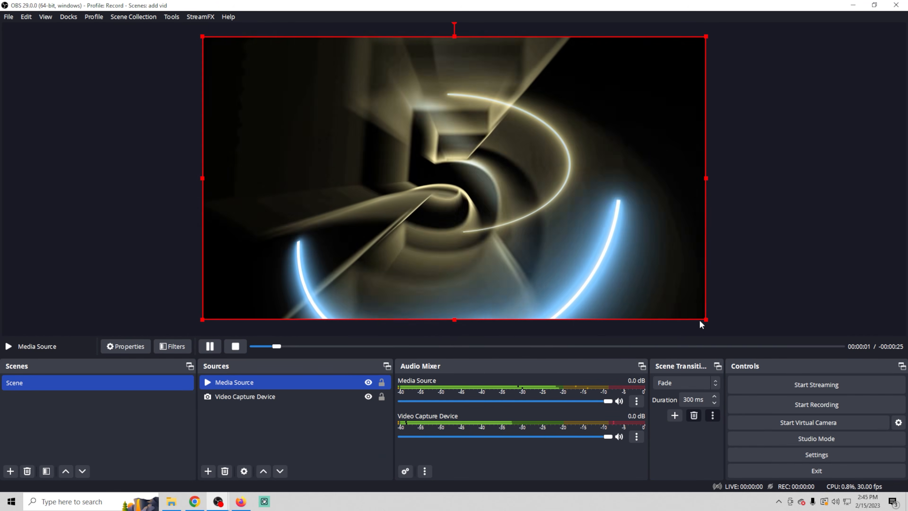
Shrink the countdown video and place it along the canvas's left edge, about 295 px below the top and 1134 px from the right edge
{"action": "left_click_drag", "start_coordinate": [705, 320], "coordinate": [409, 152]}
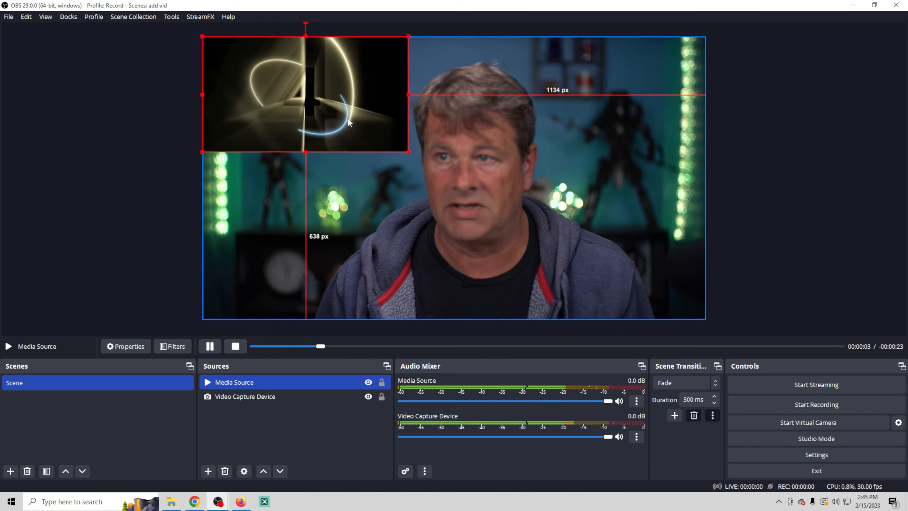
{"action": "left_click_drag", "start_coordinate": [349, 121], "coordinate": [349, 200]}
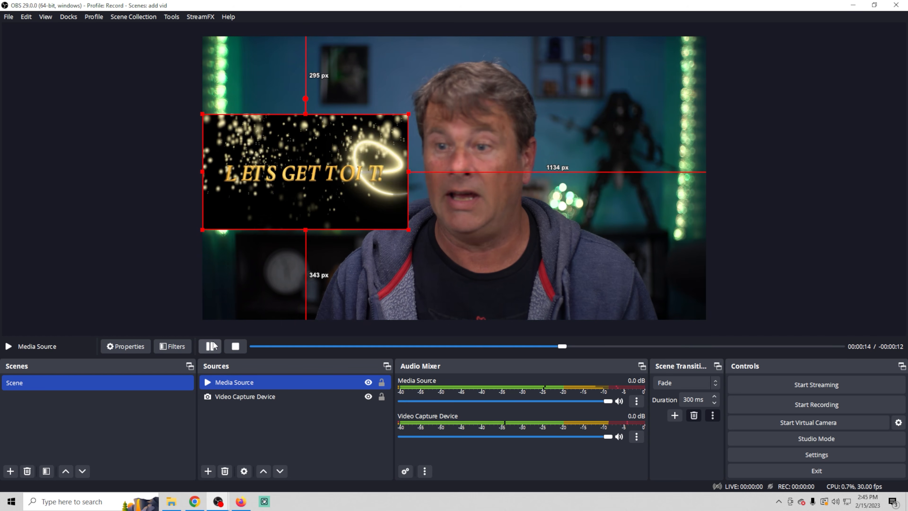
Pause the countdown video, resume it, and pause it again
{"action": "left_click", "coordinate": [211, 345]}
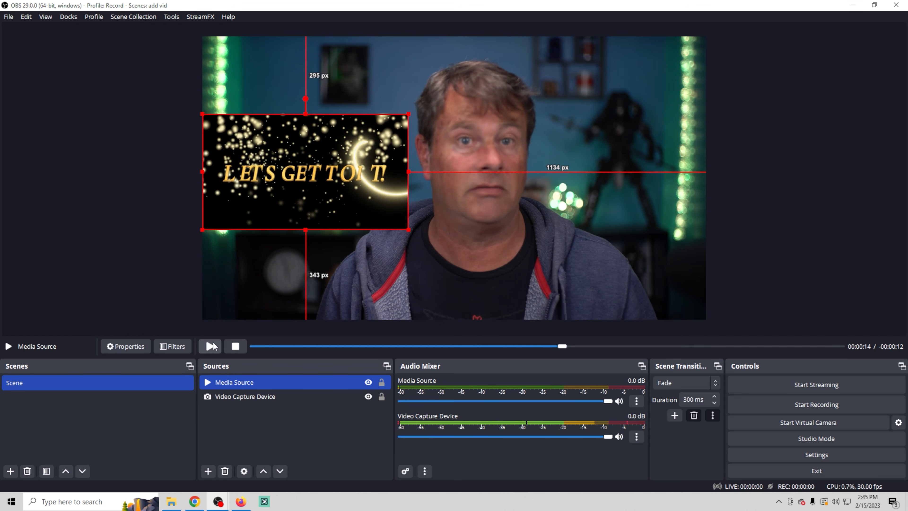
{"action": "left_click", "coordinate": [211, 346]}
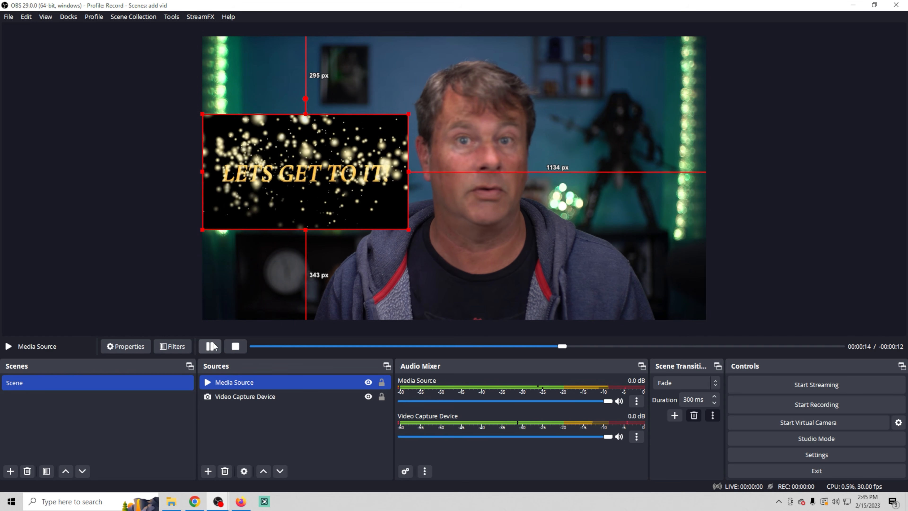
{"action": "left_click", "coordinate": [212, 346]}
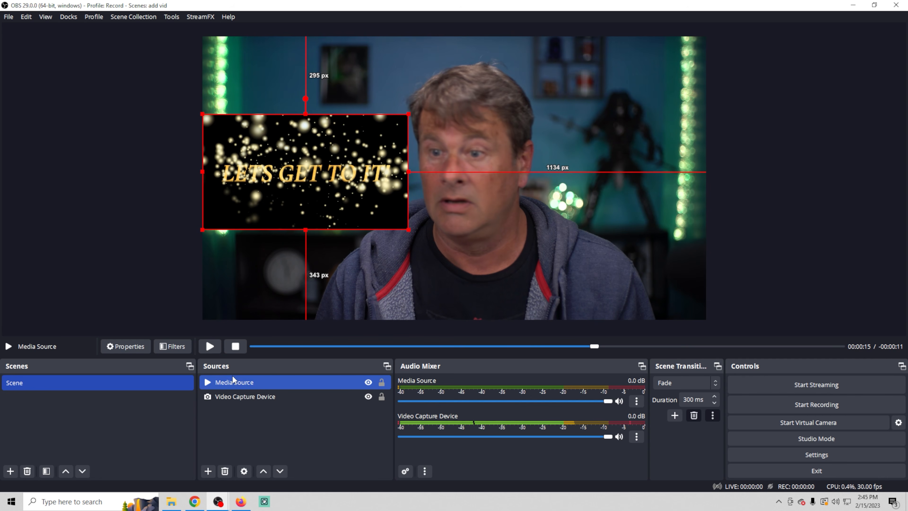
Hide and show the Media Source to restart the countdown, and lock the source against changes in the preview
{"action": "left_click", "coordinate": [368, 382]}
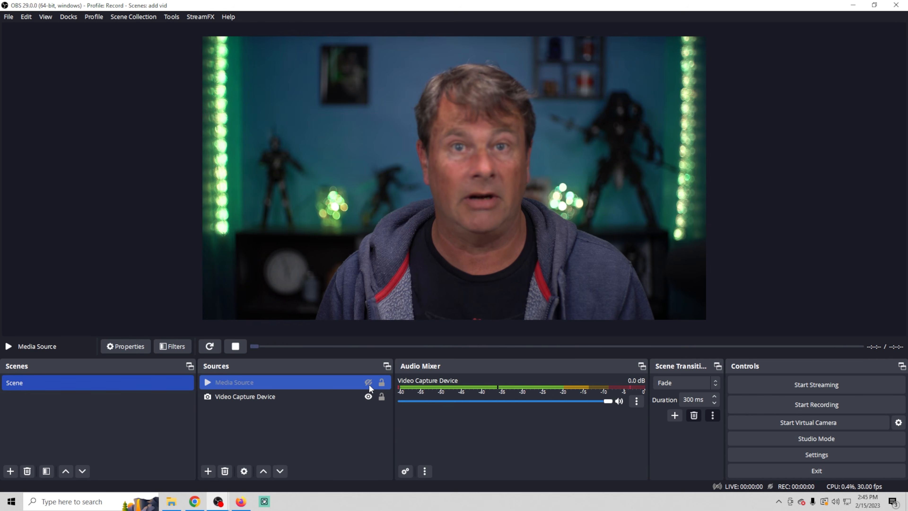
{"action": "left_click", "coordinate": [369, 383]}
{"action": "left_click", "coordinate": [382, 382]}
{"action": "left_click", "coordinate": [333, 218]}
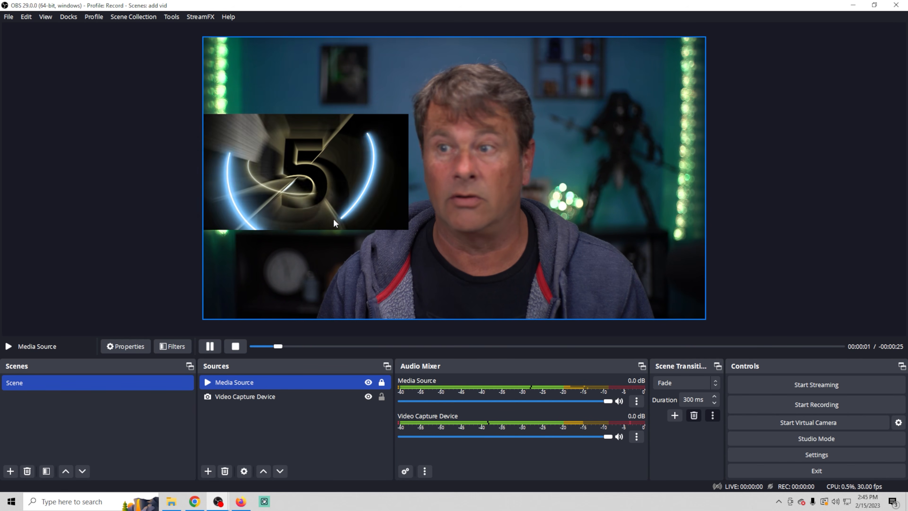
Pause the locked countdown video and hide the Media Source, leaving the Video Capture Device selected
{"action": "left_click", "coordinate": [211, 347]}
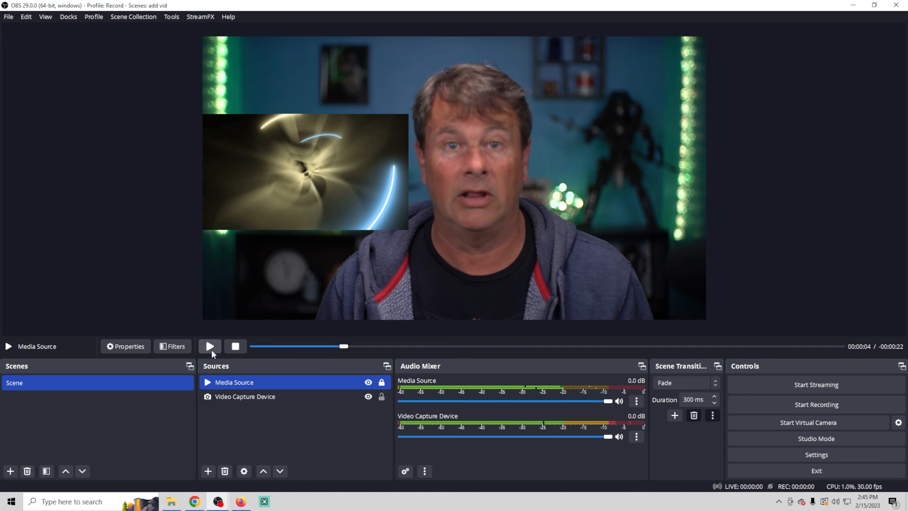
{"action": "left_click", "coordinate": [304, 180]}
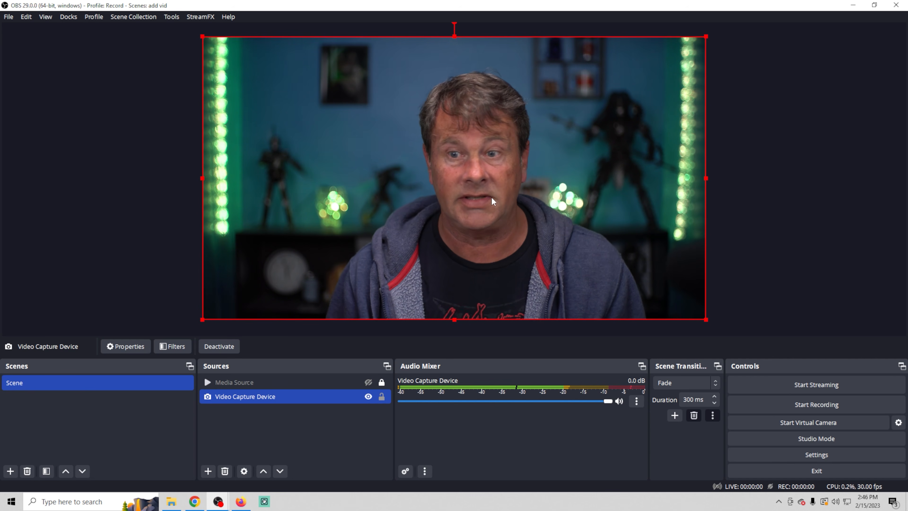
Create a second scene and add the existing Media Source to it as a visible source
{"action": "left_click", "coordinate": [11, 471]}
{"action": "left_click", "coordinate": [416, 265]}
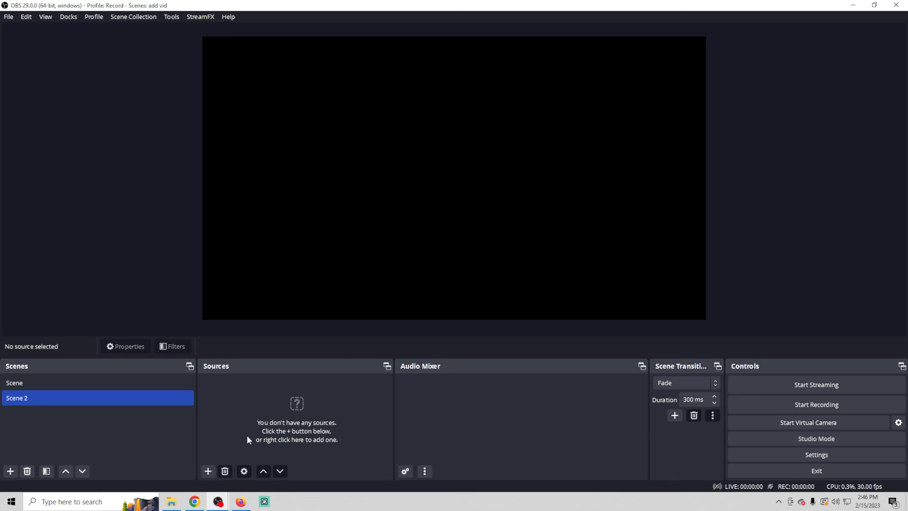
{"action": "left_click", "coordinate": [214, 471]}
{"action": "left_click", "coordinate": [269, 302]}
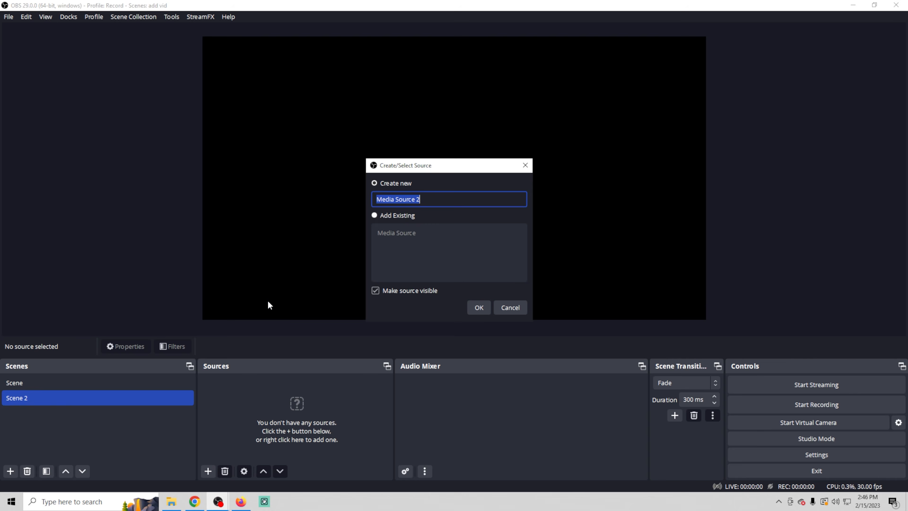
{"action": "left_click", "coordinate": [329, 193]}
{"action": "left_click", "coordinate": [347, 221]}
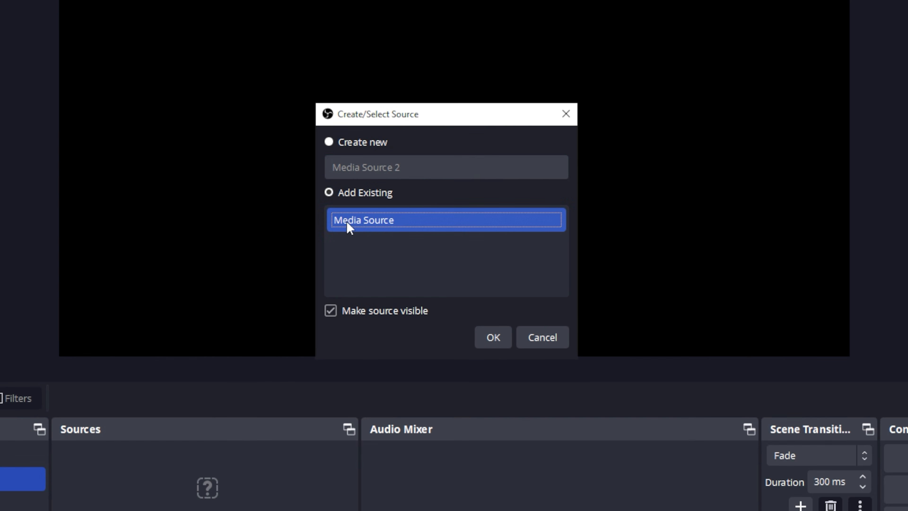
{"action": "left_click", "coordinate": [484, 338]}
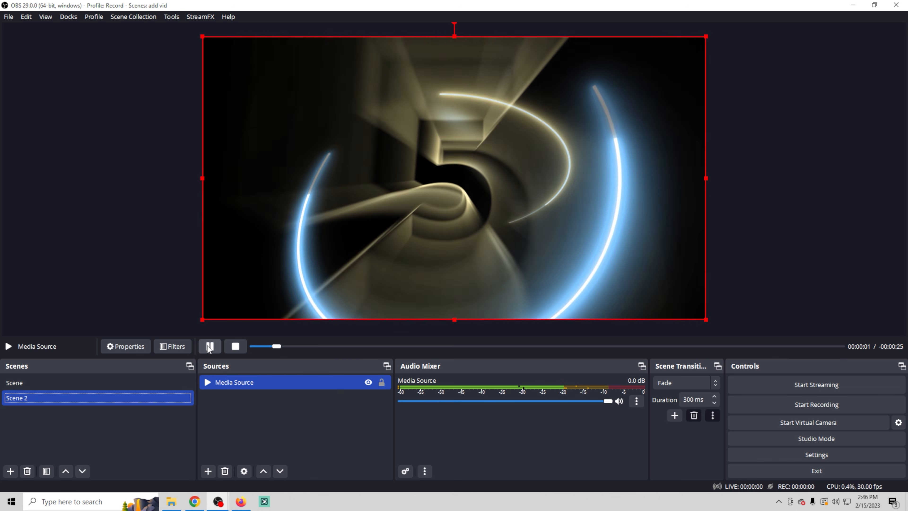
Pause the countdown in the second scene and review the playback options in the Media Source's properties
{"action": "left_click", "coordinate": [208, 346]}
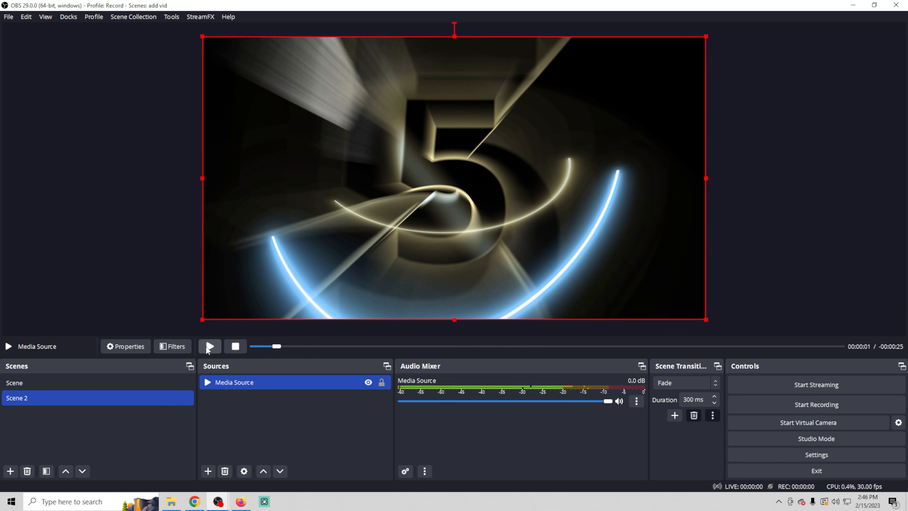
{"action": "right_click", "coordinate": [237, 381]}
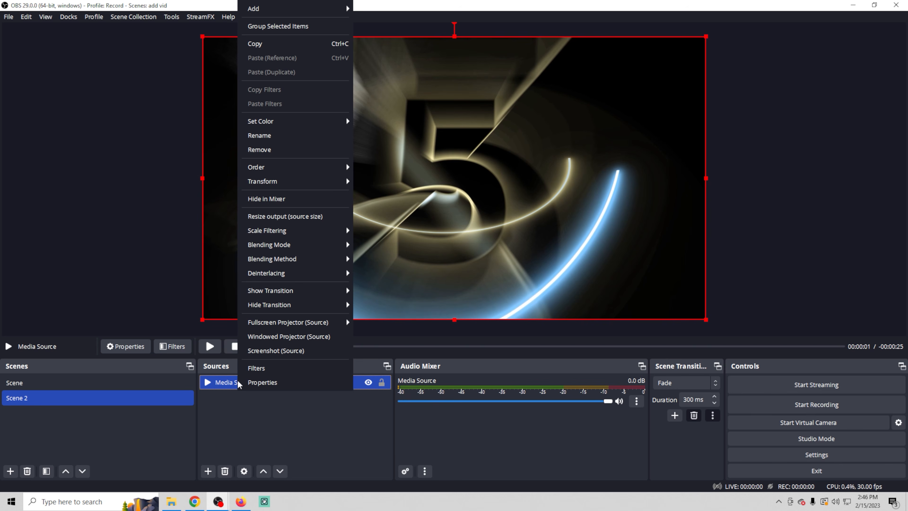
{"action": "left_click", "coordinate": [267, 382]}
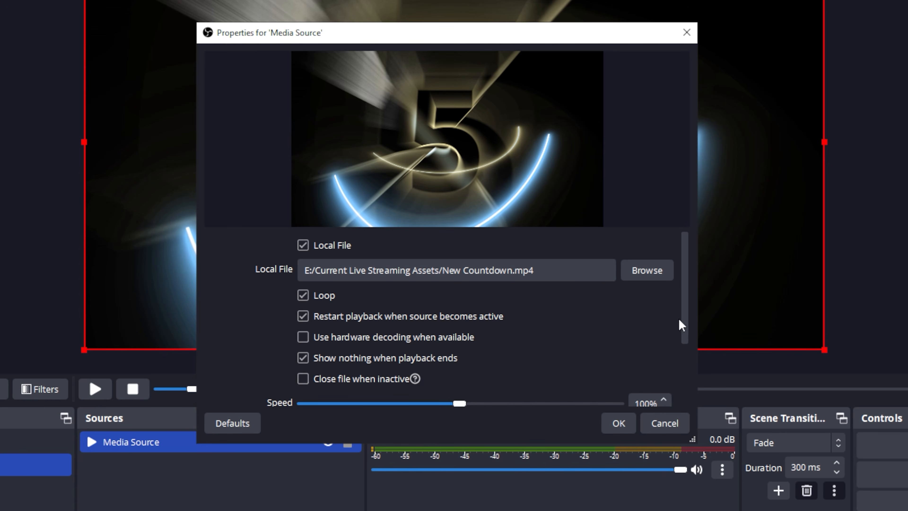
{"action": "mouse_move", "coordinate": [686, 319]}
{"action": "left_mouse_down"}
{"action": "mouse_move", "coordinate": [689, 385]}
{"action": "mouse_move", "coordinate": [684, 304]}
{"action": "left_mouse_up"}
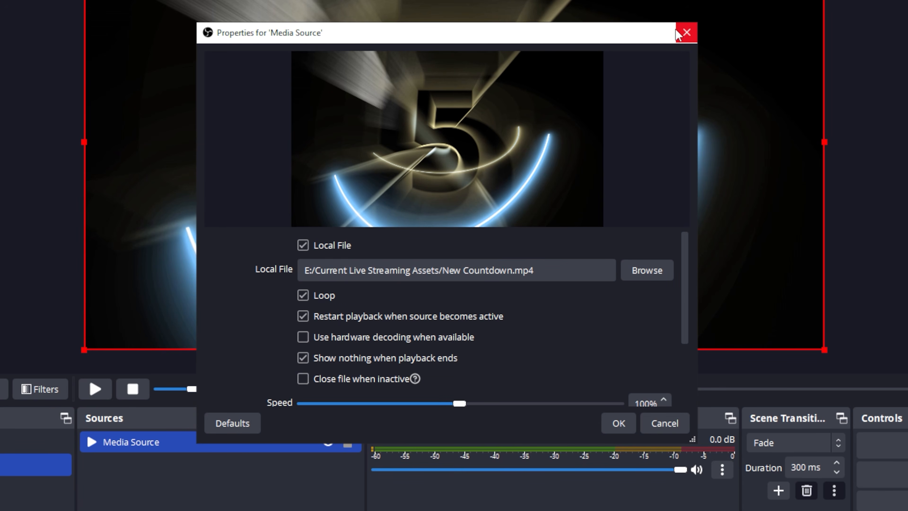
{"action": "left_click", "coordinate": [687, 33]}
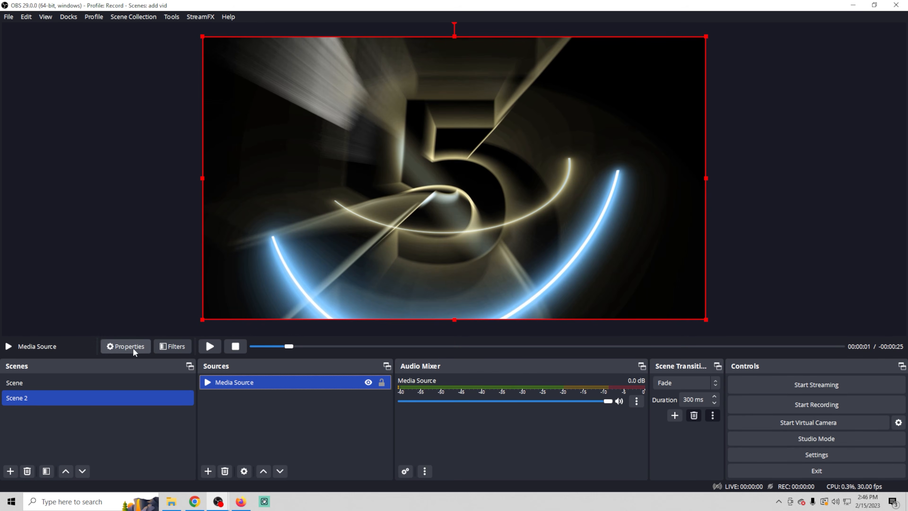
Switch to the camera scene, over to Scene 2 to restart the countdown, and back to the camera scene
{"action": "left_click", "coordinate": [94, 384]}
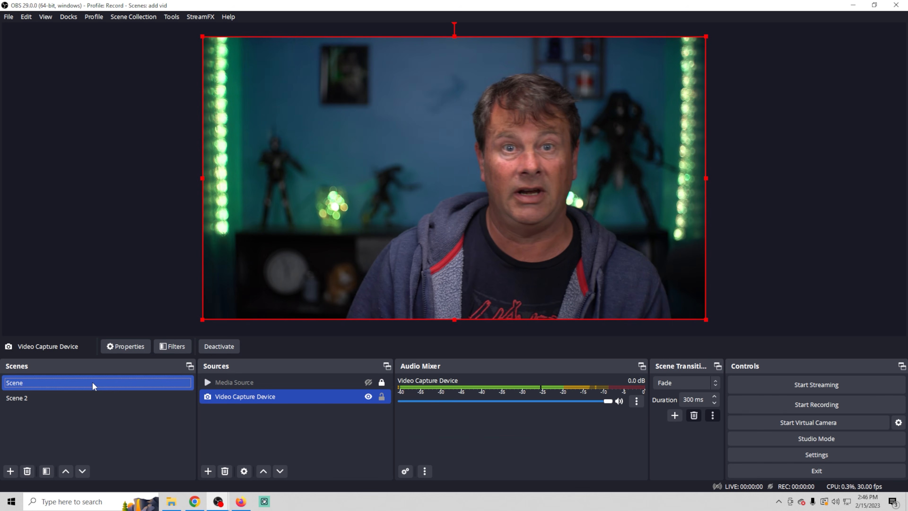
{"action": "left_click", "coordinate": [95, 399]}
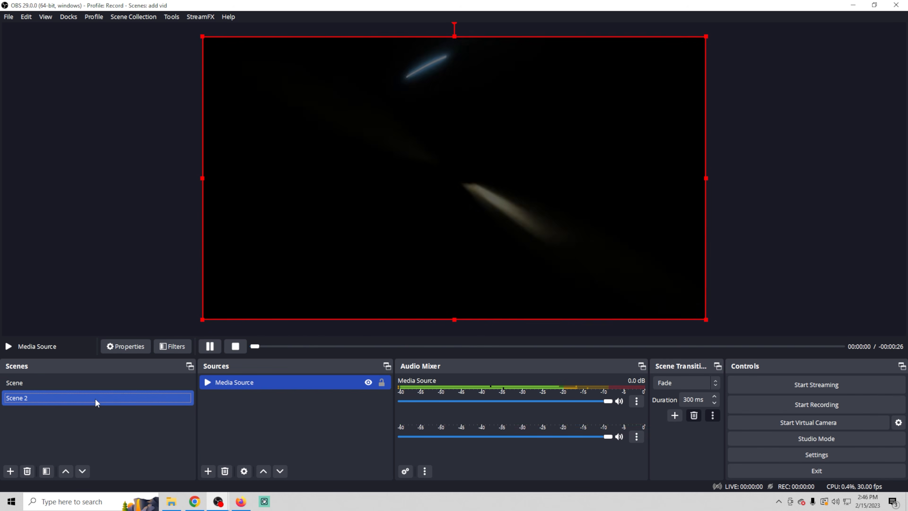
{"action": "left_click", "coordinate": [97, 383]}
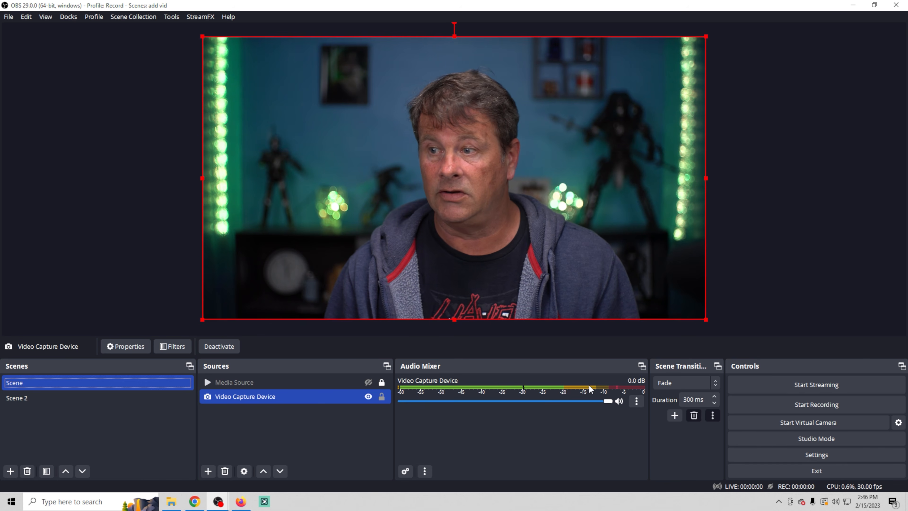
Add a Stinger scene transition with its default name
{"action": "left_click", "coordinate": [685, 383]}
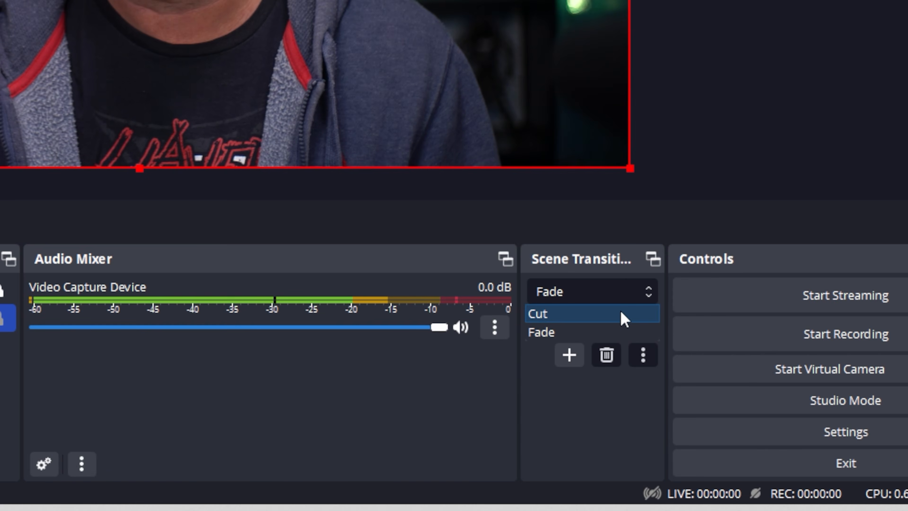
{"action": "left_click", "coordinate": [572, 355]}
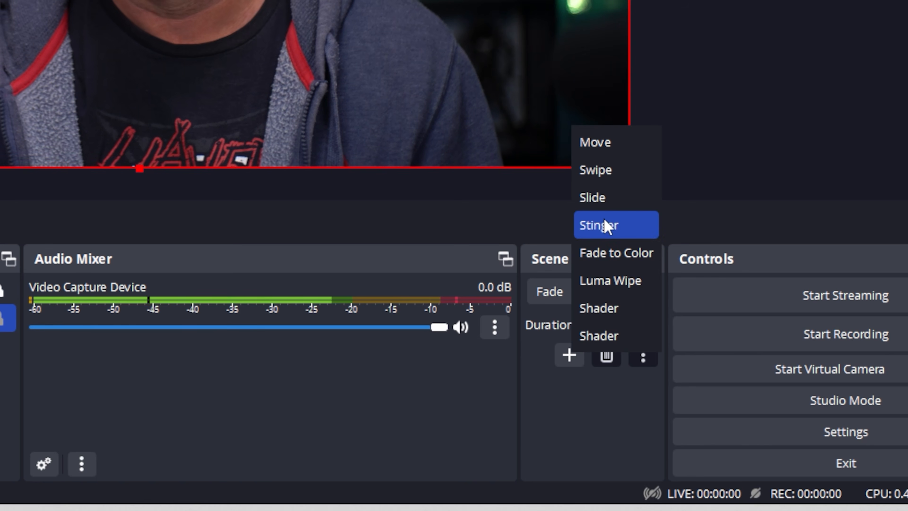
{"action": "left_click", "coordinate": [624, 235]}
{"action": "left_click", "coordinate": [107, 56]}
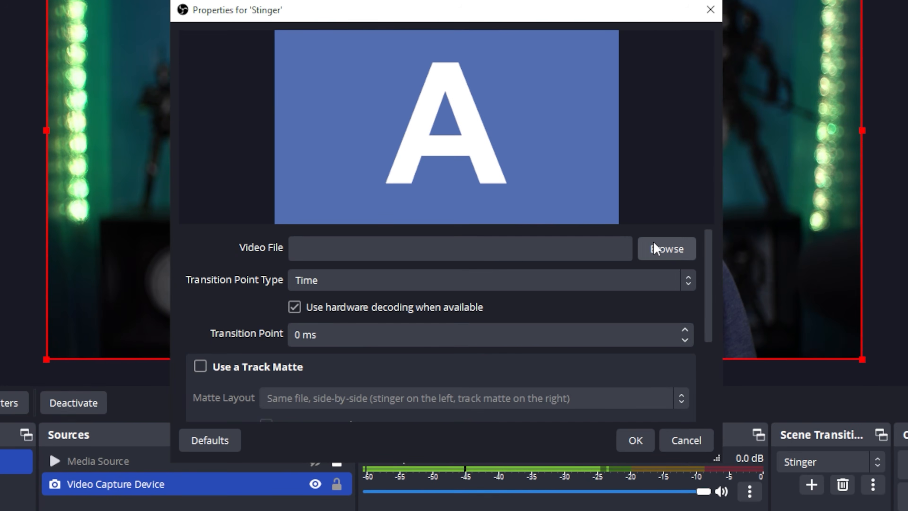
Choose Stinner wall.webm from the Current Live Streaming Assets folder as the stinger's video file
{"action": "left_click", "coordinate": [374, 32]}
{"action": "scroll", "coordinate": [620, 308], "scroll_direction": "down", "scroll_amount": 10}
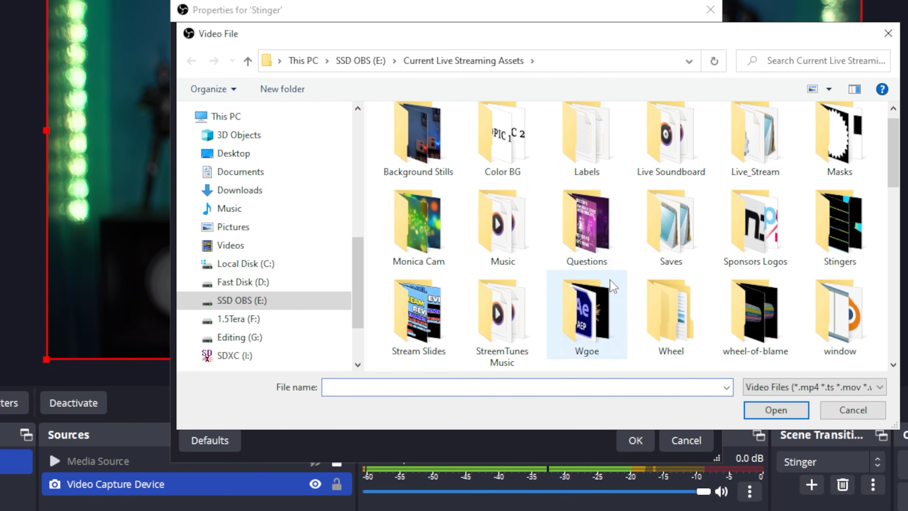
{"action": "scroll", "coordinate": [611, 283], "scroll_direction": "down", "scroll_amount": 5}
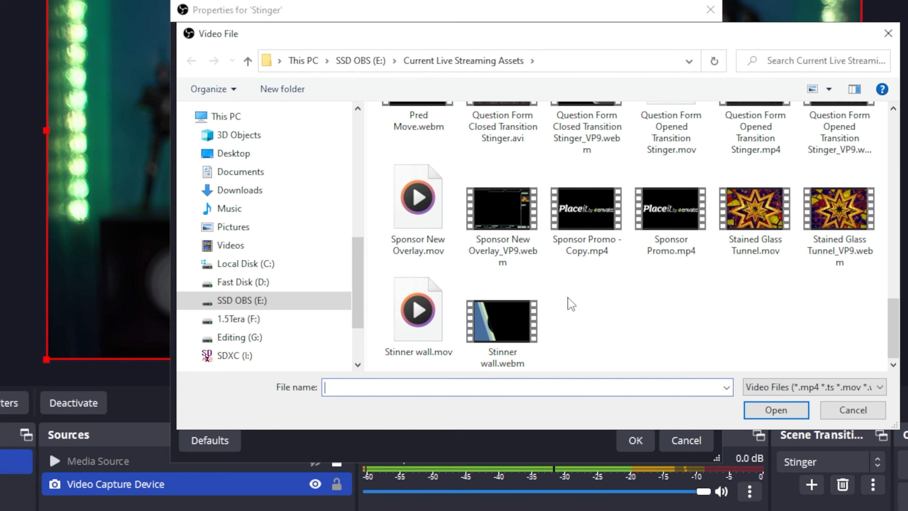
{"action": "left_click", "coordinate": [482, 335]}
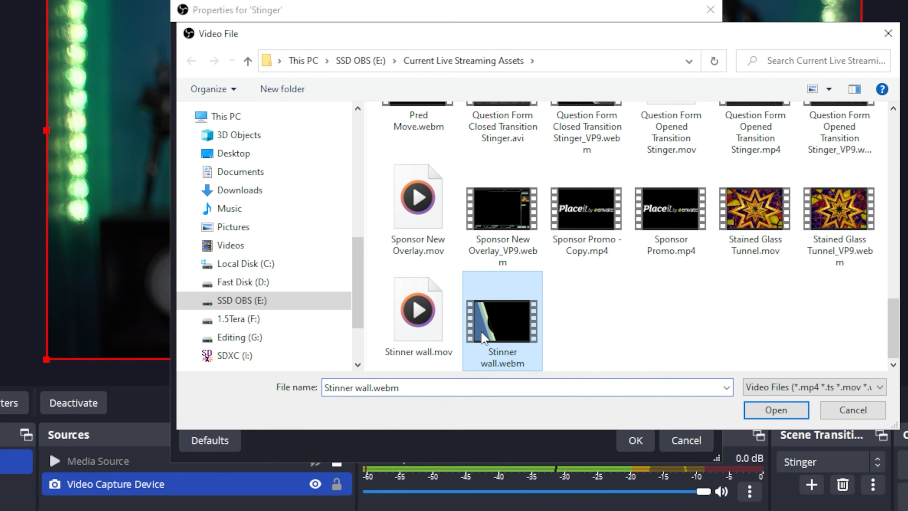
{"action": "left_click", "coordinate": [775, 411]}
Set the stinger's transition point type to Frame, edit its transition point, and accept the stinger properties
{"action": "left_click", "coordinate": [664, 283]}
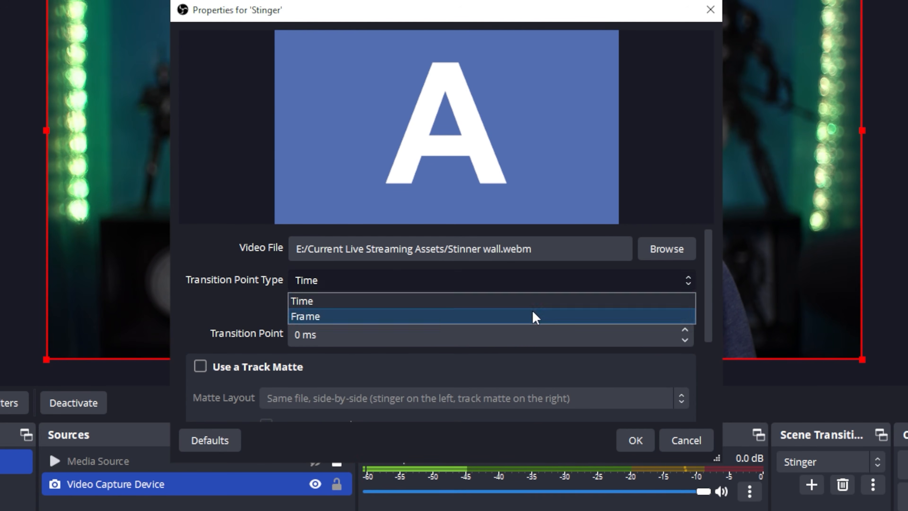
{"action": "left_click", "coordinate": [534, 314]}
{"action": "left_click_drag", "start_coordinate": [408, 334], "coordinate": [32, 335]}
{"action": "scroll", "coordinate": [197, 323], "scroll_direction": "down", "scroll_amount": 3}
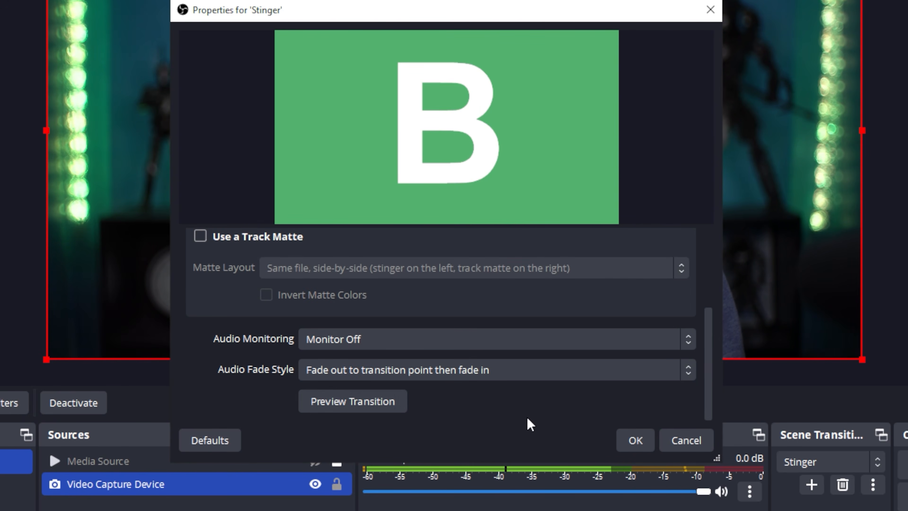
{"action": "left_click", "coordinate": [635, 441]}
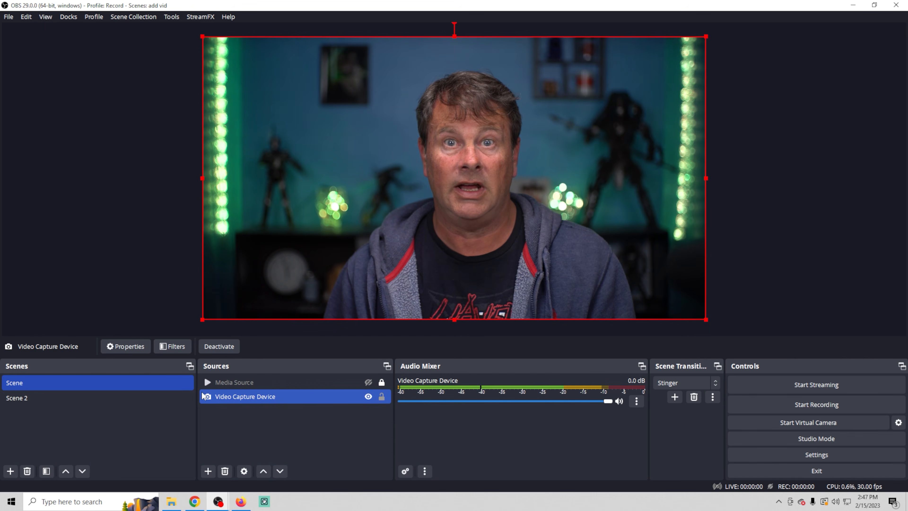
Switch to Scene 2 to try out the stinger transition and pause the countdown video
{"action": "left_click", "coordinate": [154, 391]}
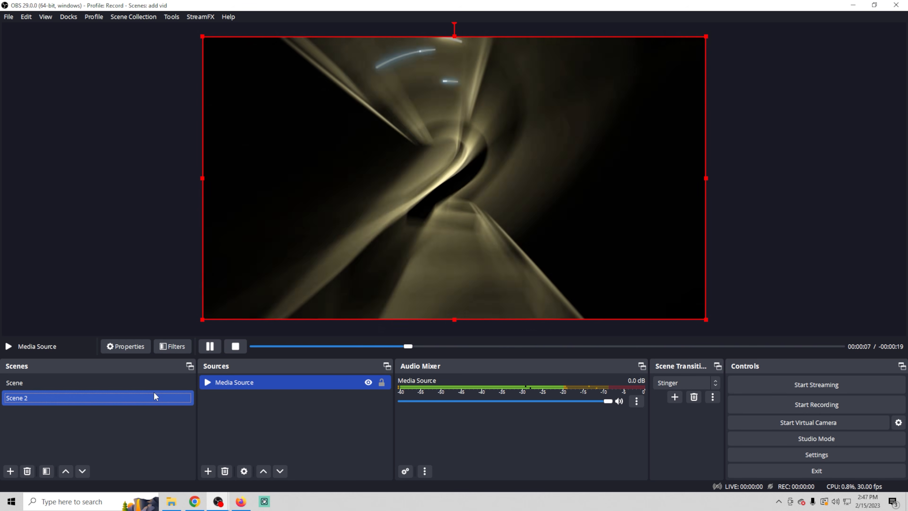
{"action": "left_click", "coordinate": [207, 348]}
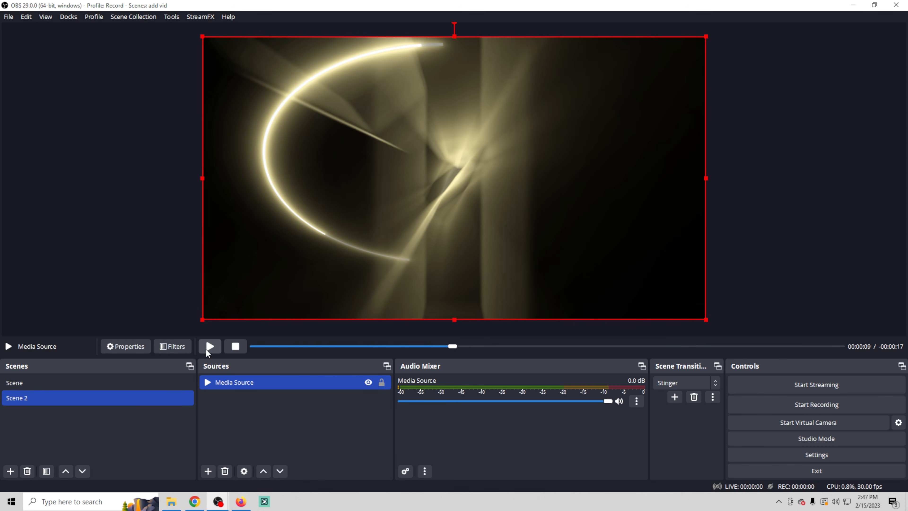
Add an Audio Input Capture source with its default name to Scene 2, using Cam Link Pro Audio-1 (Cam Link Pro) as the device
{"action": "left_click", "coordinate": [207, 471]}
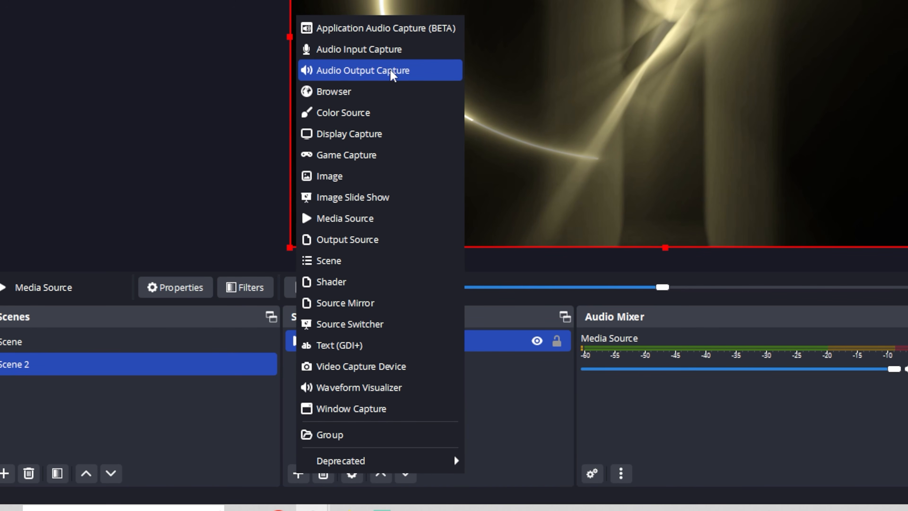
{"action": "left_click", "coordinate": [390, 53]}
{"action": "left_click", "coordinate": [703, 231]}
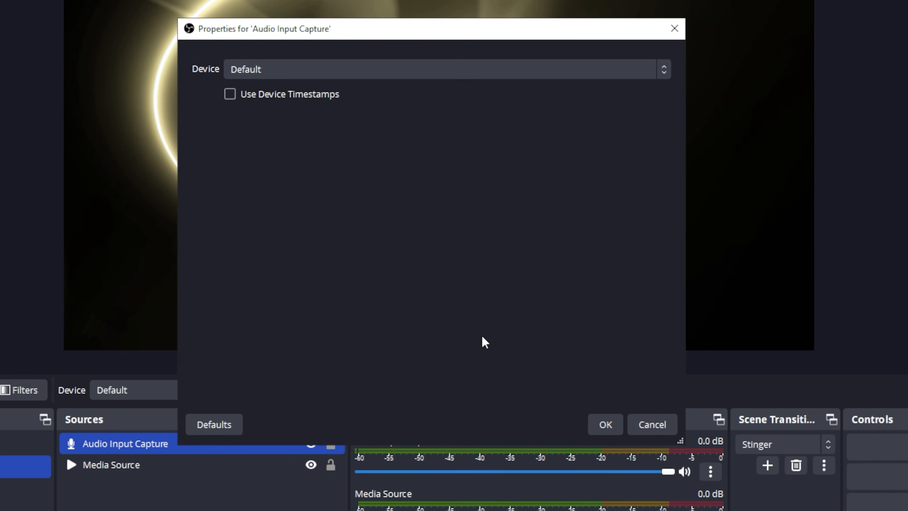
{"action": "left_click", "coordinate": [572, 70]}
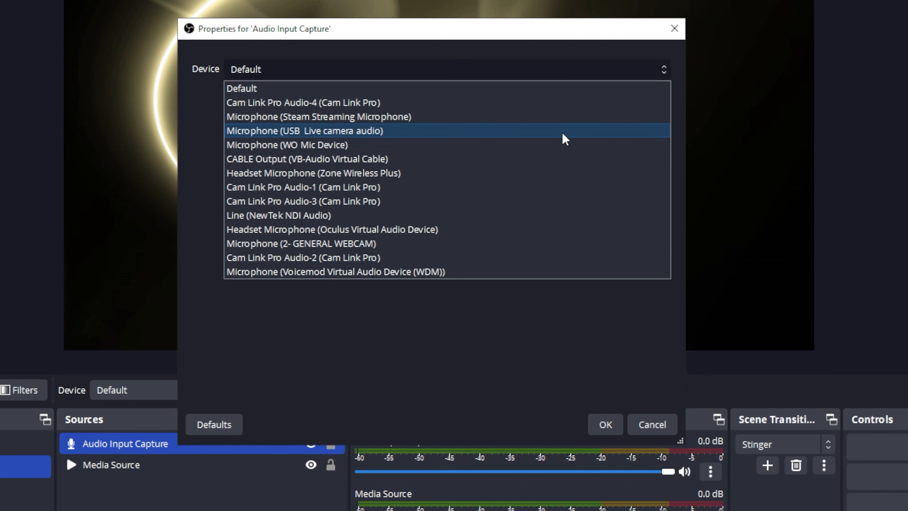
{"action": "left_click", "coordinate": [521, 187]}
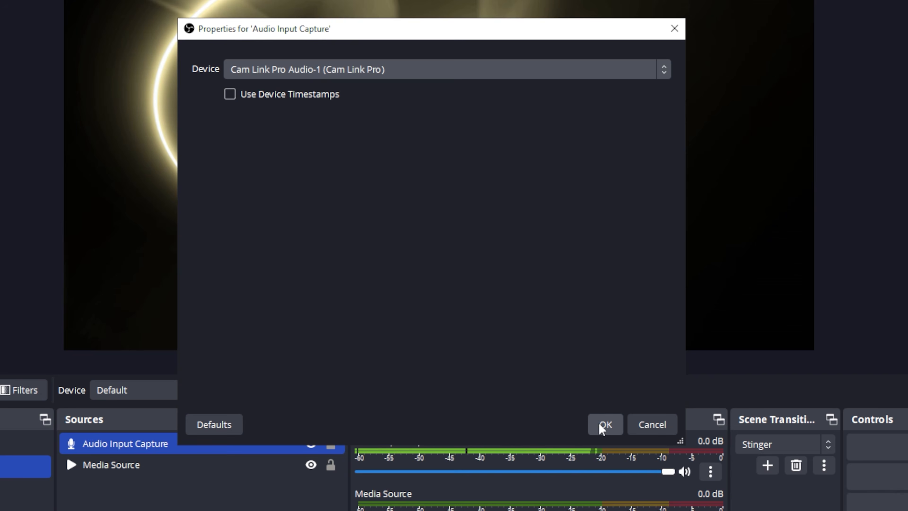
{"action": "left_click", "coordinate": [605, 424]}
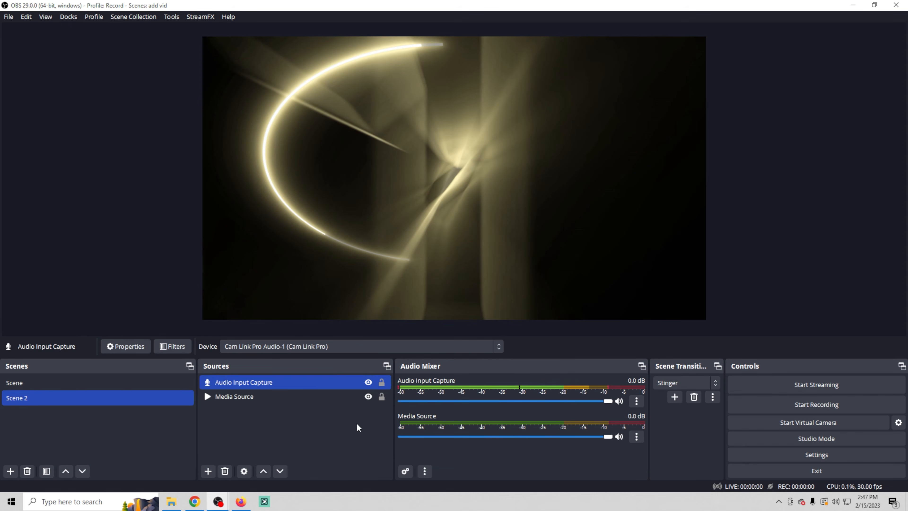
Select Scene 2's Media Source, resume the countdown video to compare both audio levels, and pause it again
{"action": "left_click", "coordinate": [217, 395], "text": "ctrl"}
{"action": "left_click", "coordinate": [218, 395]}
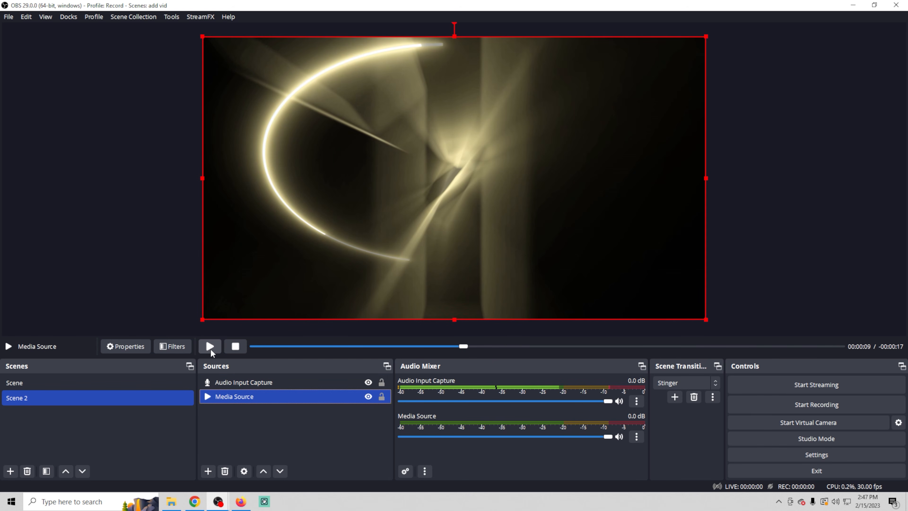
{"action": "left_click", "coordinate": [210, 347]}
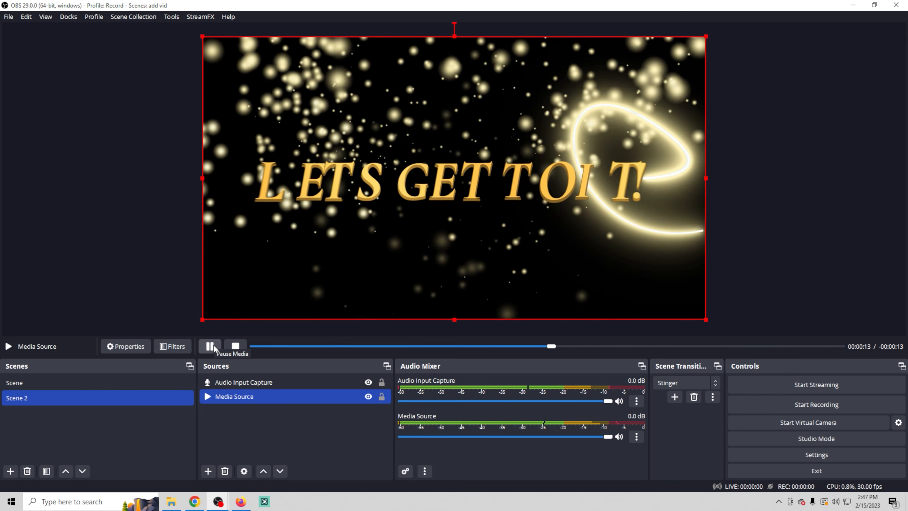
{"action": "left_click", "coordinate": [213, 346]}
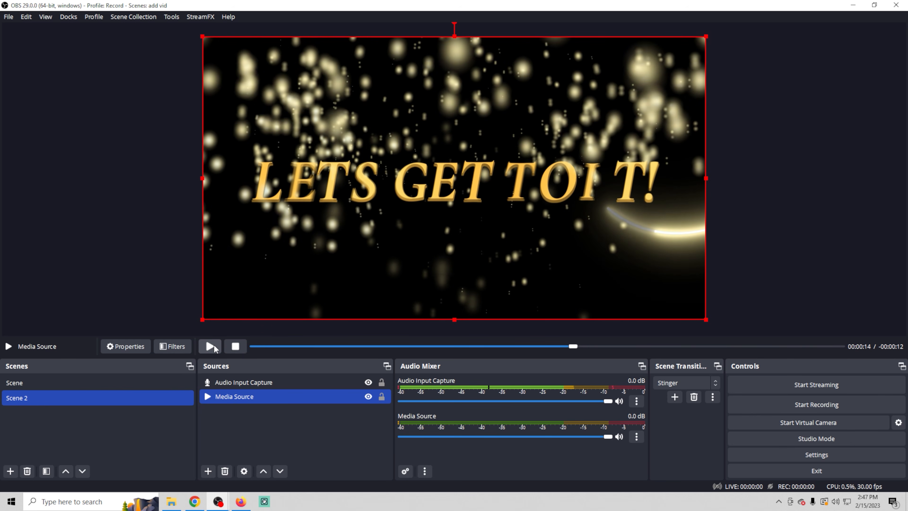
Switch to the camera scene and toggle the visibility of its hidden Media Source
{"action": "left_click", "coordinate": [116, 381]}
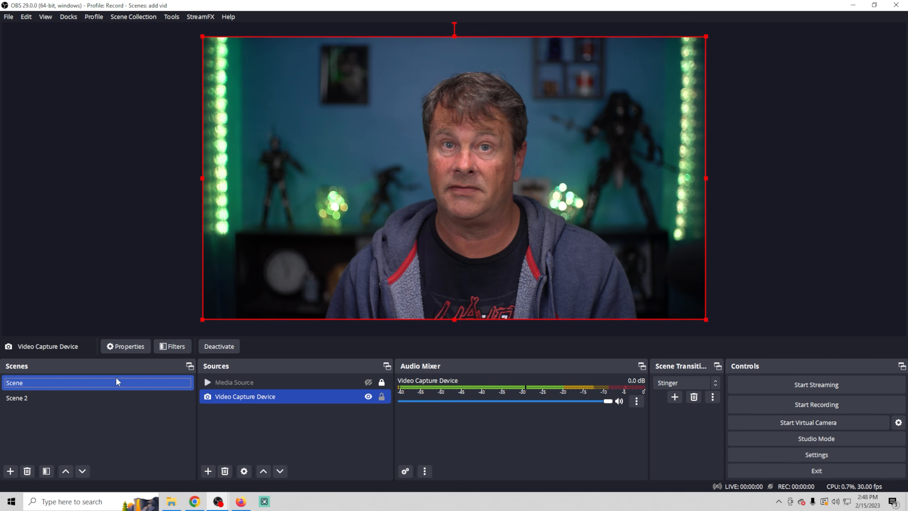
{"action": "left_click", "coordinate": [354, 382]}
{"action": "left_click", "coordinate": [369, 382]}
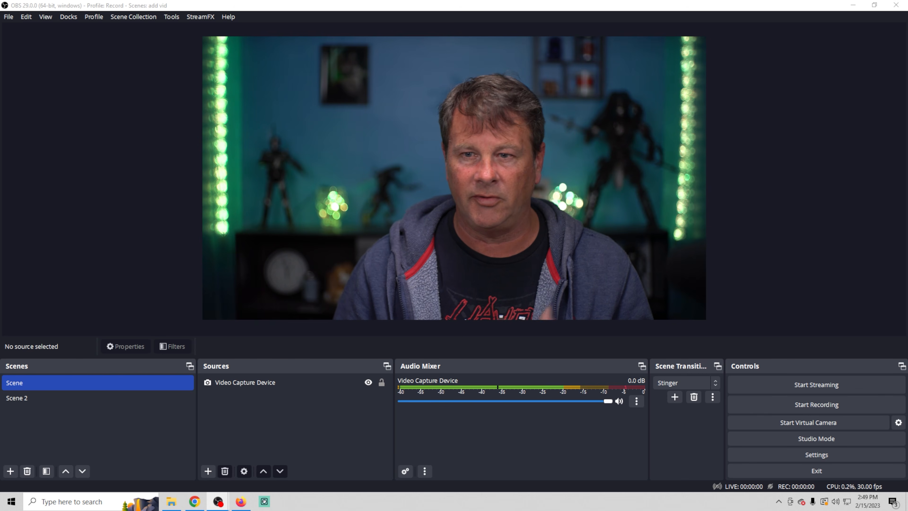
Switch to Scene 2, back to the camera scene, and to Scene 2 again to demonstrate the stinger transition
{"action": "left_click", "coordinate": [128, 397]}
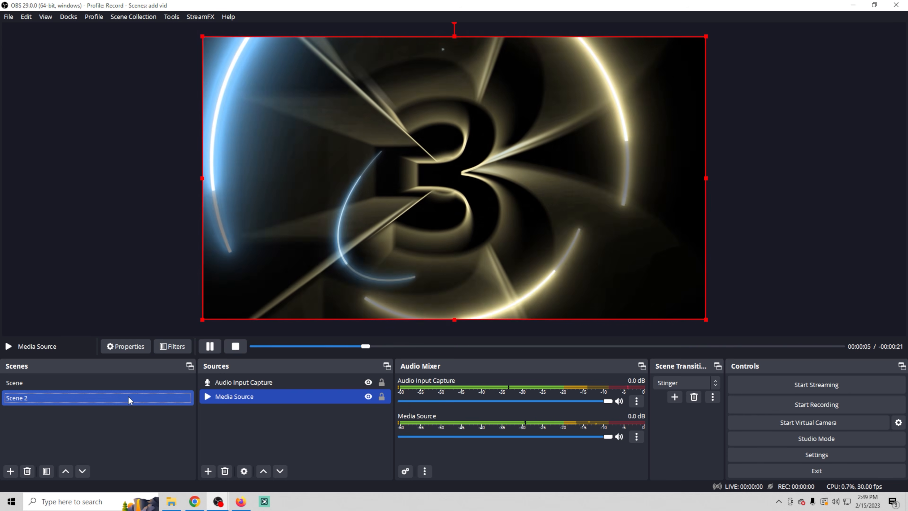
{"action": "left_click", "coordinate": [127, 382]}
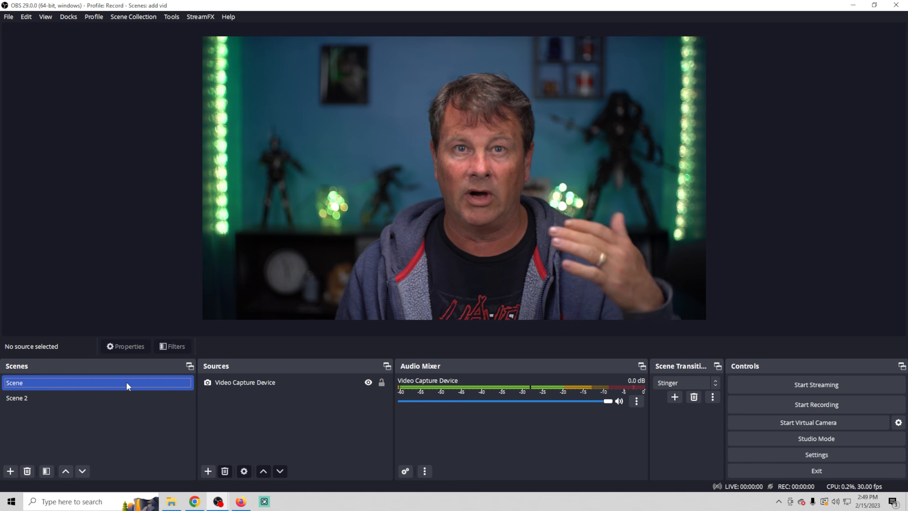
{"action": "left_click", "coordinate": [31, 401]}
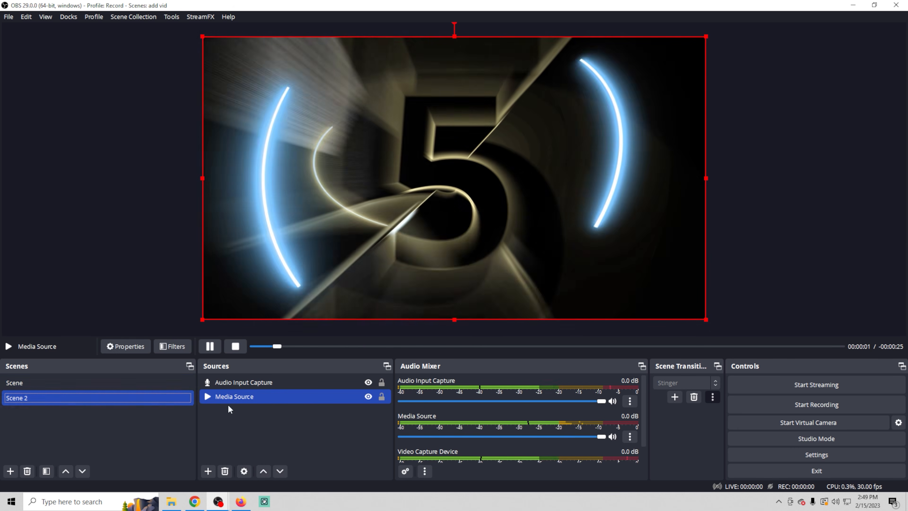
Remove the Audio Input Capture source from Scene 2
{"action": "left_click", "coordinate": [271, 382]}
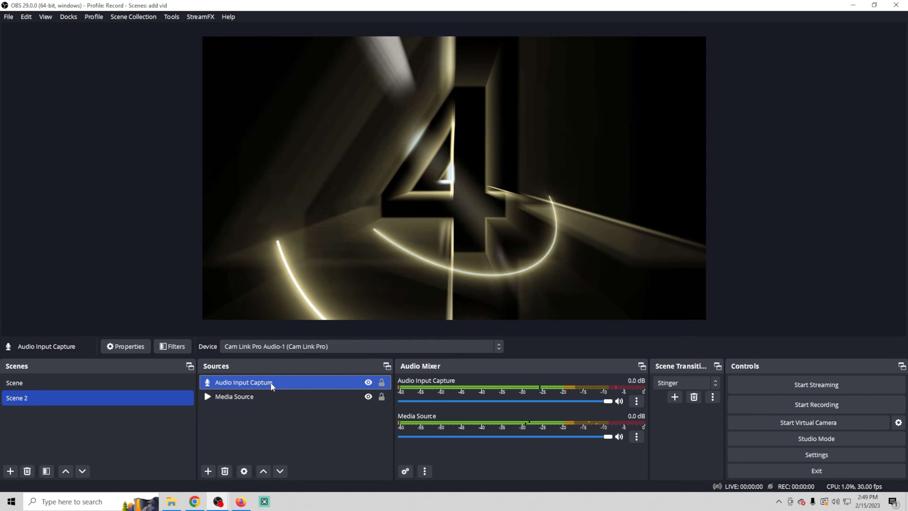
{"action": "right_click", "coordinate": [270, 382]}
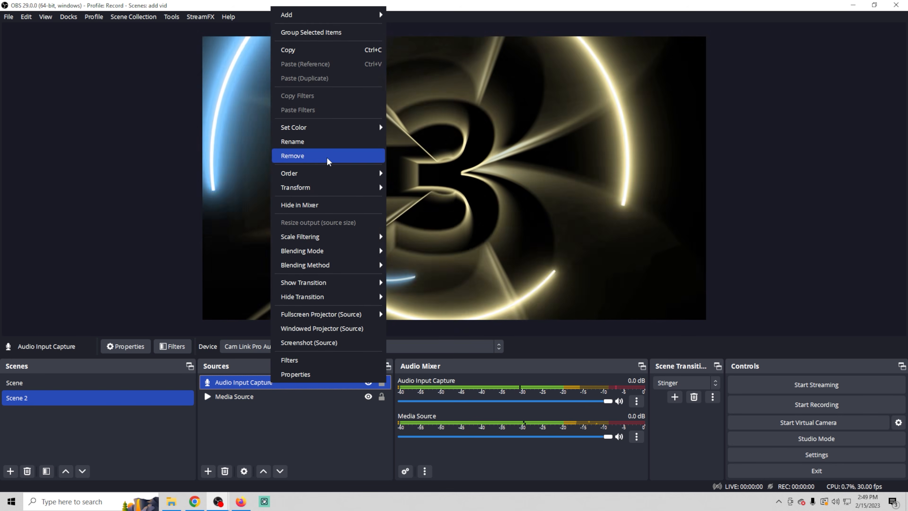
{"action": "left_click", "coordinate": [327, 156]}
{"action": "left_click", "coordinate": [500, 259]}
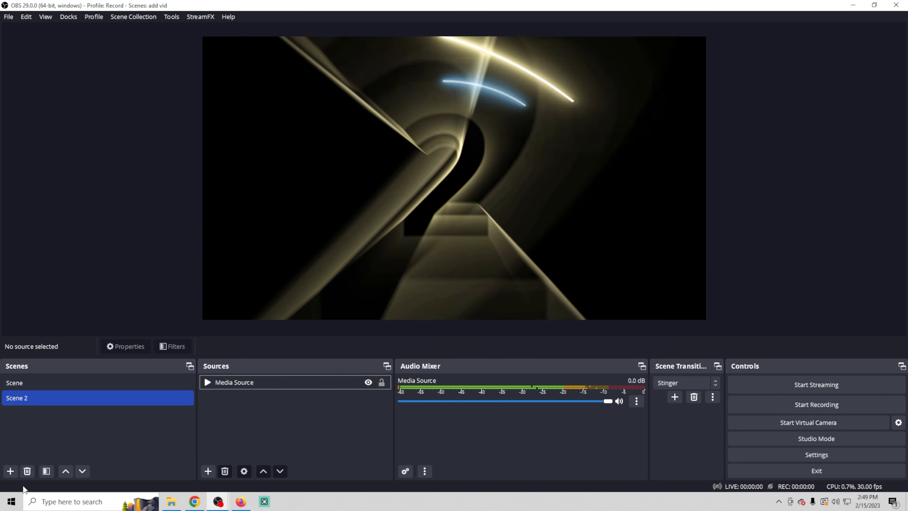
Add a third scene with its default name and create a new Media Source with its default name in it
{"action": "left_click", "coordinate": [10, 472]}
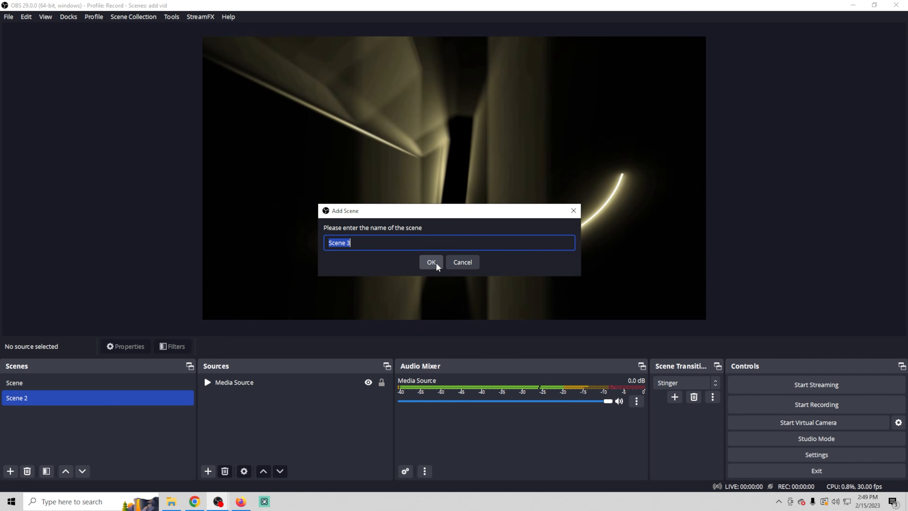
{"action": "left_click", "coordinate": [431, 262]}
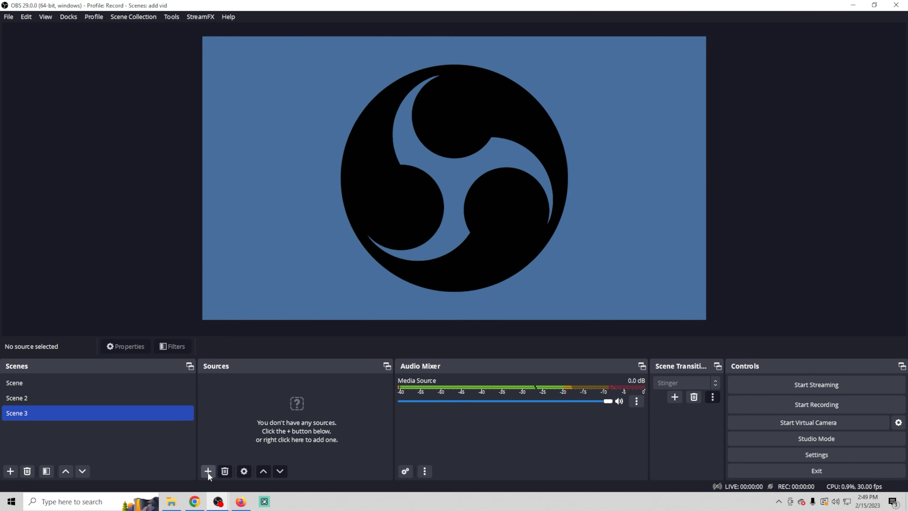
{"action": "left_click", "coordinate": [208, 471]}
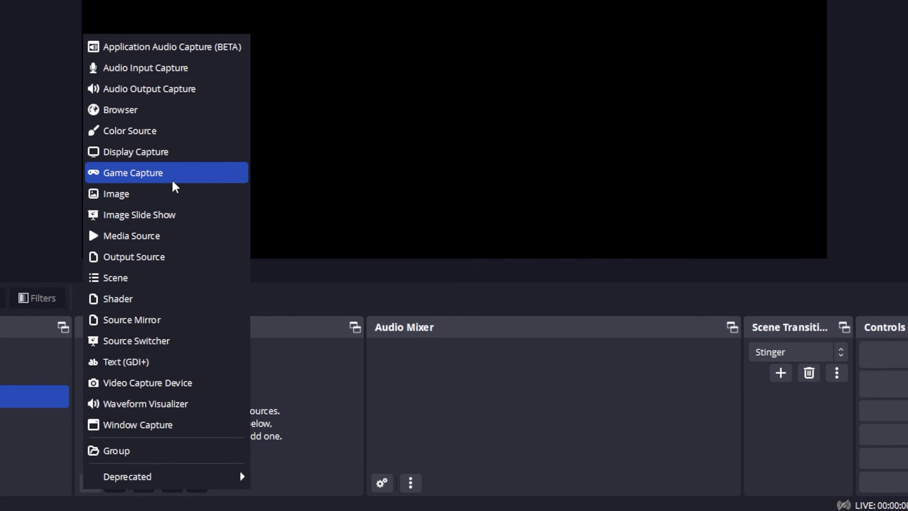
{"action": "left_click", "coordinate": [157, 236]}
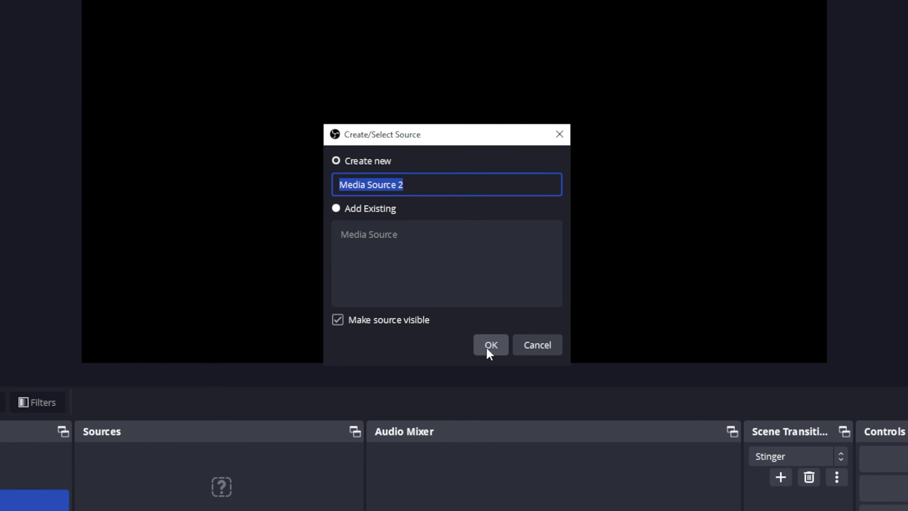
{"action": "left_click", "coordinate": [488, 246]}
Choose New Branding Bumper.mp4 from the Current Live Streaming Assets folder as the new Media Source's local file and accept its properties
{"action": "left_click", "coordinate": [624, 289]}
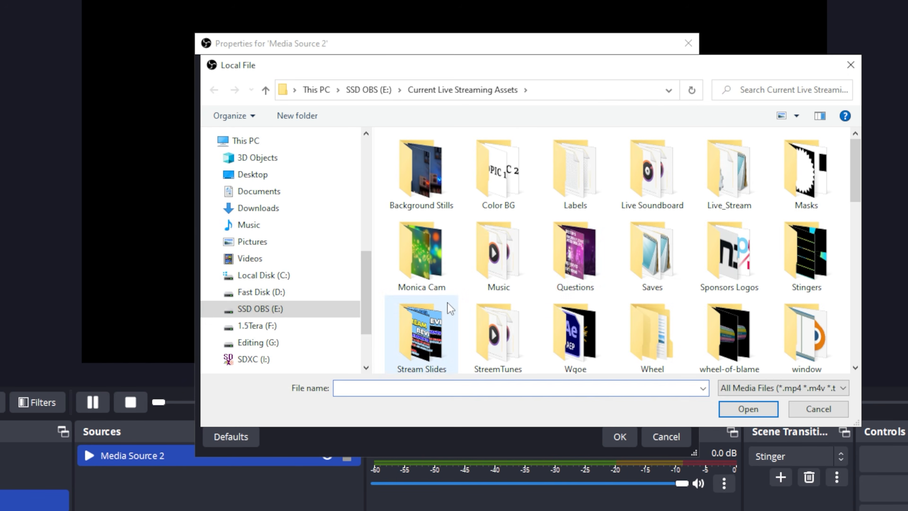
{"action": "scroll", "coordinate": [612, 252], "scroll_direction": "down", "scroll_amount": 6}
{"action": "scroll", "coordinate": [612, 252], "scroll_direction": "up", "scroll_amount": 2}
{"action": "scroll", "coordinate": [643, 232], "scroll_direction": "down", "scroll_amount": 1}
{"action": "left_click", "coordinate": [645, 231]}
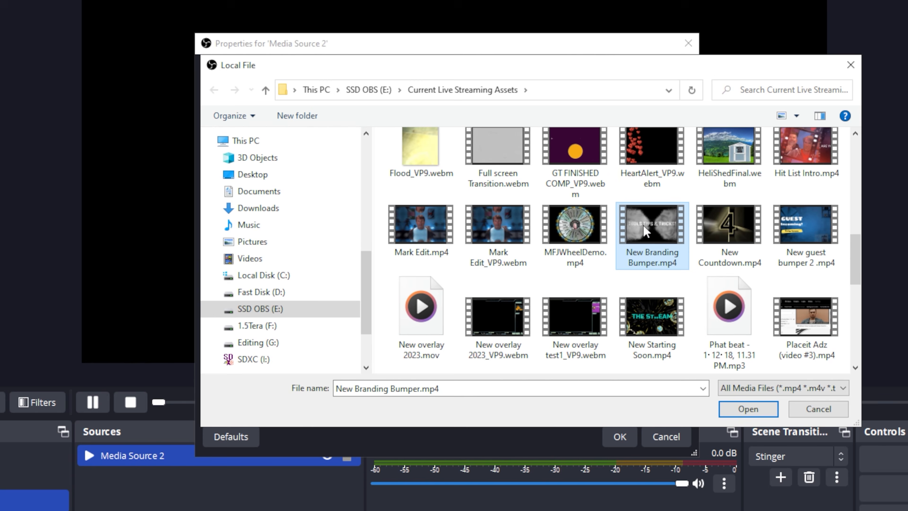
{"action": "left_click", "coordinate": [747, 411]}
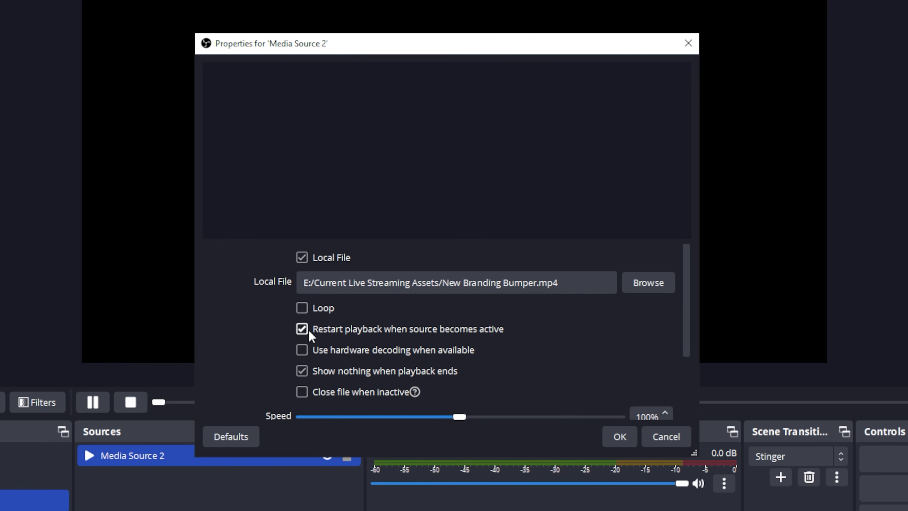
{"action": "left_click", "coordinate": [620, 436]}
Review the Loop option in the properties of Scene 2's Media Source, accept them, and return to the camera scene
{"action": "left_click", "coordinate": [135, 402]}
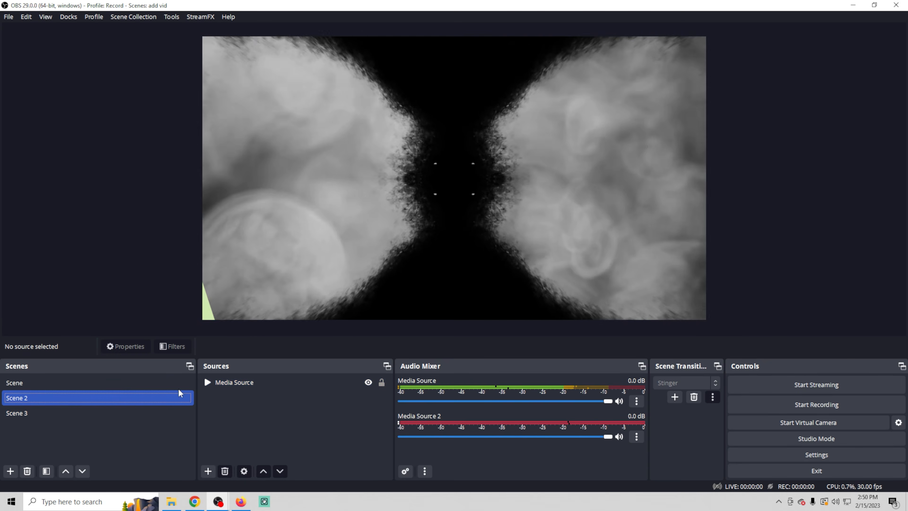
{"action": "right_click", "coordinate": [217, 382]}
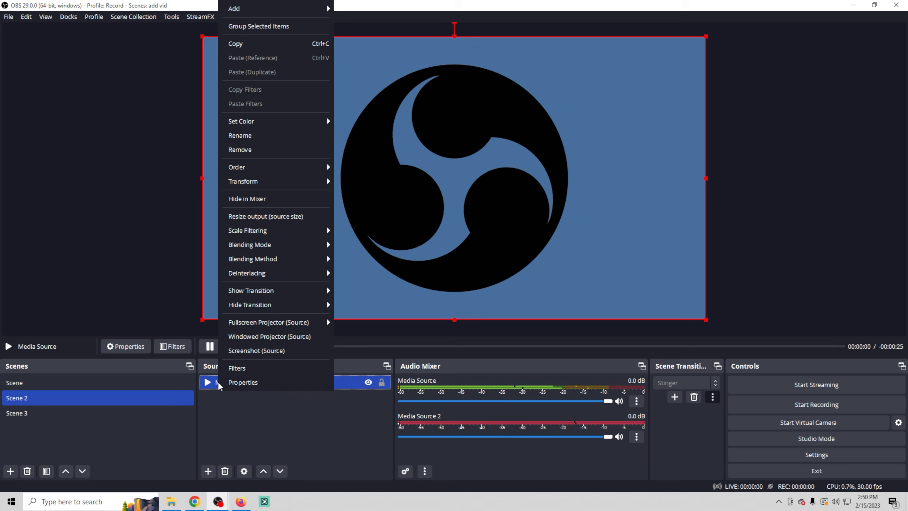
{"action": "left_click", "coordinate": [244, 382]}
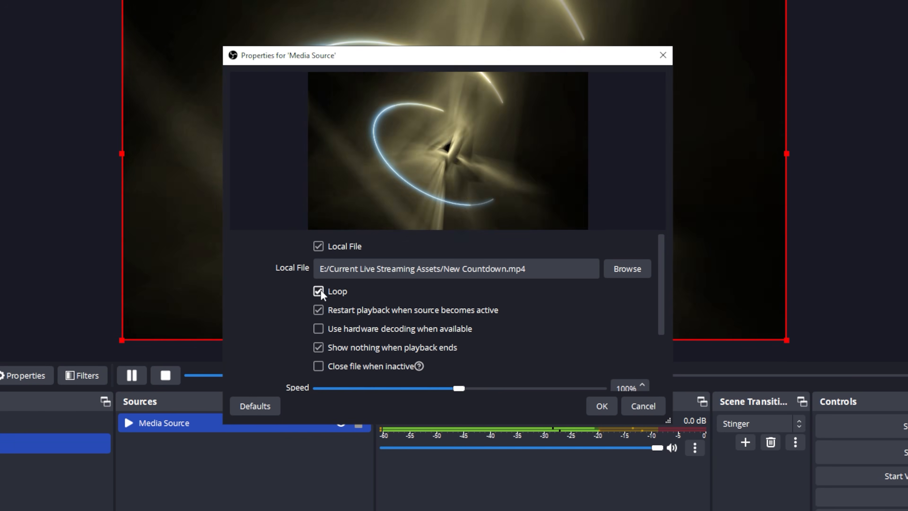
{"action": "left_click", "coordinate": [602, 406]}
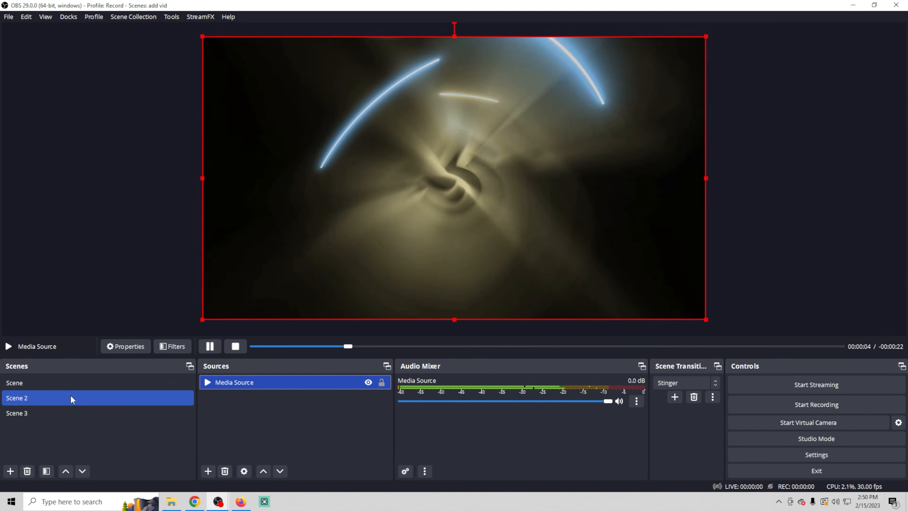
{"action": "left_click", "coordinate": [71, 386]}
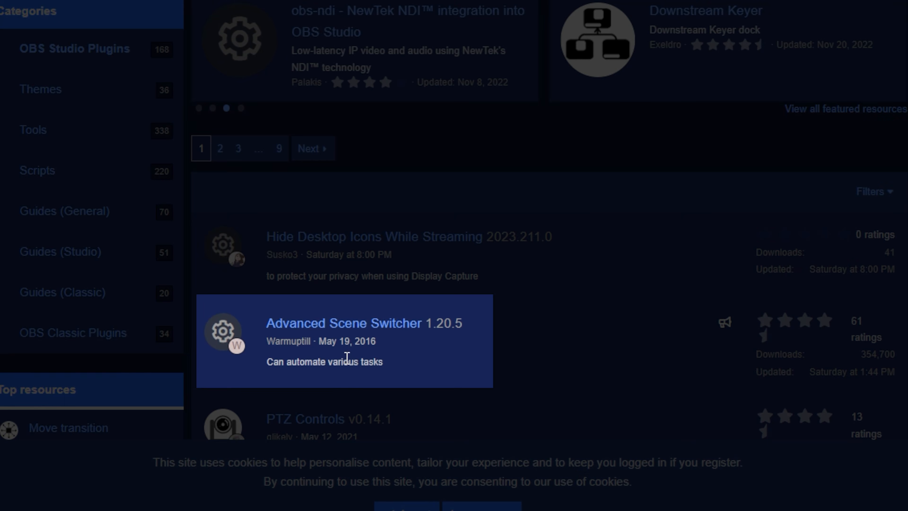
Open the Advanced Scene Switcher resource and download advanced-scene-switcher-windows-x64-Installer.exe from its 1.20.5 release page
{"action": "left_click", "coordinate": [357, 323]}
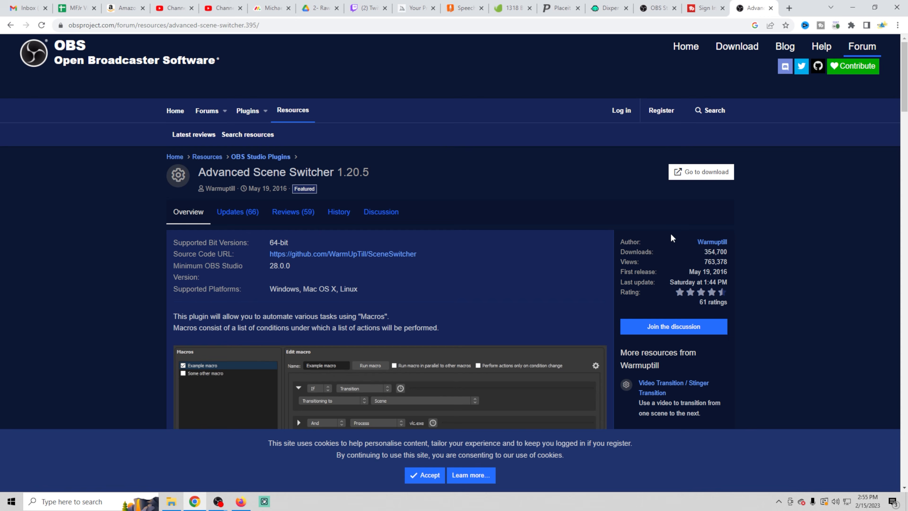
{"action": "left_click", "coordinate": [701, 173]}
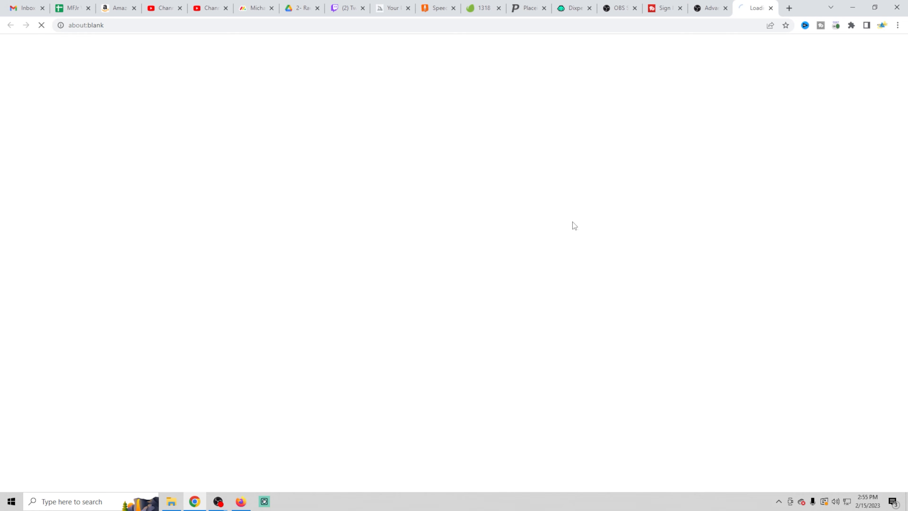
{"action": "scroll", "coordinate": [419, 256], "scroll_direction": "down", "scroll_amount": 10}
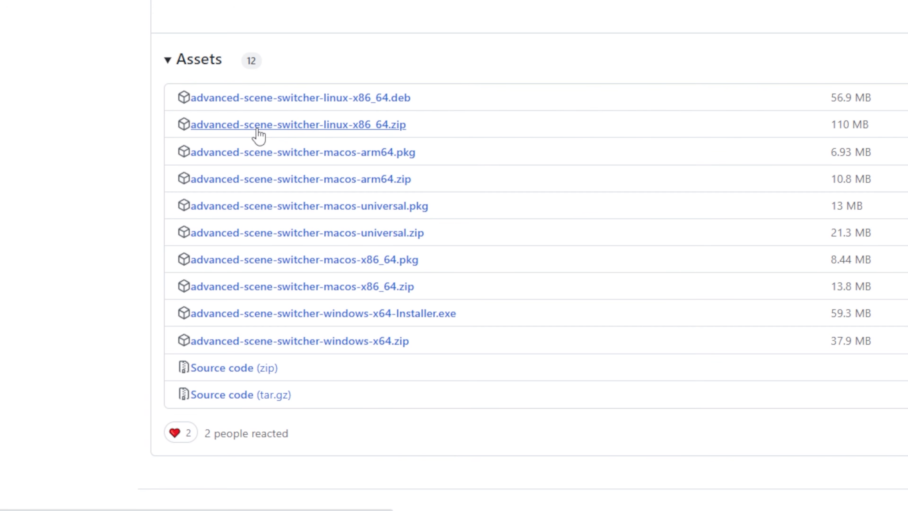
{"action": "scroll", "coordinate": [279, 268], "scroll_direction": "down", "scroll_amount": 2}
{"action": "left_click", "coordinate": [279, 264]}
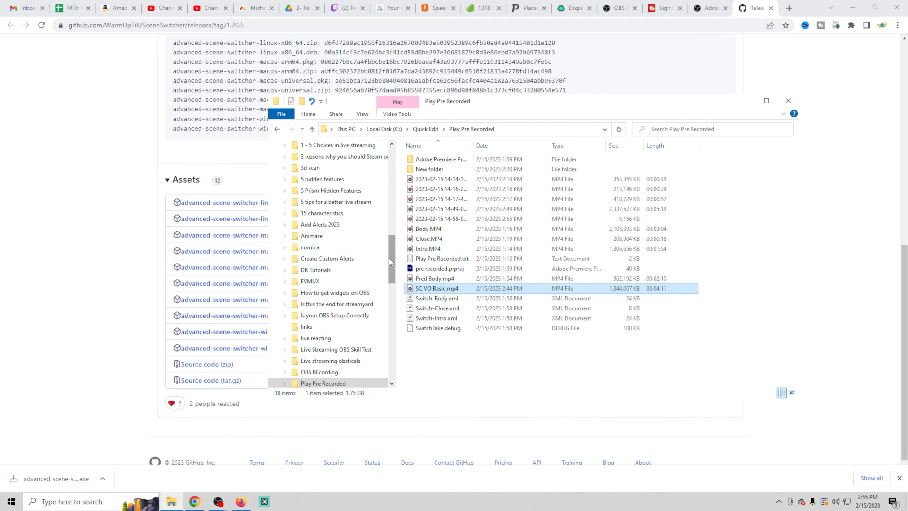
Run advanced-scene-switcher-windows-x64-Installer.exe from the Downloads folder, allowing it despite the Windows protection warning
{"action": "left_click_drag", "start_coordinate": [390, 258], "coordinate": [392, 150]}
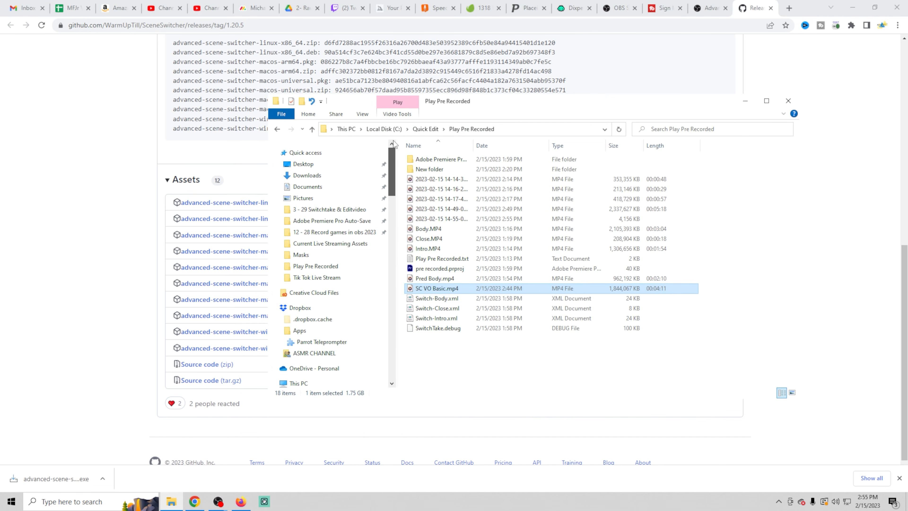
{"action": "left_click", "coordinate": [324, 176]}
{"action": "left_click", "coordinate": [469, 173]}
{"action": "double_click", "coordinate": [469, 174]}
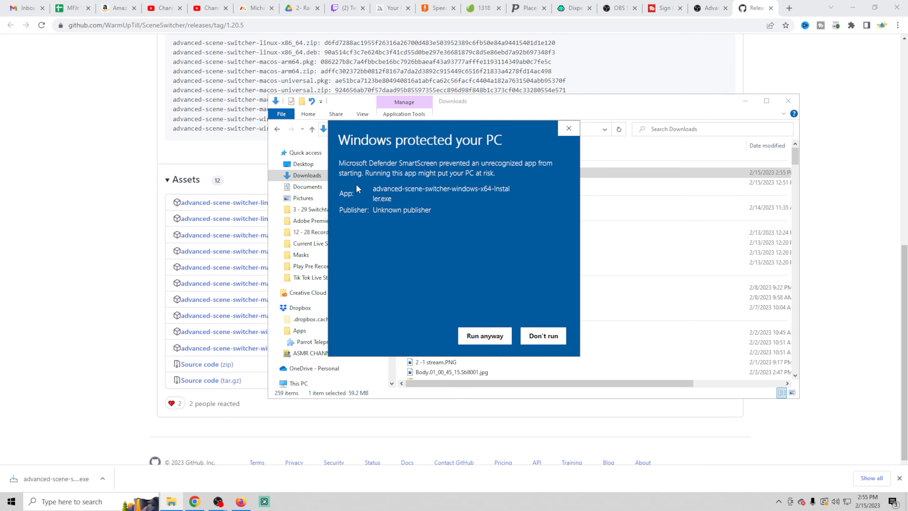
{"action": "left_click", "coordinate": [469, 340]}
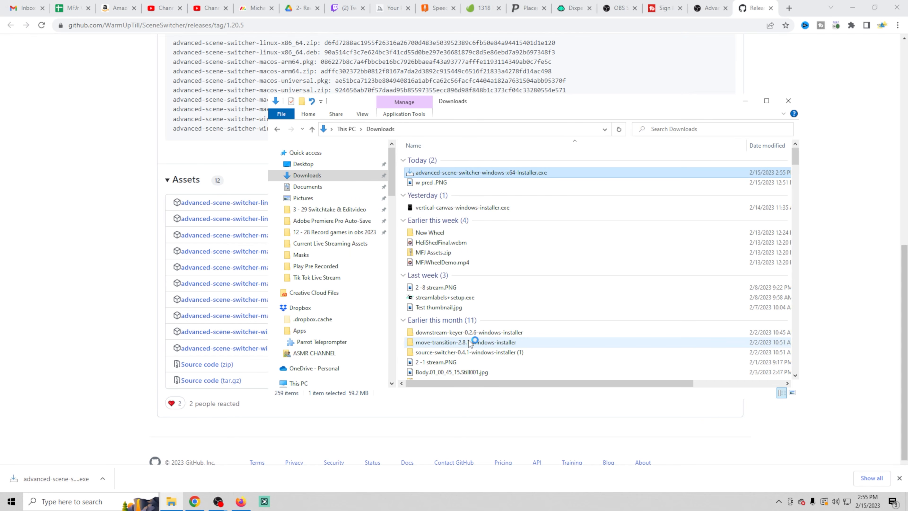
Install advanced-scene-switcher into e:\obs-studio, finish the setup, and return to OBS
{"action": "left_click", "coordinate": [508, 326]}
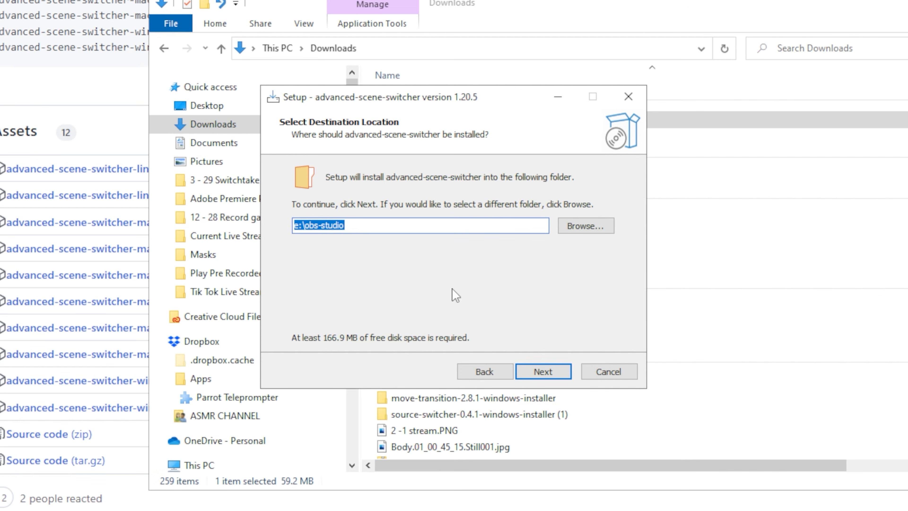
{"action": "left_click", "coordinate": [543, 373]}
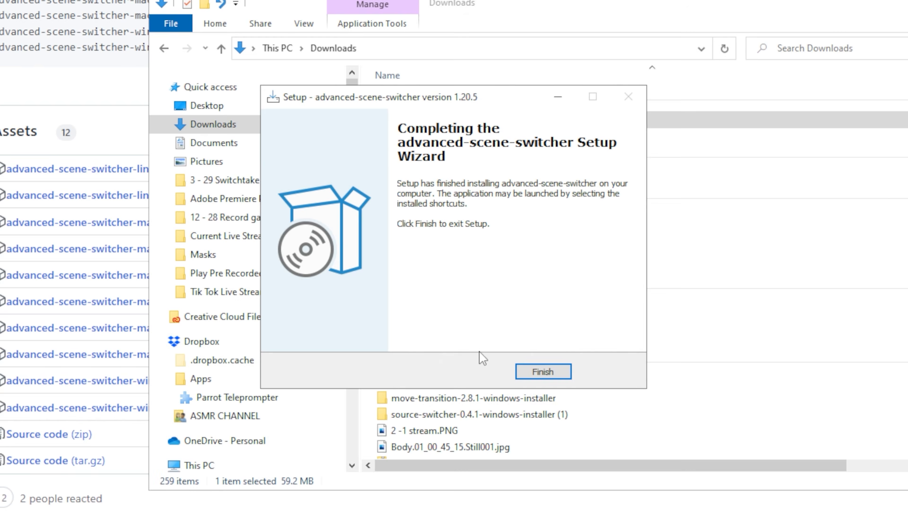
{"action": "left_click", "coordinate": [543, 371]}
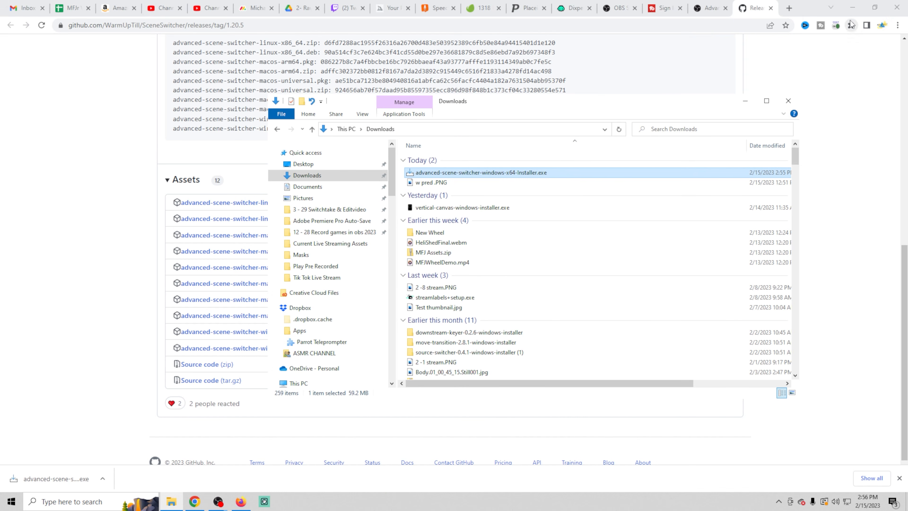
{"action": "left_click", "coordinate": [854, 8]}
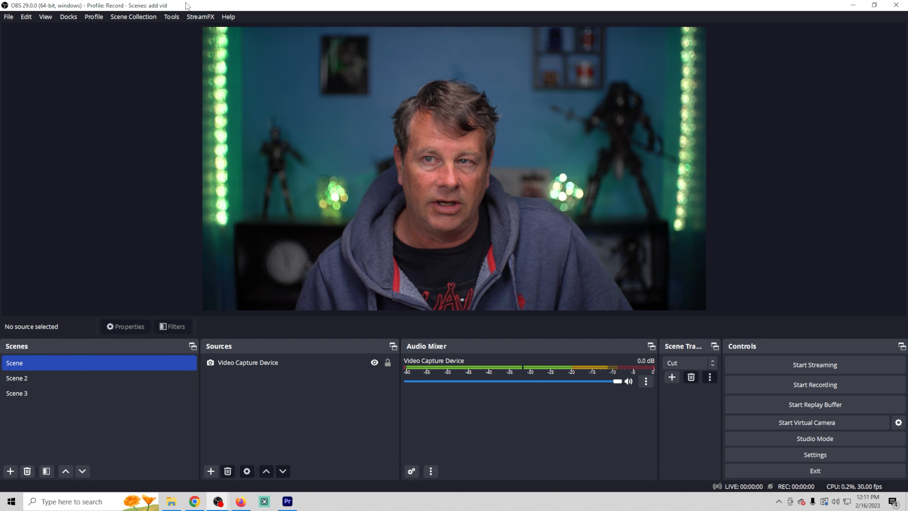
Open the Advanced Scene Switcher and reposition its window over the OBS preview
{"action": "left_click", "coordinate": [176, 17]}
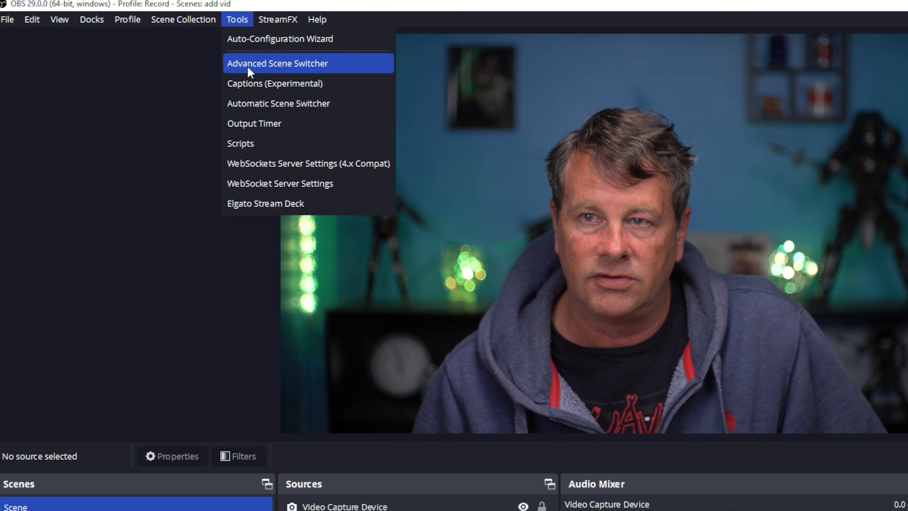
{"action": "left_click", "coordinate": [182, 49]}
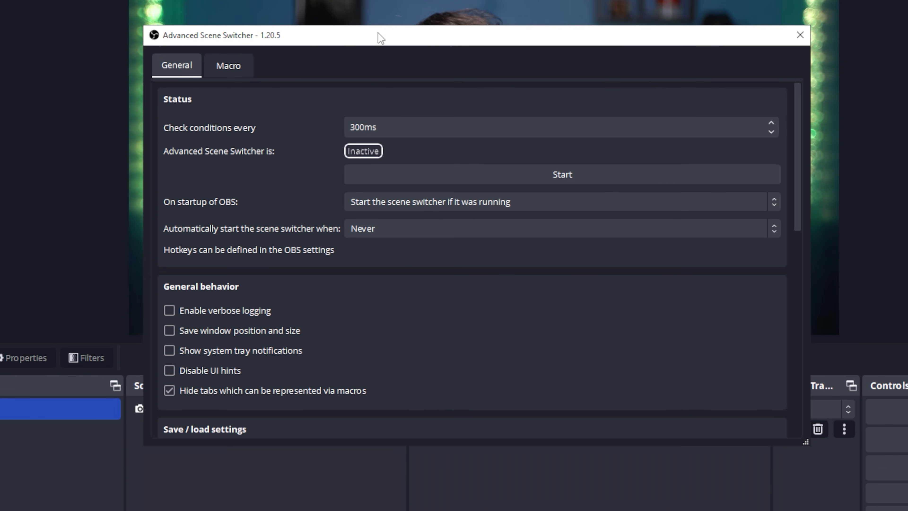
{"action": "left_click_drag", "start_coordinate": [538, 134], "coordinate": [577, 184]}
{"action": "left_click_drag", "start_coordinate": [418, 84], "coordinate": [300, 17]}
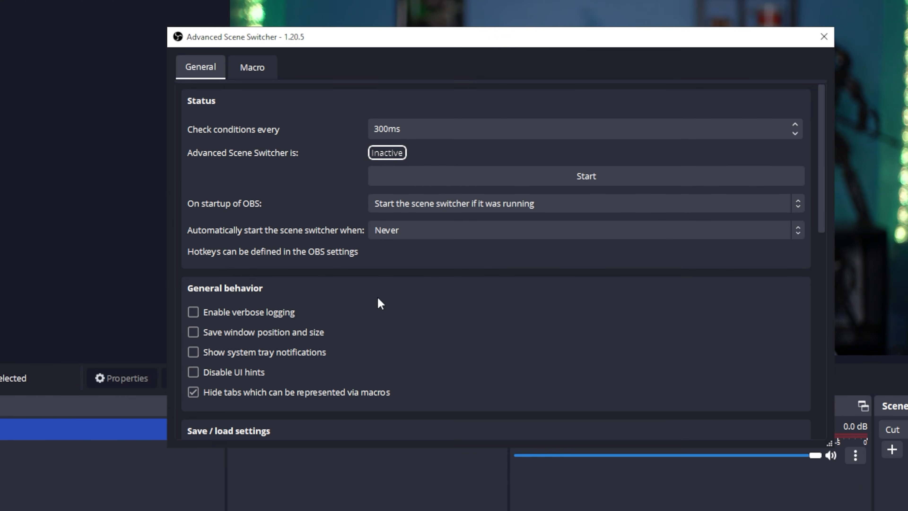
Add a new macro with its default name and give it an If Scene condition with the duration options shown
{"action": "left_click", "coordinate": [258, 69]}
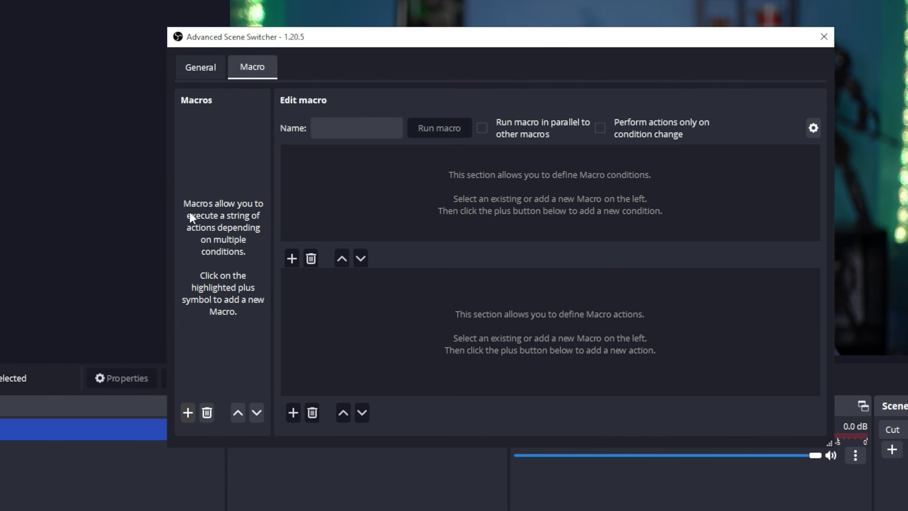
{"action": "left_click", "coordinate": [184, 414]}
{"action": "left_click", "coordinate": [465, 268]}
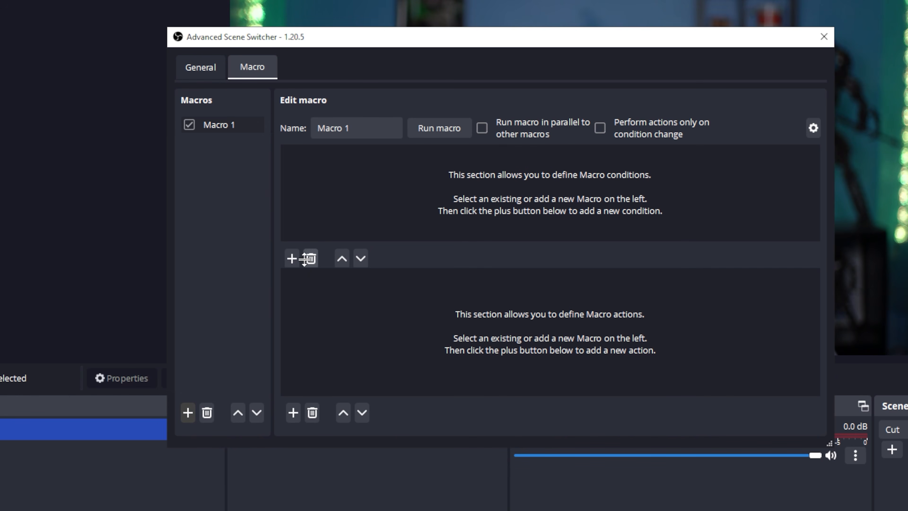
{"action": "left_click", "coordinate": [292, 258]}
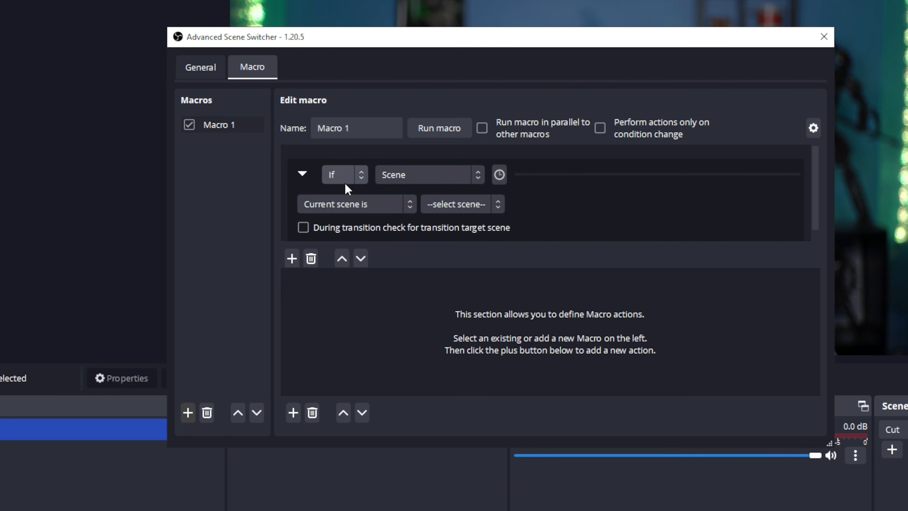
{"action": "left_click", "coordinate": [499, 174]}
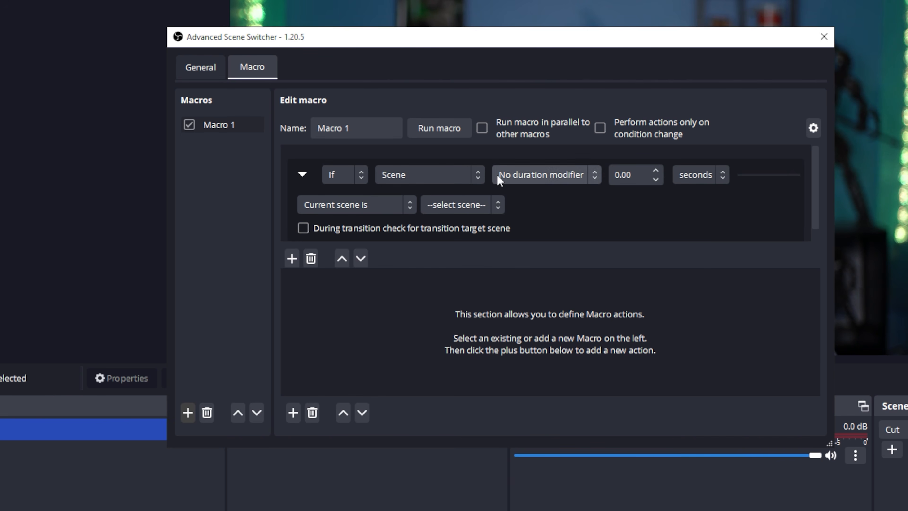
Switch to Scene 2, pause its Media Source, and scrub through the video to check its length
{"action": "left_click", "coordinate": [65, 456]}
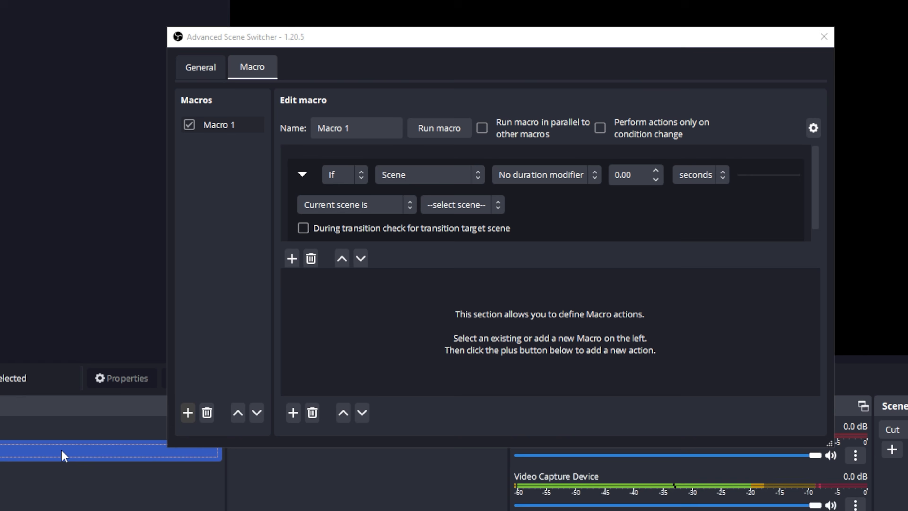
{"action": "left_click_drag", "start_coordinate": [431, 41], "coordinate": [863, 123]}
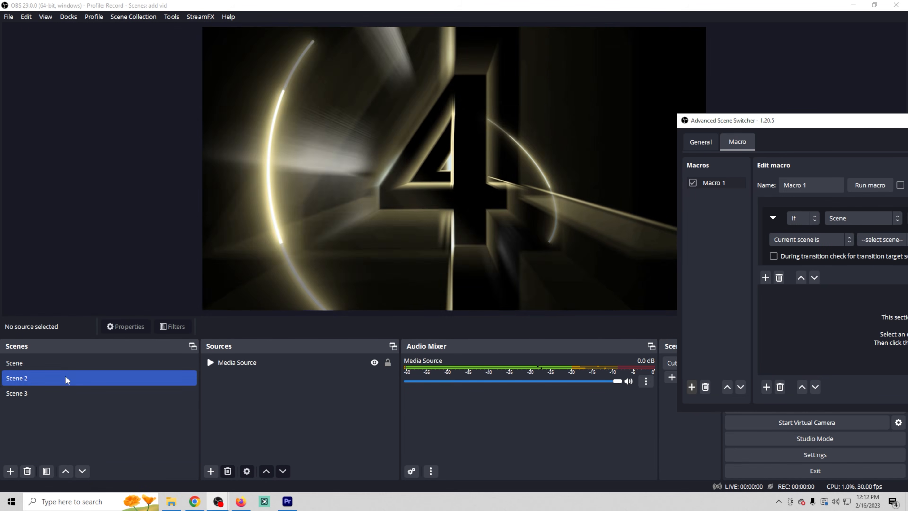
{"action": "left_click", "coordinate": [229, 365]}
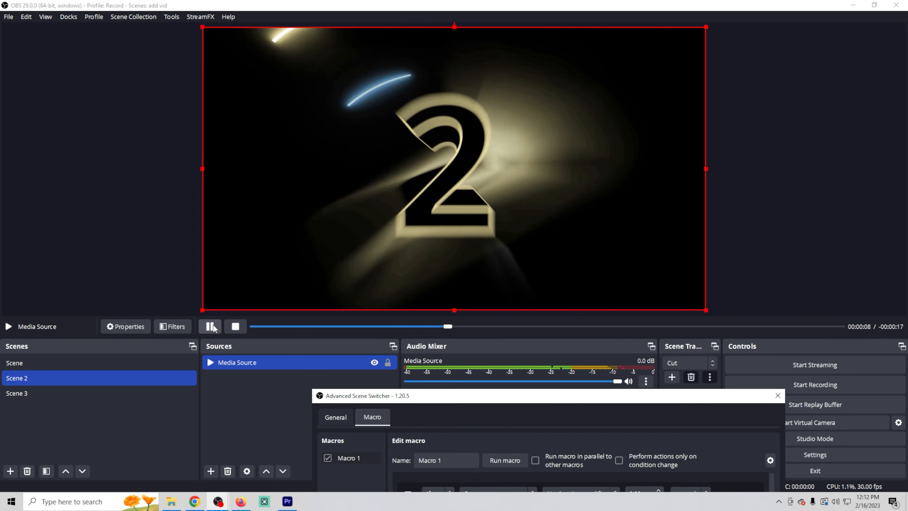
{"action": "left_click", "coordinate": [211, 327]}
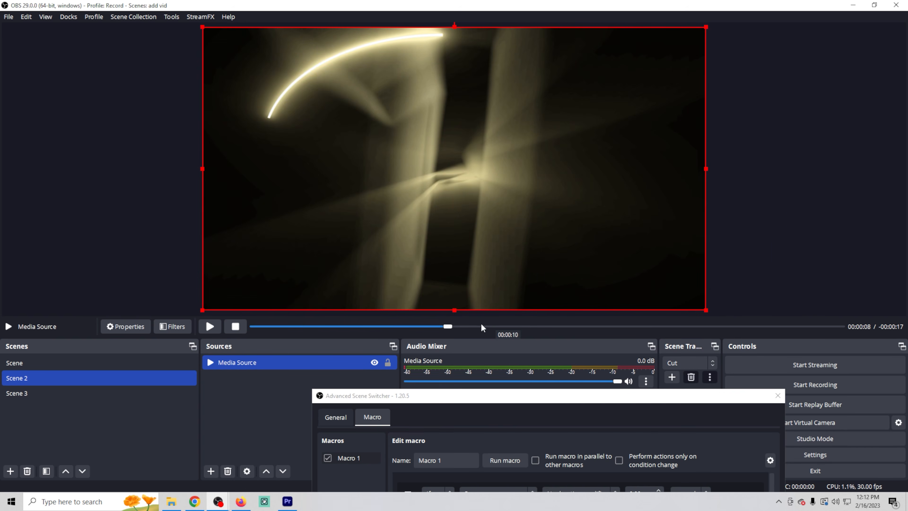
{"action": "left_click", "coordinate": [781, 327]}
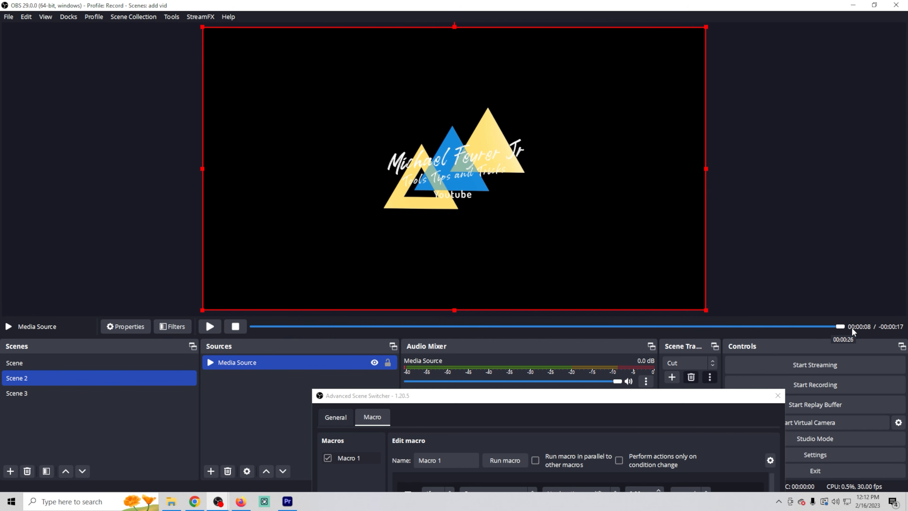
{"action": "left_click_drag", "start_coordinate": [853, 328], "coordinate": [386, 327]}
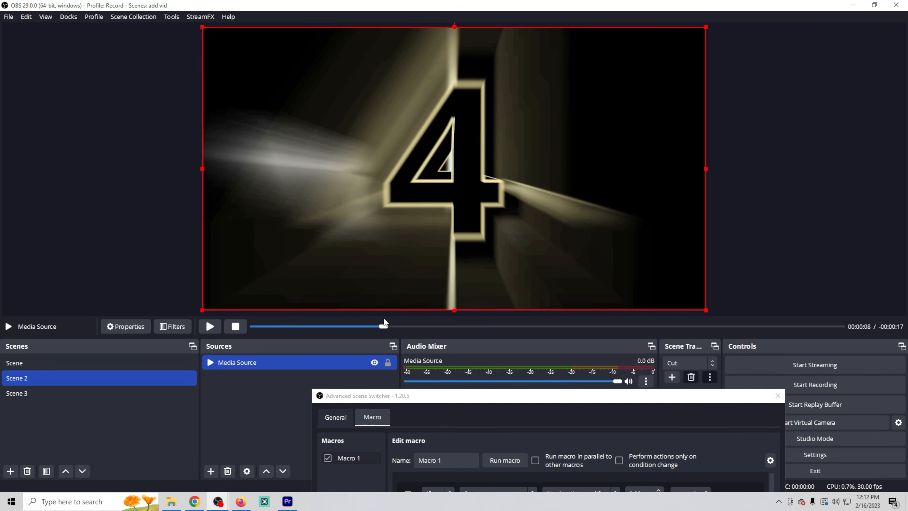
{"action": "left_click_drag", "start_coordinate": [469, 396], "coordinate": [365, 97]}
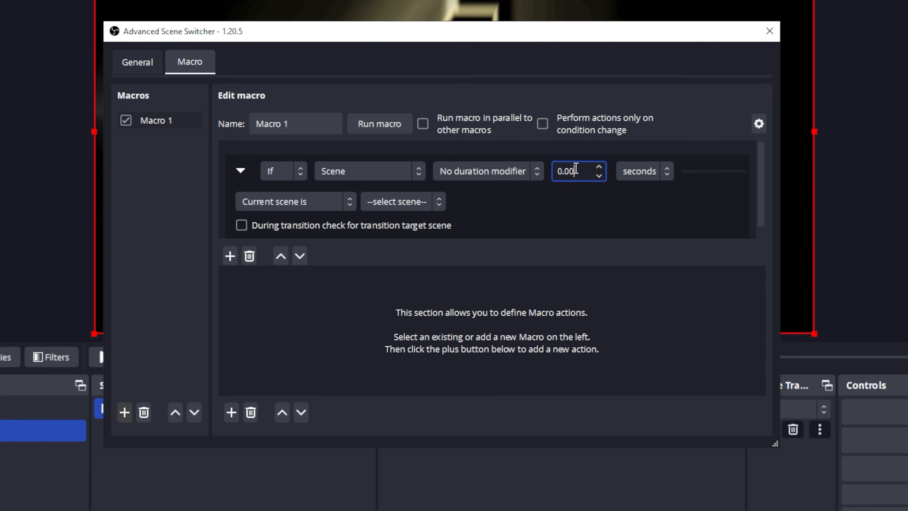
Set Macro 1's condition to be met when the current scene is Scene 2 for exactly 26 seconds
{"action": "left_click_drag", "start_coordinate": [538, 197], "coordinate": [514, 196]}
{"action": "type", "text": "26"}
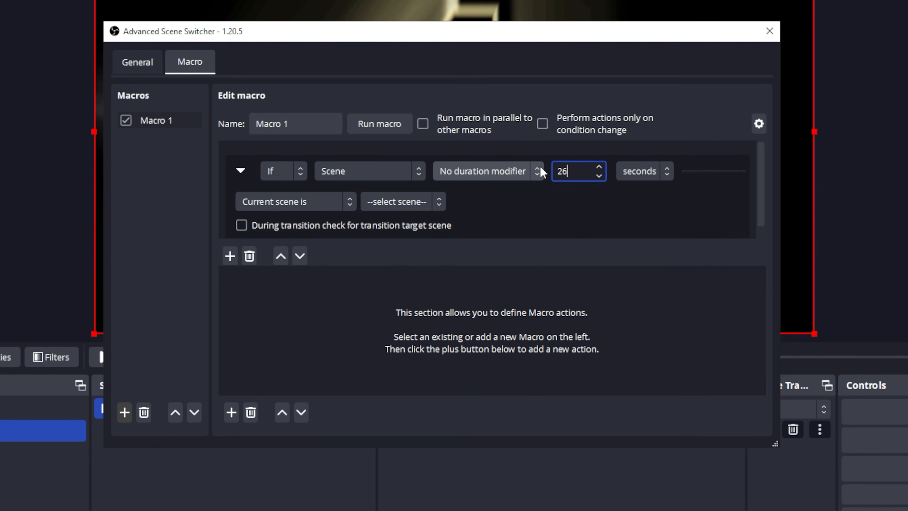
{"action": "left_click", "coordinate": [576, 205]}
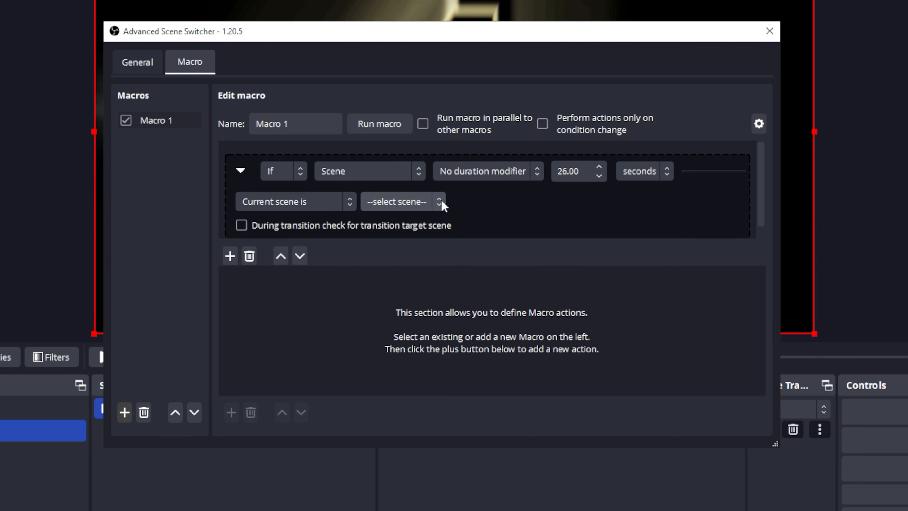
{"action": "left_click", "coordinate": [433, 203]}
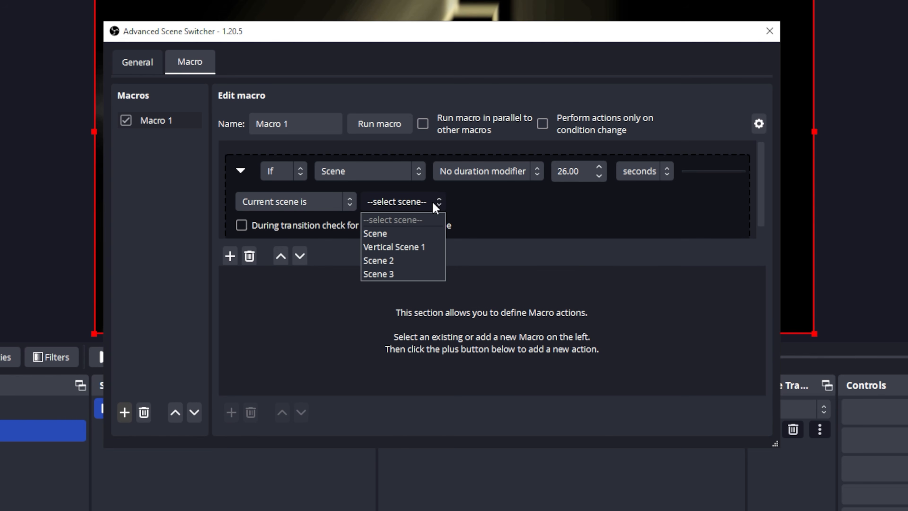
{"action": "left_click", "coordinate": [400, 261]}
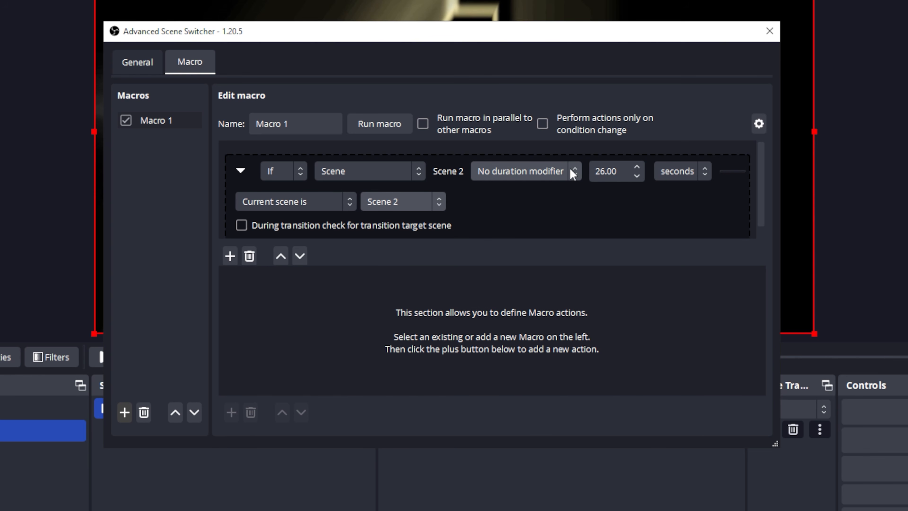
{"action": "left_click", "coordinate": [572, 175]}
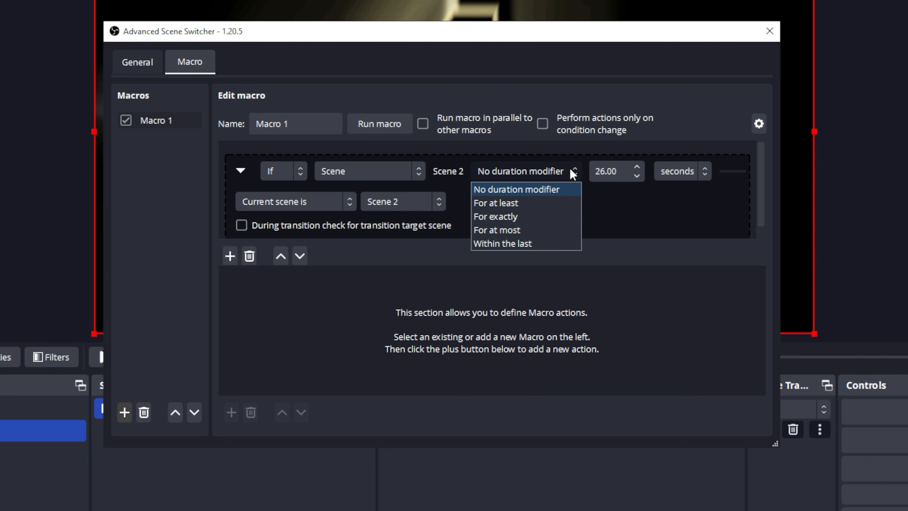
{"action": "left_click", "coordinate": [485, 217]}
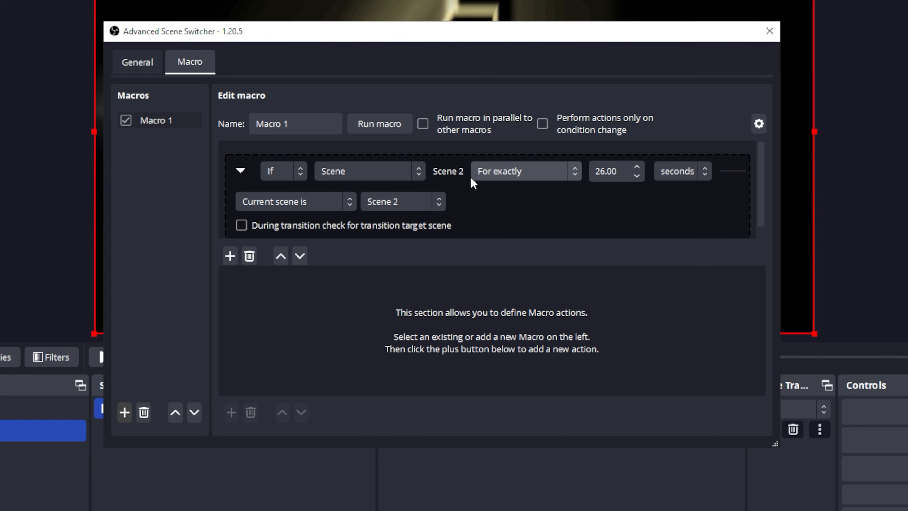
Add a Switch scene action to Macro 1 with Scene 3 as the target scene
{"action": "left_click", "coordinate": [338, 334]}
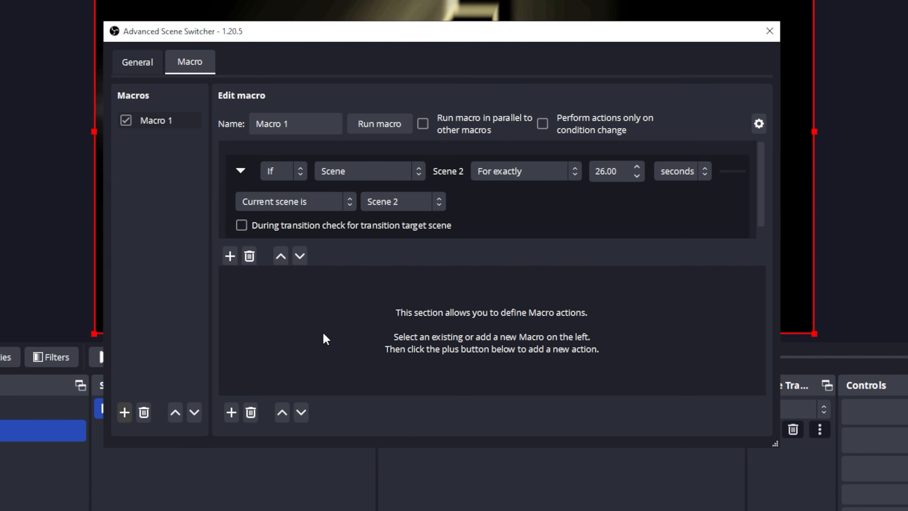
{"action": "left_click", "coordinate": [229, 413]}
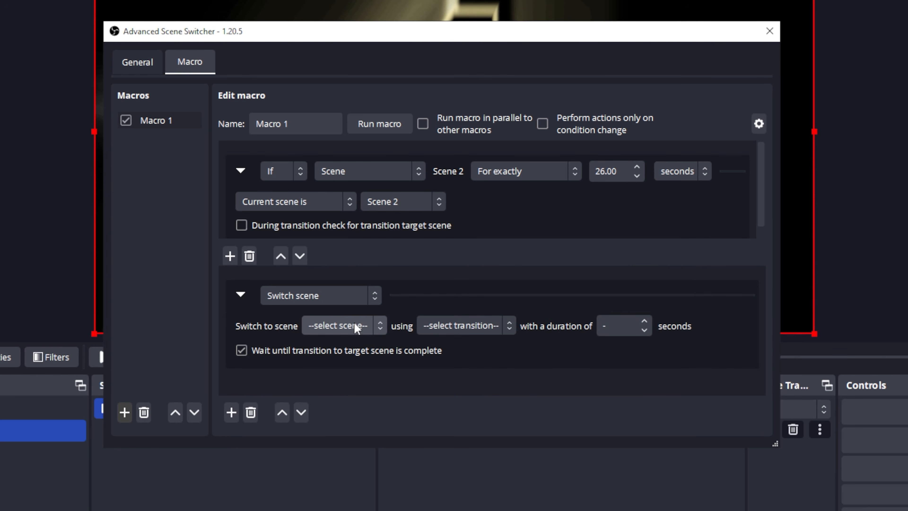
{"action": "left_click", "coordinate": [378, 329]}
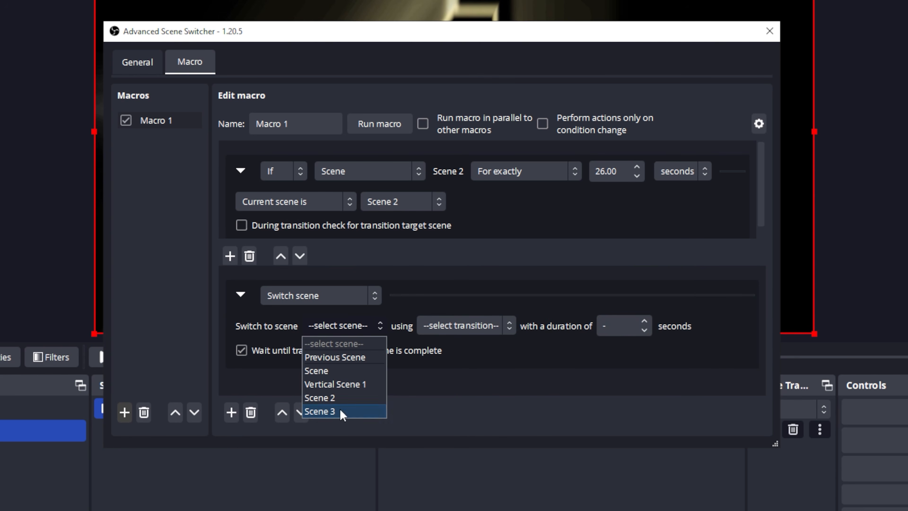
{"action": "left_click", "coordinate": [320, 411]}
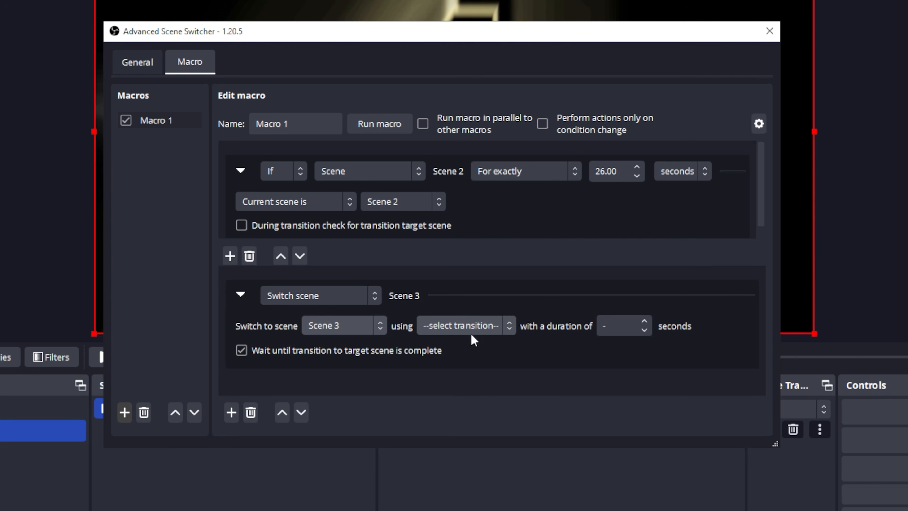
Set the transition of Macro 1's Switch scene action to Cut
{"action": "left_click", "coordinate": [508, 325]}
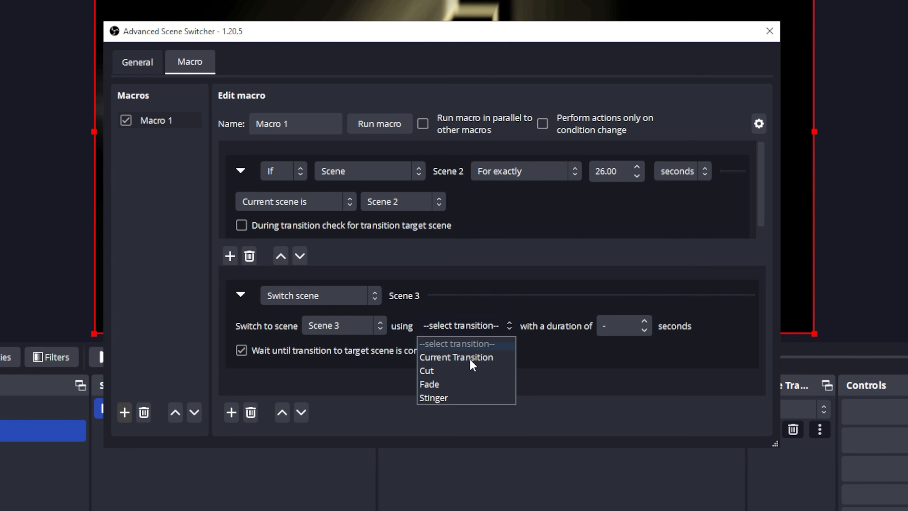
{"action": "left_click", "coordinate": [476, 371]}
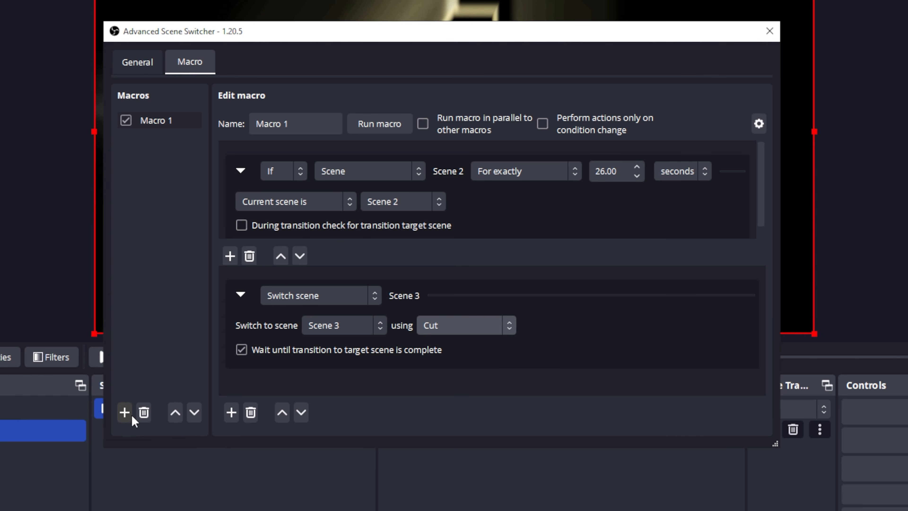
Add Macro 2 and give it an If Scene condition with the duration options shown
{"action": "left_click", "coordinate": [123, 414]}
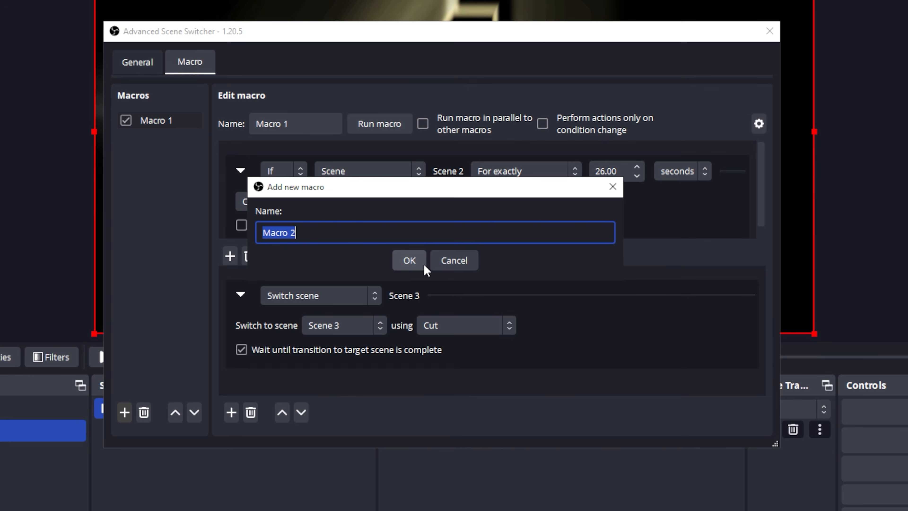
{"action": "left_click", "coordinate": [409, 261]}
{"action": "left_click", "coordinate": [155, 141]}
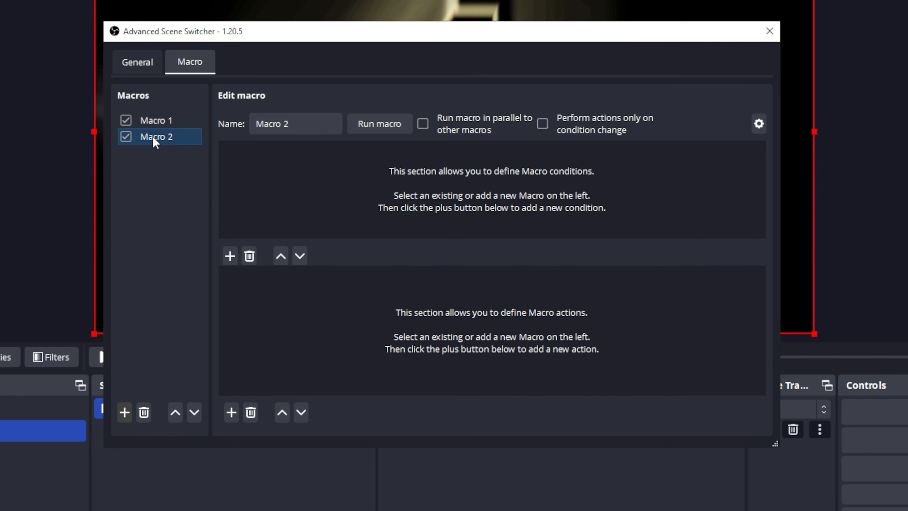
{"action": "left_click", "coordinate": [230, 256]}
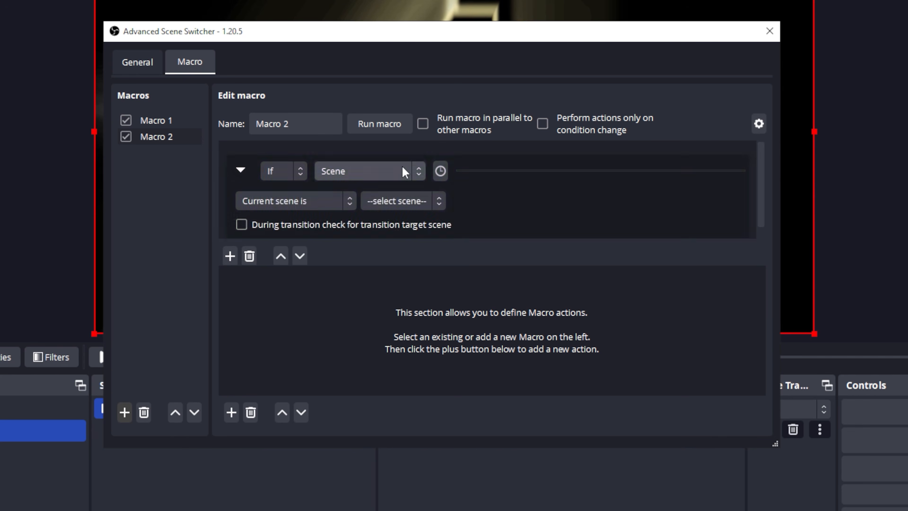
{"action": "left_click", "coordinate": [441, 171]}
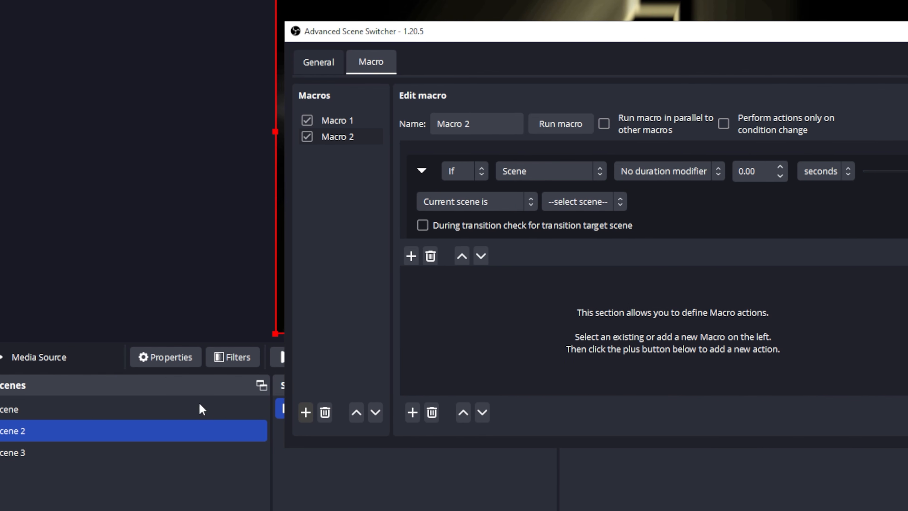
Switch to Scene 3, move the scene switcher window aside, and scrub through Media Source 2 to check the video's length
{"action": "left_click", "coordinate": [130, 446]}
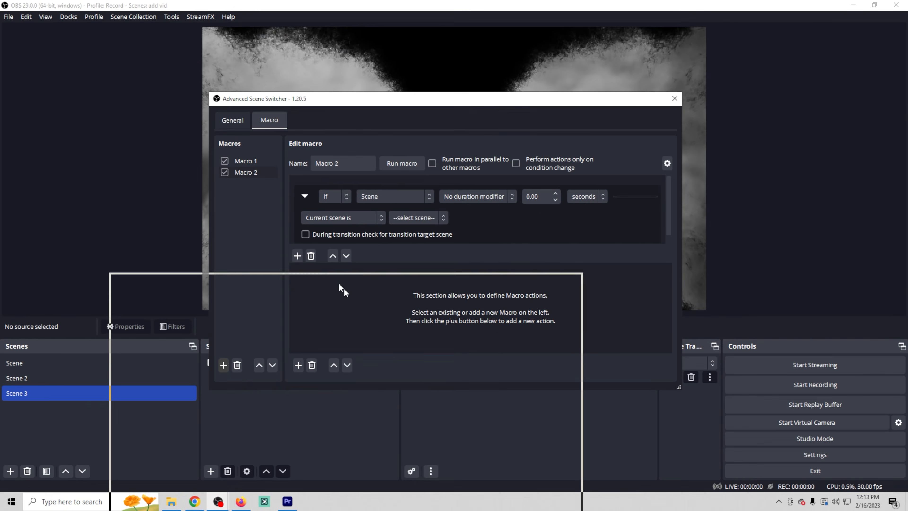
{"action": "left_click_drag", "start_coordinate": [343, 288], "coordinate": [431, 405]}
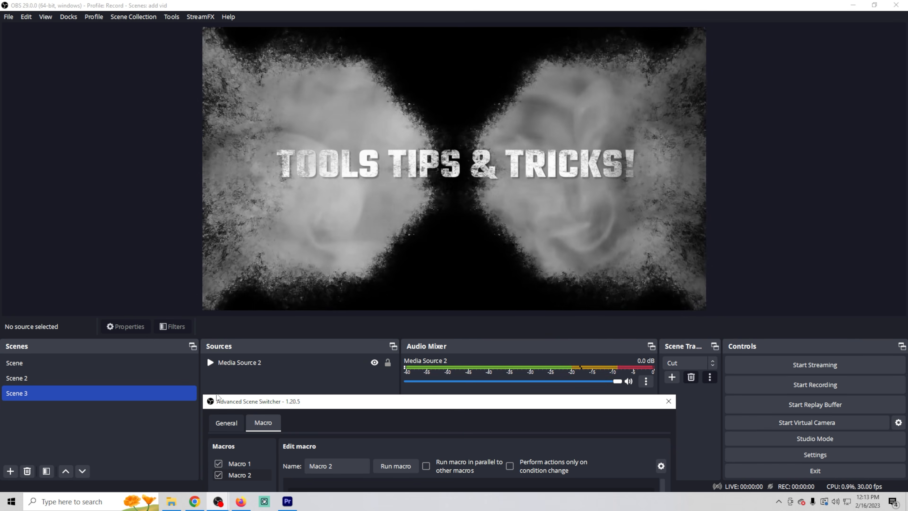
{"action": "left_click", "coordinate": [224, 362]}
{"action": "left_click_drag", "start_coordinate": [404, 326], "coordinate": [762, 327]}
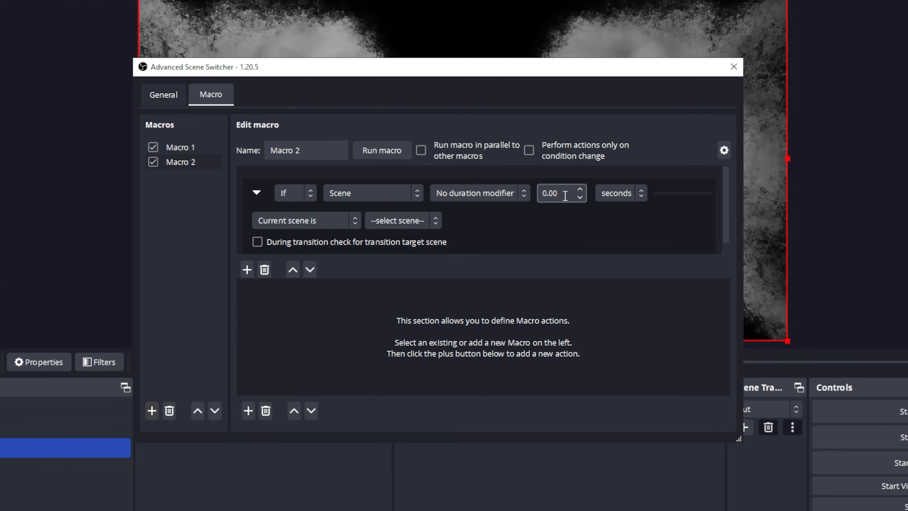
Set Macro 2's condition to be met when the current scene is Scene 3 for exactly 20 seconds
{"action": "double_click", "coordinate": [548, 193]}
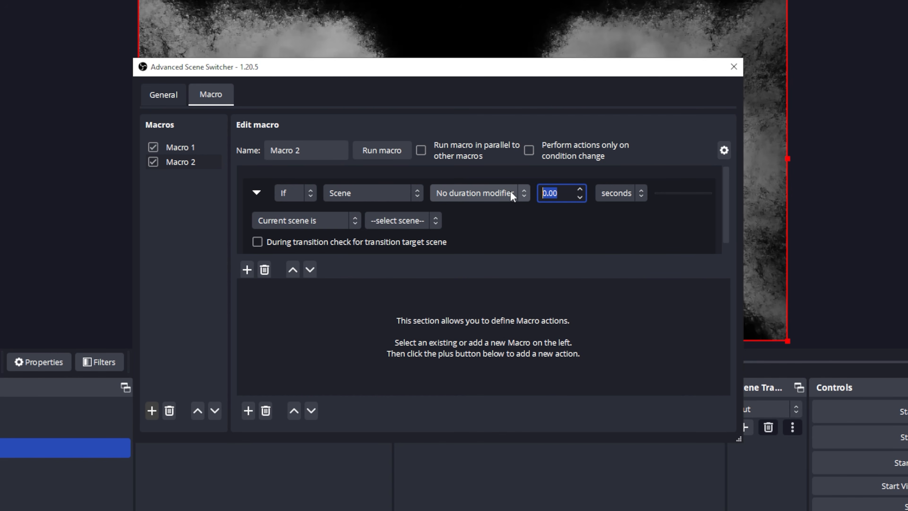
{"action": "left_click", "coordinate": [525, 194]}
{"action": "left_click", "coordinate": [463, 232]}
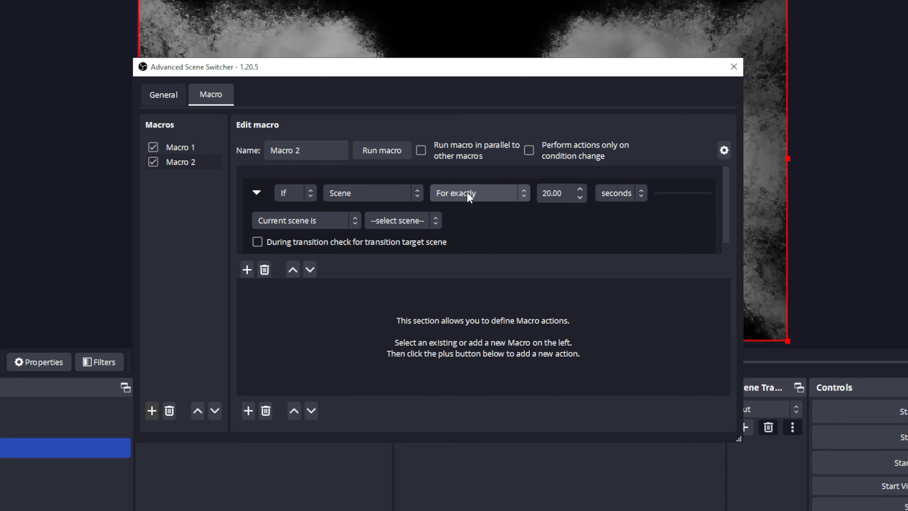
{"action": "left_click", "coordinate": [437, 216]}
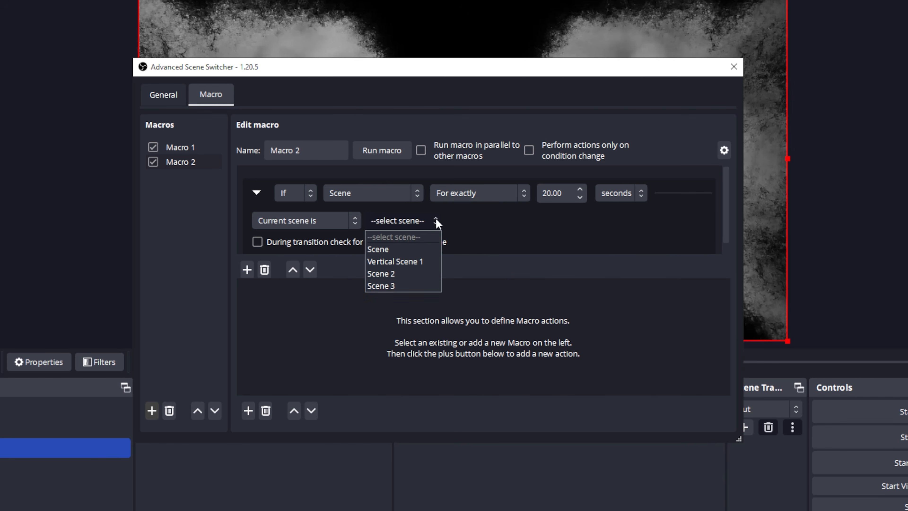
{"action": "left_click", "coordinate": [384, 285]}
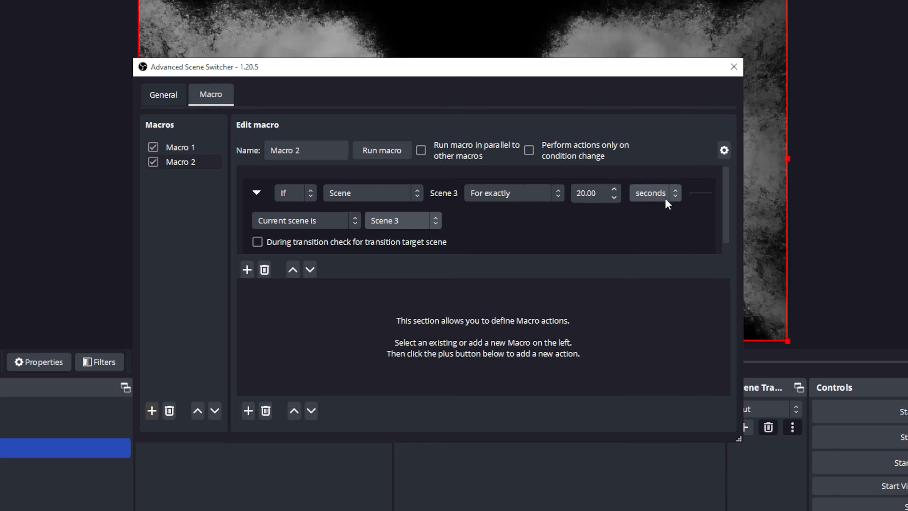
Add a Switch scene action to Macro 2 that goes to Scene 2 using the Cut transition, and review the macros
{"action": "left_click", "coordinate": [248, 410]}
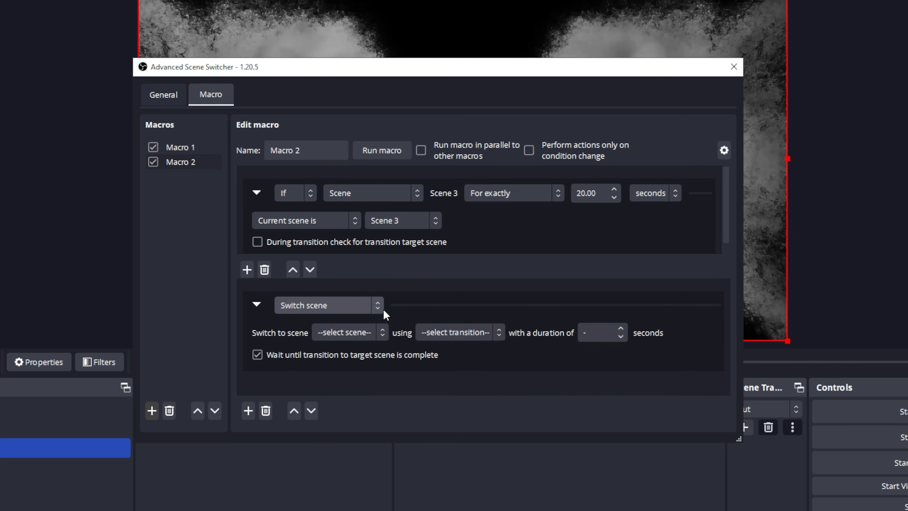
{"action": "left_click", "coordinate": [383, 332]}
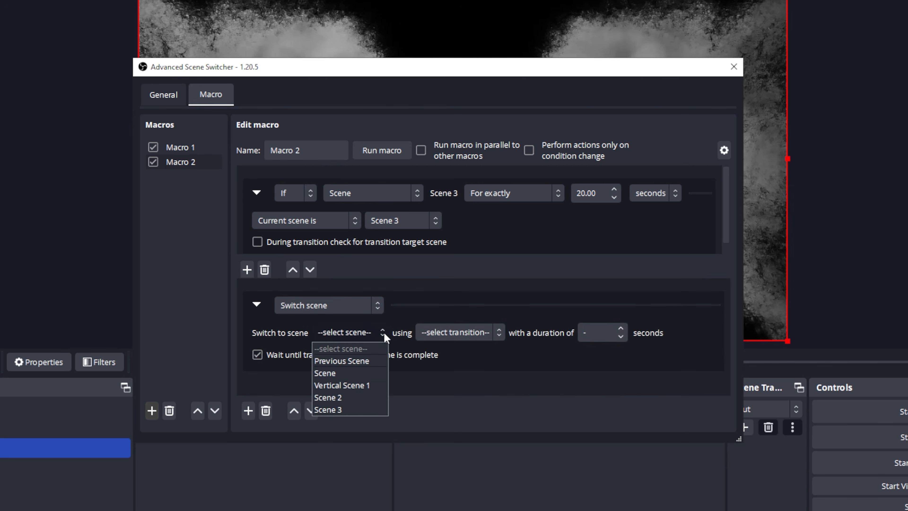
{"action": "left_click", "coordinate": [338, 398]}
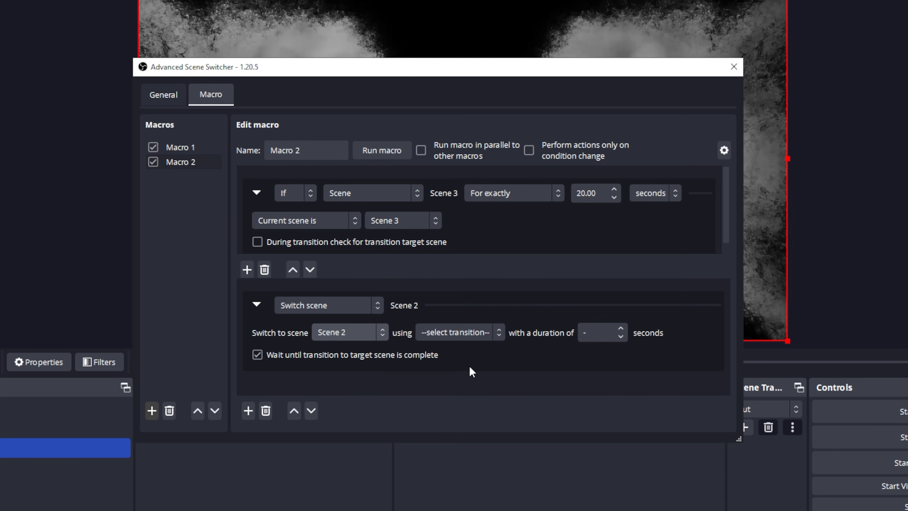
{"action": "left_click", "coordinate": [495, 330]}
{"action": "left_click", "coordinate": [439, 373]}
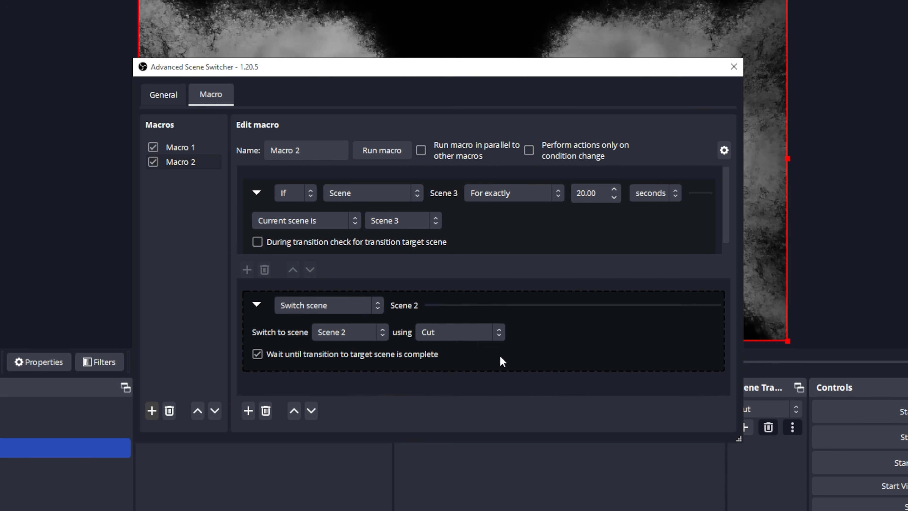
{"action": "left_click", "coordinate": [202, 147]}
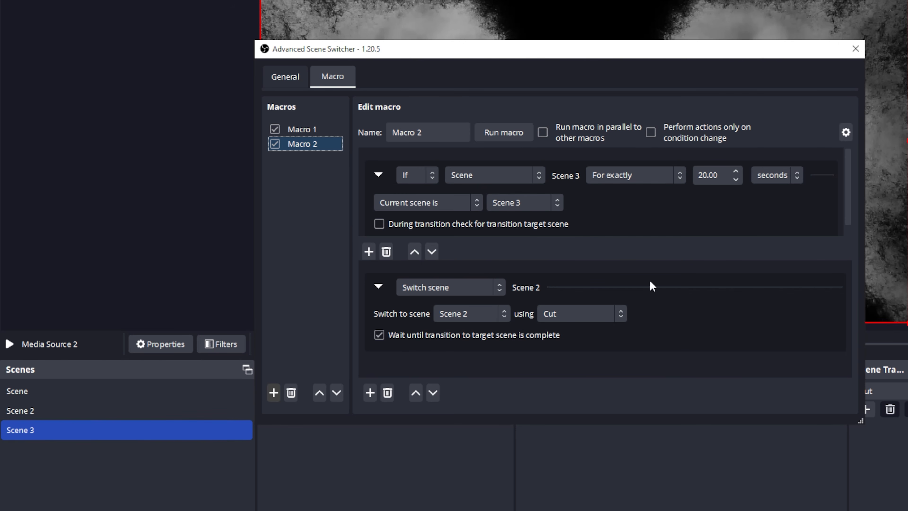
Make Scene the active scene, start the Advanced Scene Switcher, and close its window
{"action": "left_click", "coordinate": [291, 82]}
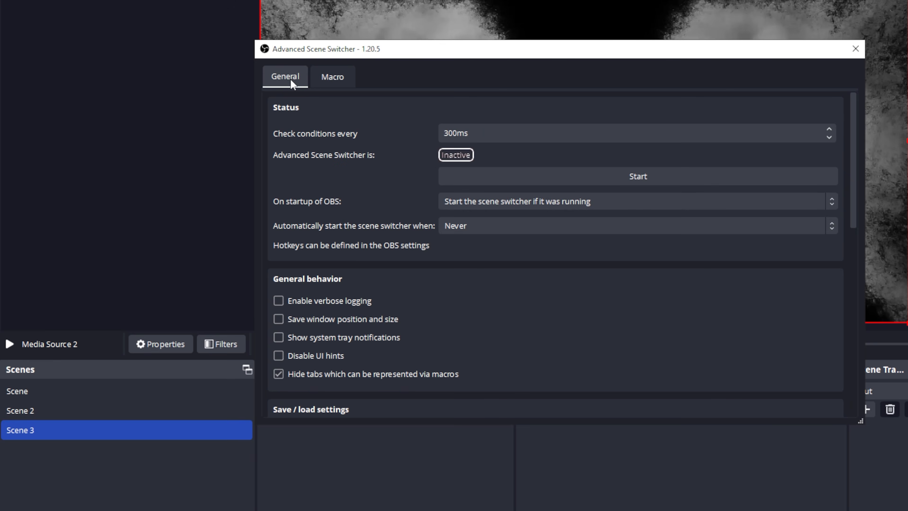
{"action": "left_click", "coordinate": [42, 386]}
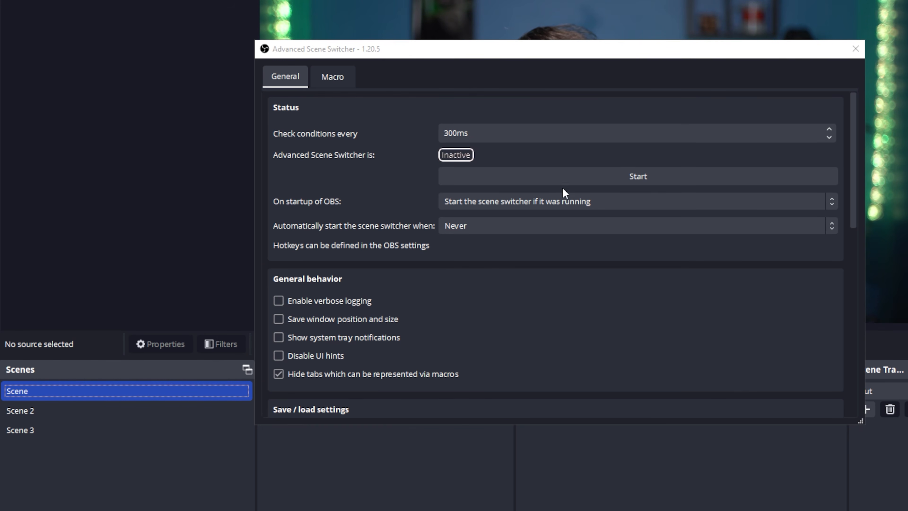
{"action": "left_click", "coordinate": [574, 182]}
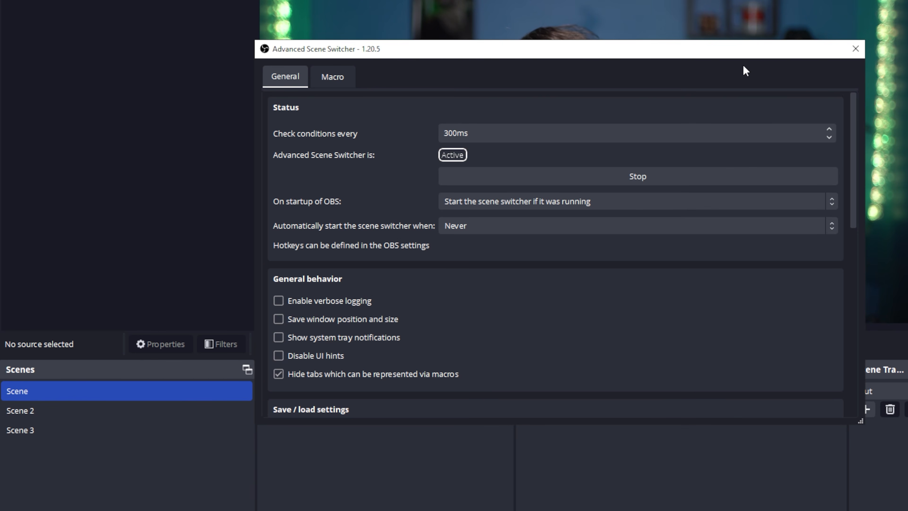
{"action": "left_click", "coordinate": [855, 49]}
Activate Scene 2 and watch the macros switch automatically between Scene 2 and Scene 3
{"action": "left_click", "coordinate": [85, 411]}
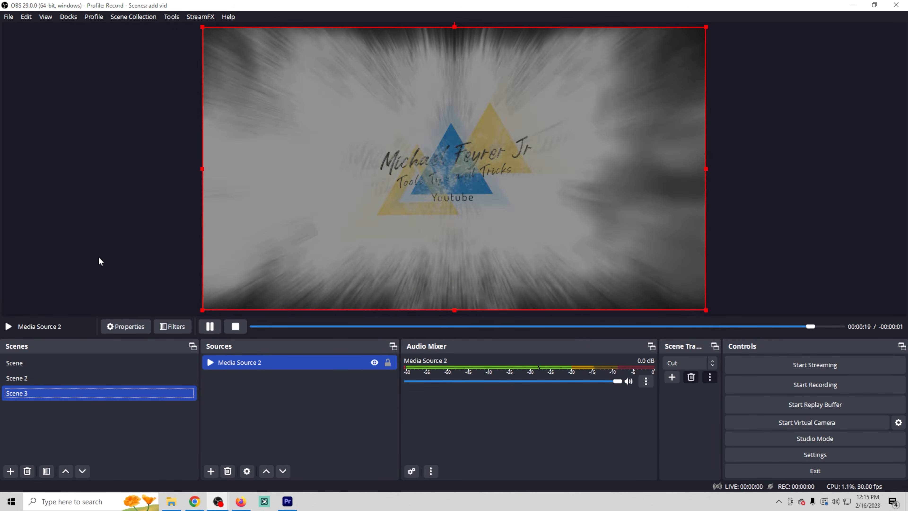
{"action": "key", "text": "Up"}
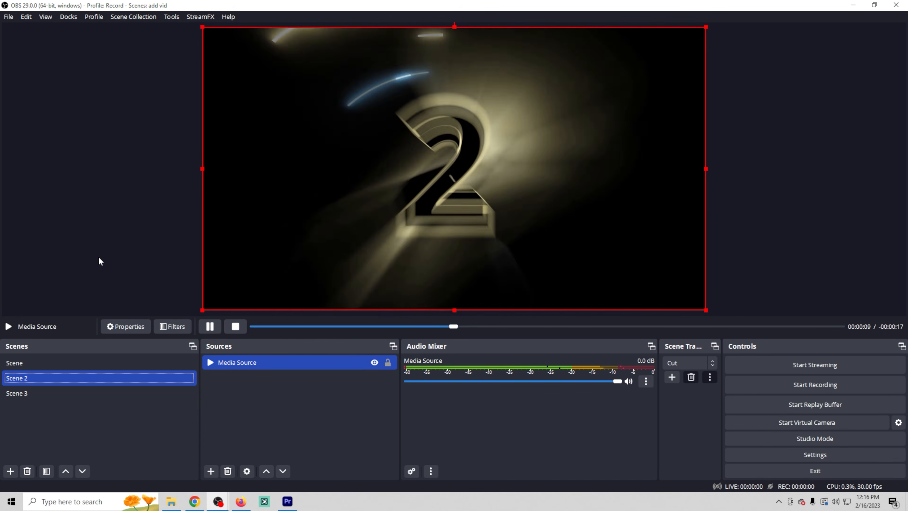
Reopen the Advanced Scene Switcher, stop it, and move its window away from the scene and source lists
{"action": "left_click", "coordinate": [172, 16]}
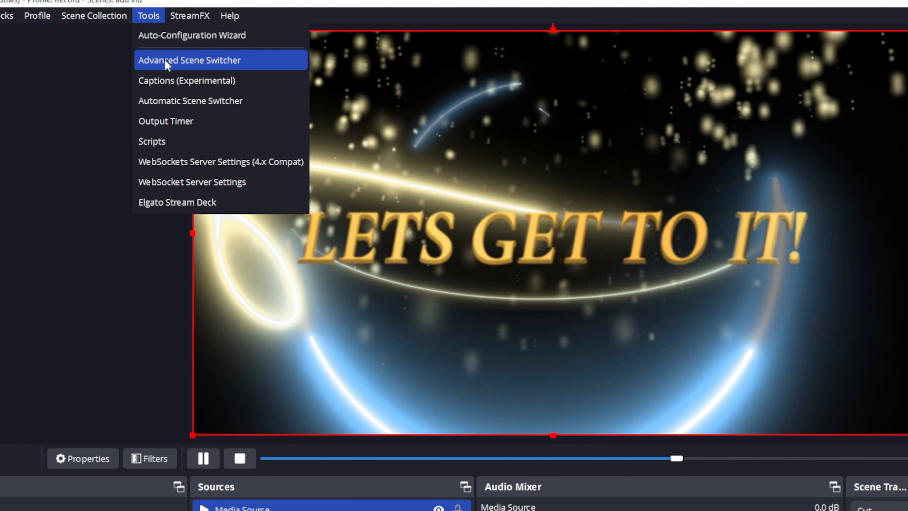
{"action": "left_click", "coordinate": [164, 60]}
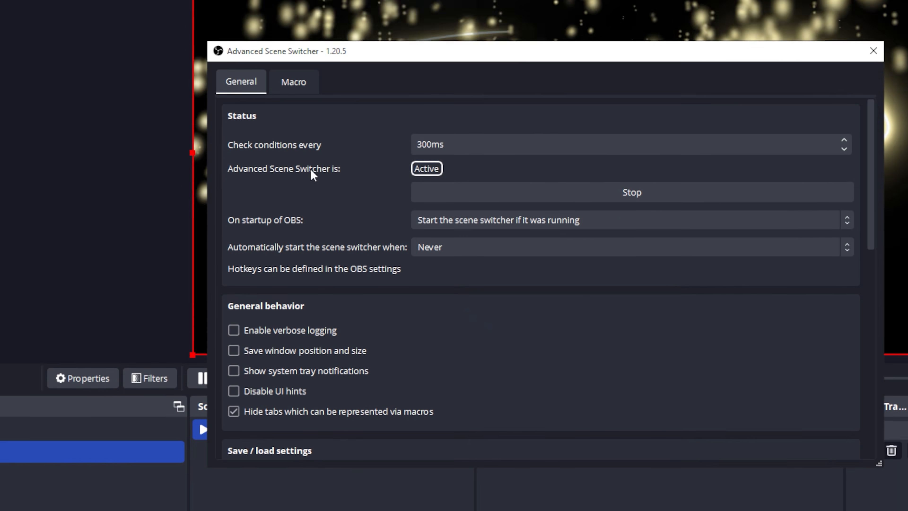
{"action": "left_click", "coordinate": [472, 166]}
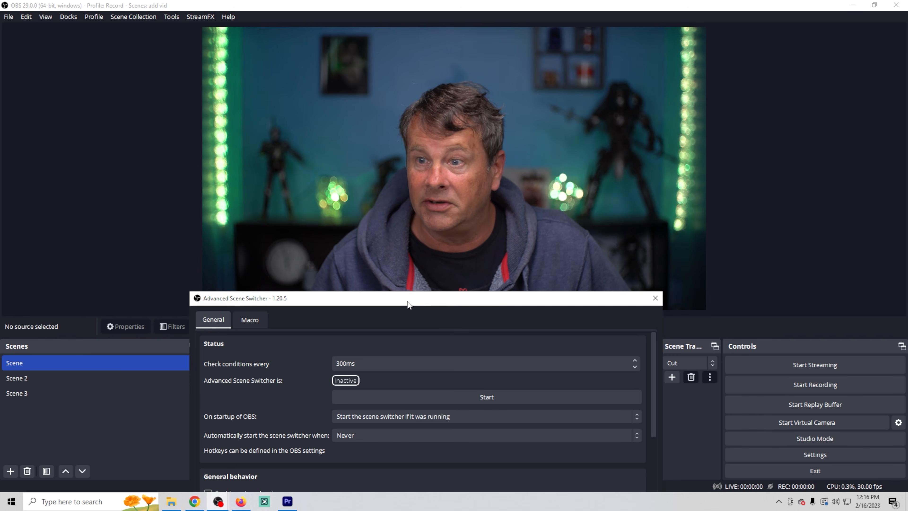
{"action": "left_click_drag", "start_coordinate": [409, 305], "coordinate": [818, 59]}
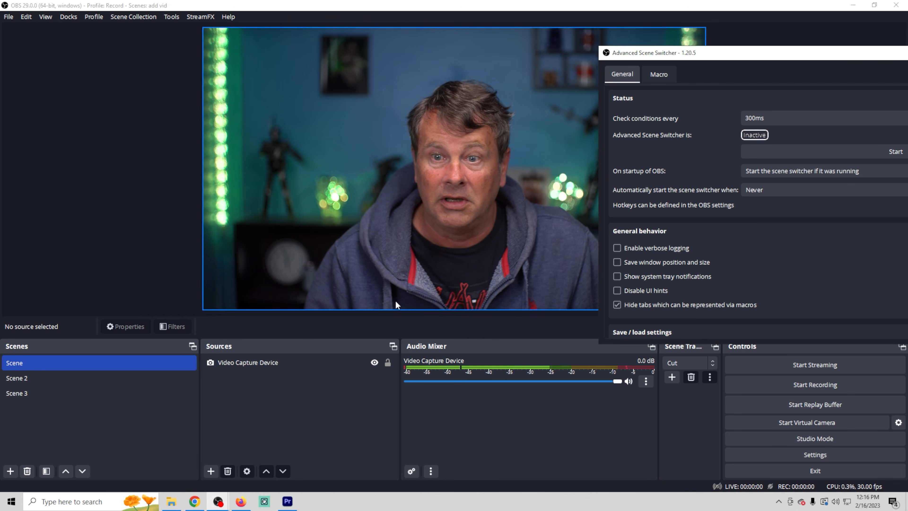
Add Scene 4 with a new Media Source playing the local file Agua-natural.mp4, and move the scene switcher window back over the preview
{"action": "left_click", "coordinate": [10, 471]}
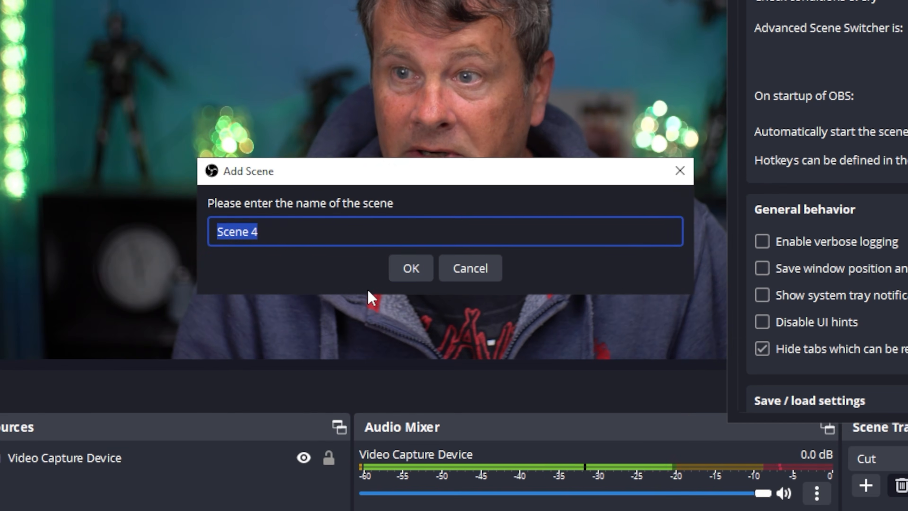
{"action": "left_click", "coordinate": [403, 273]}
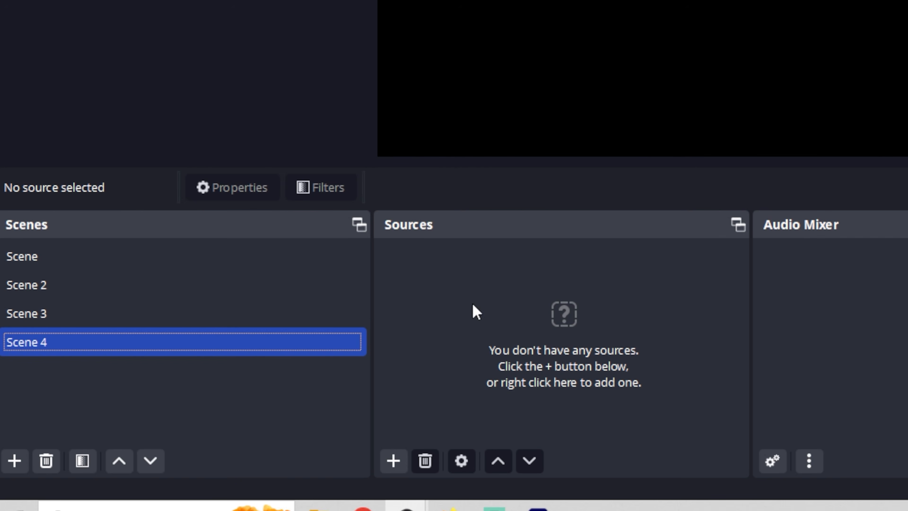
{"action": "left_click", "coordinate": [394, 461]}
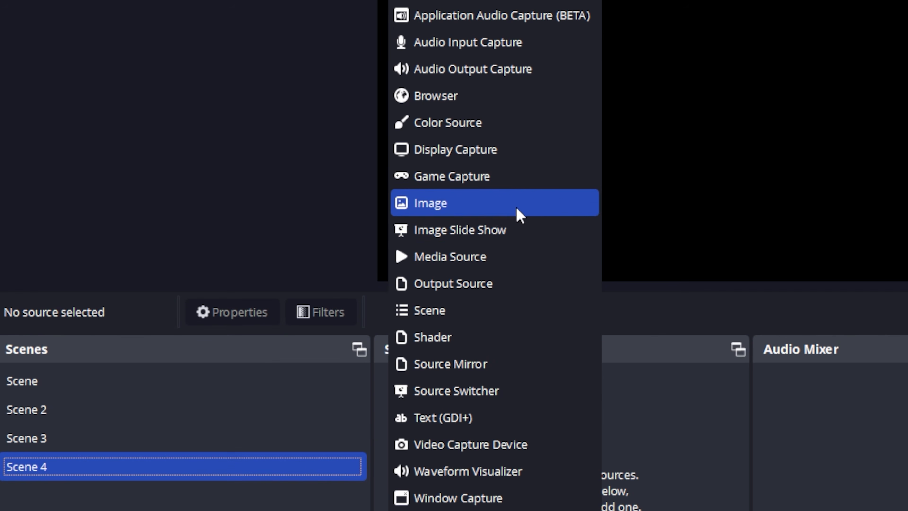
{"action": "left_click", "coordinate": [505, 255]}
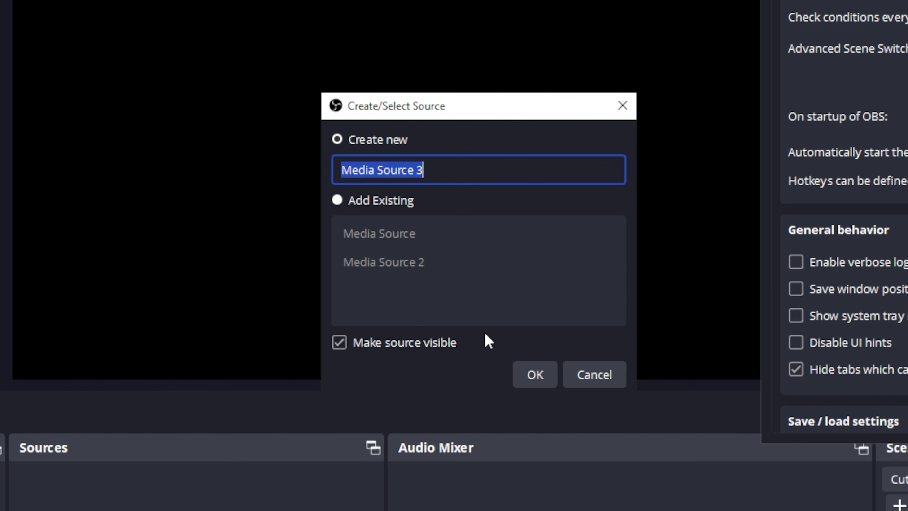
{"action": "left_click", "coordinate": [528, 373]}
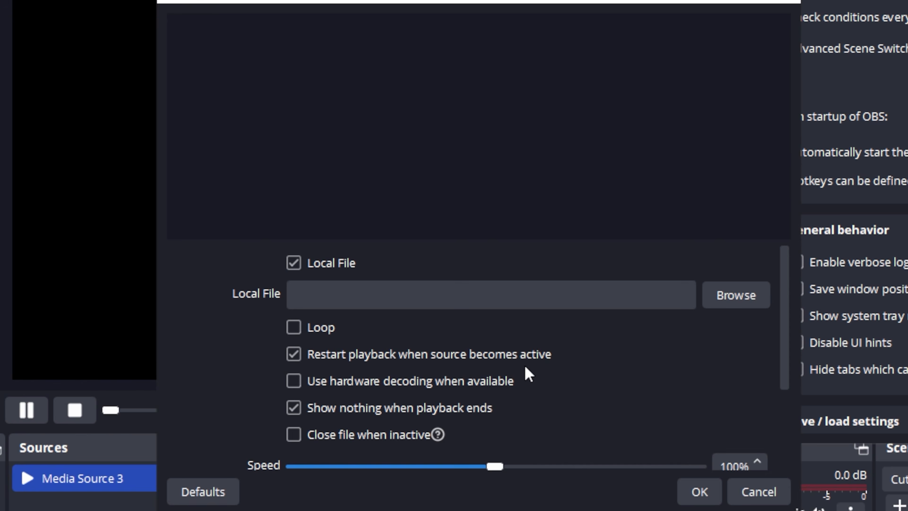
{"action": "left_click", "coordinate": [764, 296]}
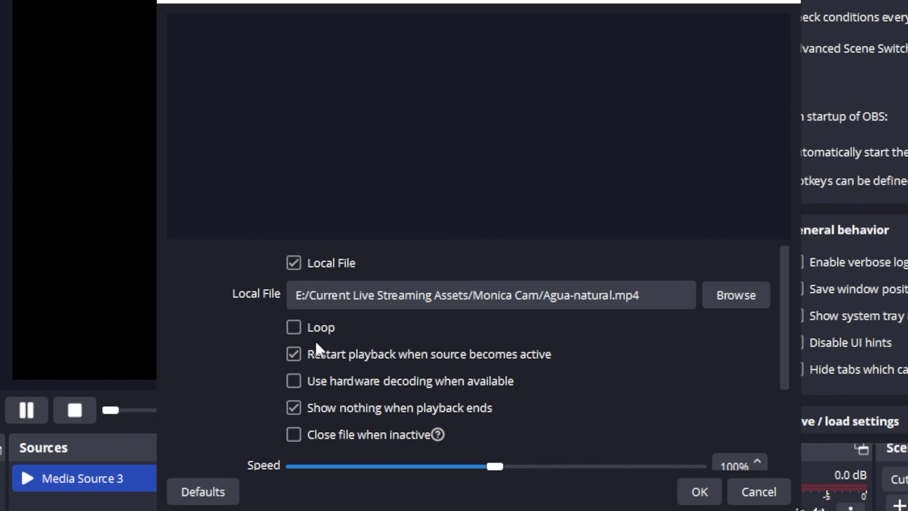
{"action": "left_click", "coordinate": [702, 491]}
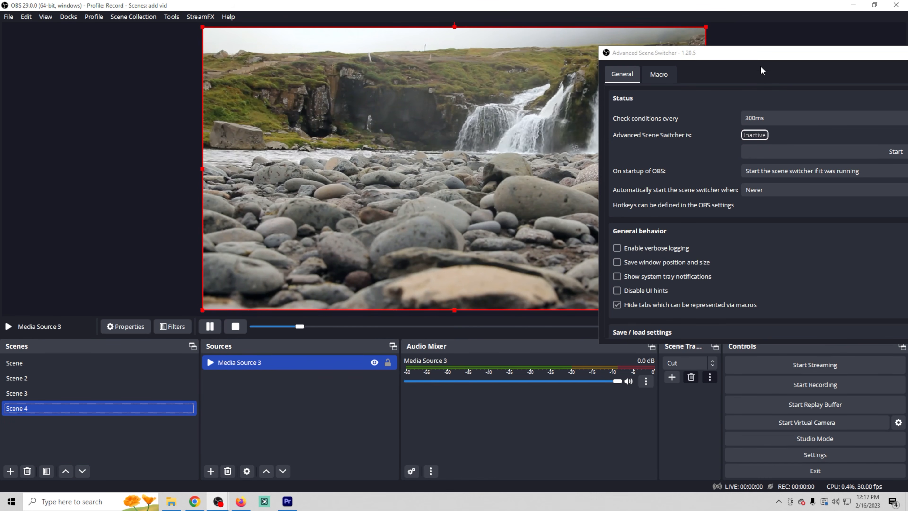
{"action": "left_click_drag", "start_coordinate": [761, 54], "coordinate": [429, 102]}
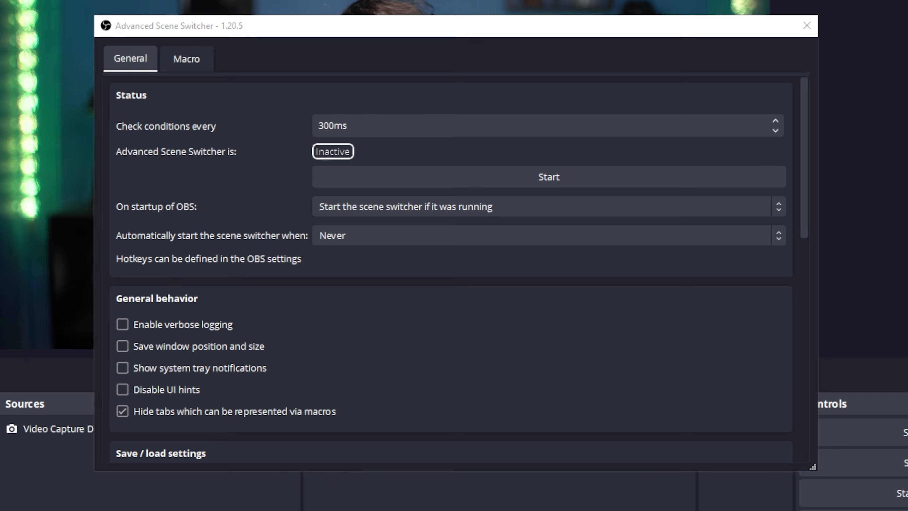
Change Macro 2's switch action so that it targets Scene 4
{"action": "left_click", "coordinate": [187, 58]}
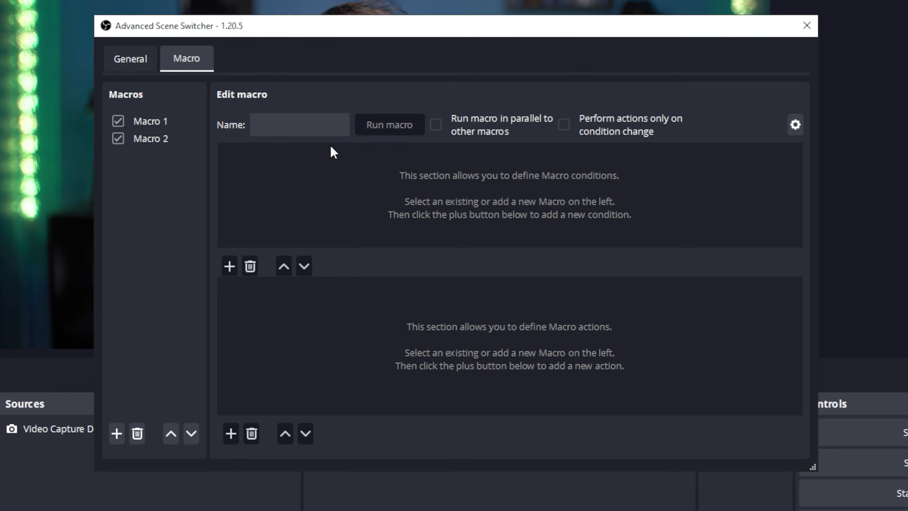
{"action": "left_click", "coordinate": [149, 143]}
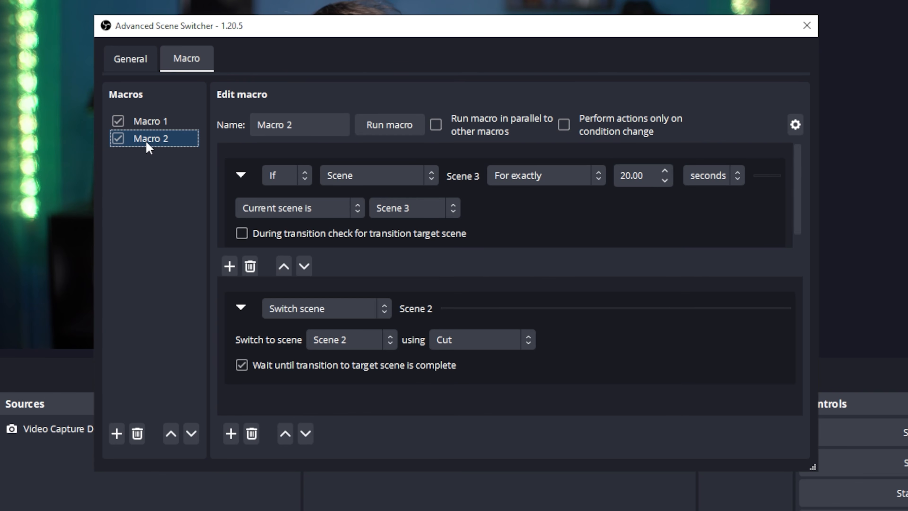
{"action": "left_click", "coordinate": [391, 341]}
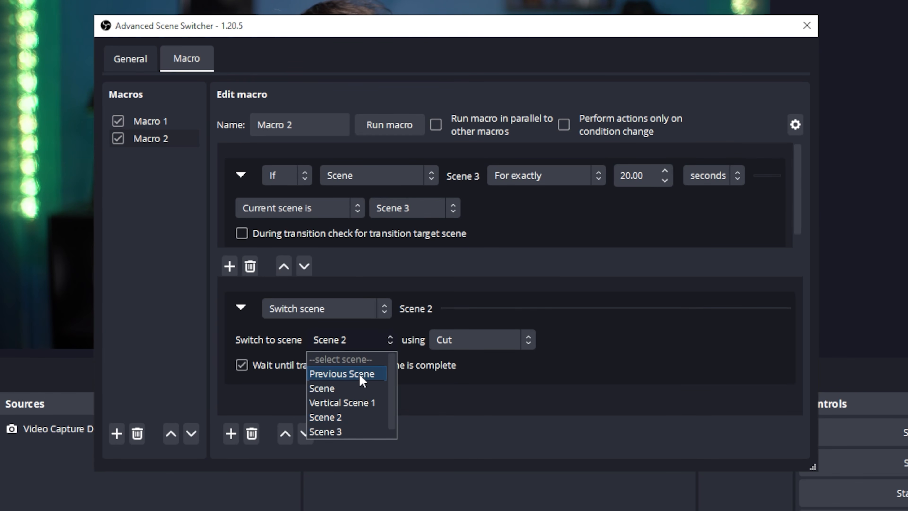
{"action": "left_click_drag", "start_coordinate": [393, 386], "coordinate": [390, 414]}
{"action": "left_click", "coordinate": [331, 432]}
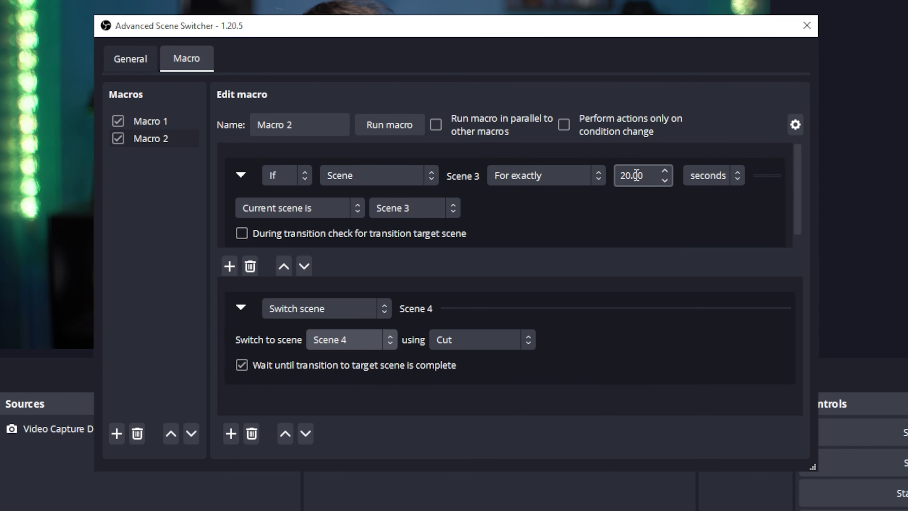
Add a macro named Macro 3 and give it a new Scene condition
{"action": "left_click", "coordinate": [115, 431]}
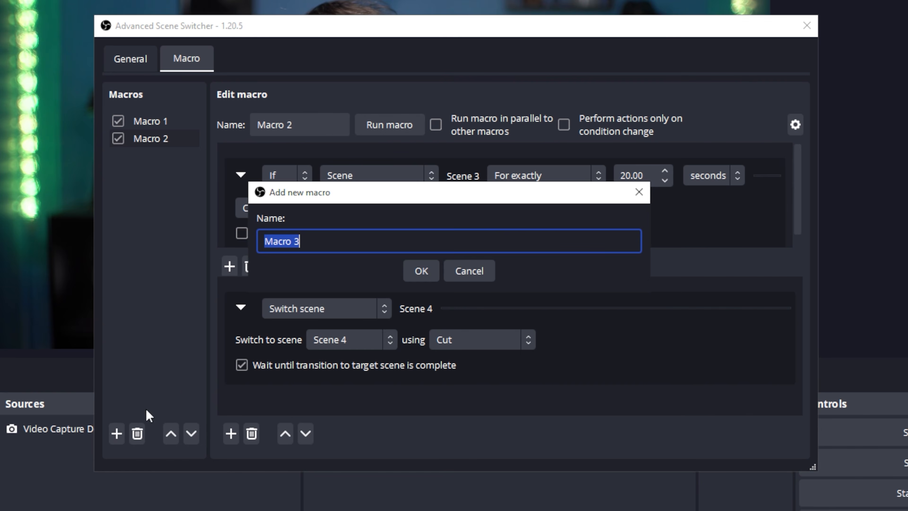
{"action": "left_click", "coordinate": [422, 270]}
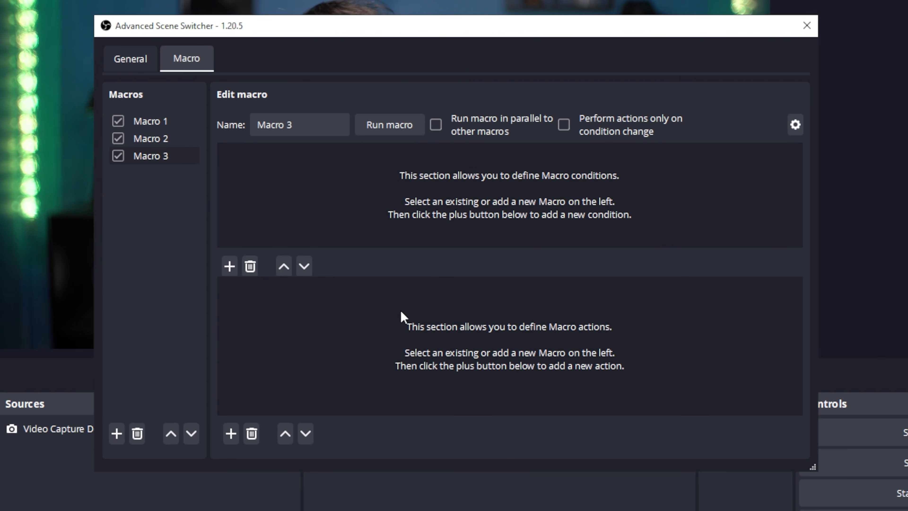
{"action": "left_click", "coordinate": [228, 265]}
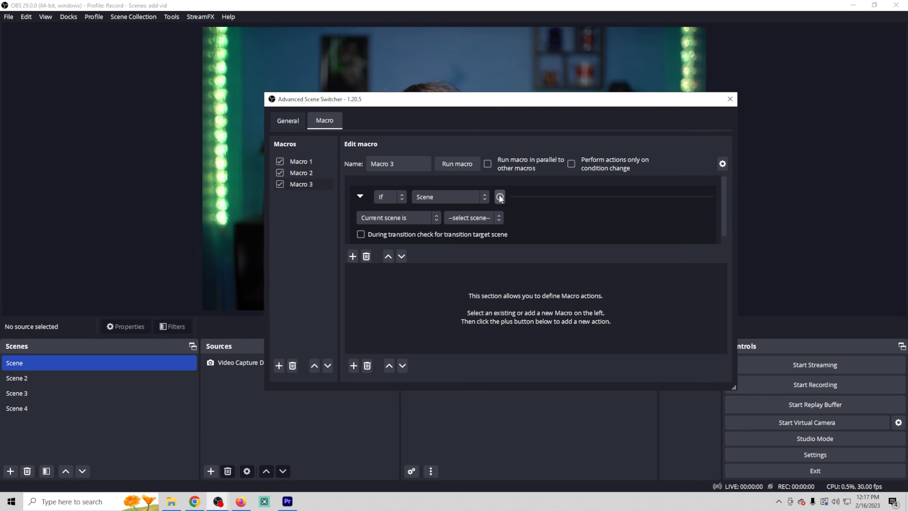
Activate Scene 4, pause its video to check the clip length, and move the scene switcher window back over the preview
{"action": "left_click_drag", "start_coordinate": [535, 104], "coordinate": [529, 437]}
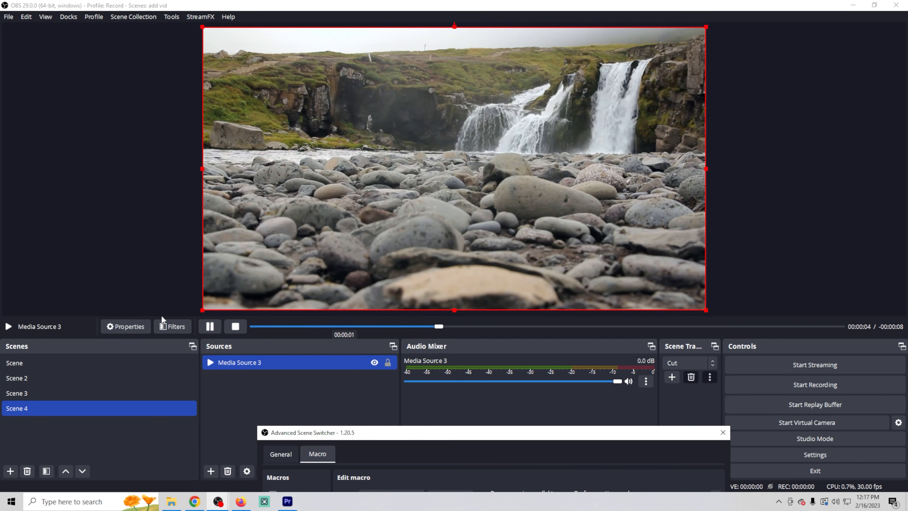
{"action": "left_click", "coordinate": [210, 326]}
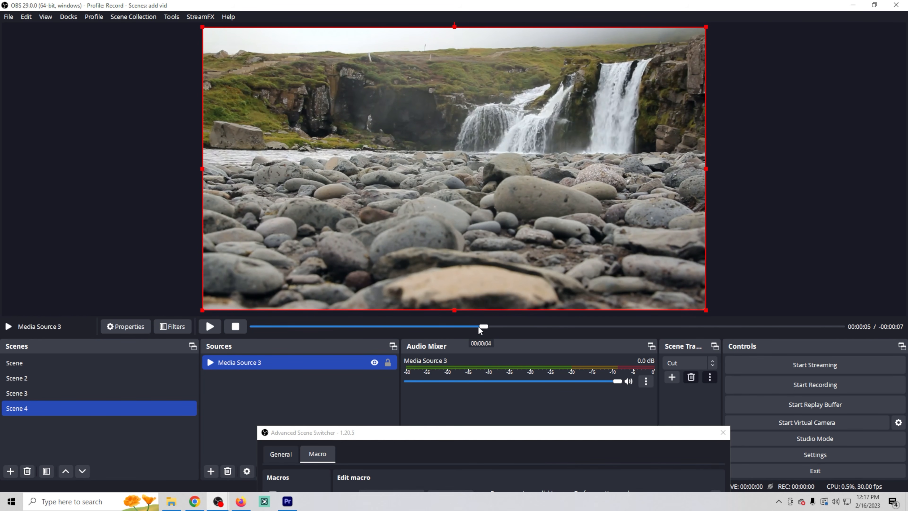
{"action": "left_click_drag", "start_coordinate": [491, 327], "coordinate": [544, 326]}
{"action": "left_click_drag", "start_coordinate": [471, 433], "coordinate": [425, 81]}
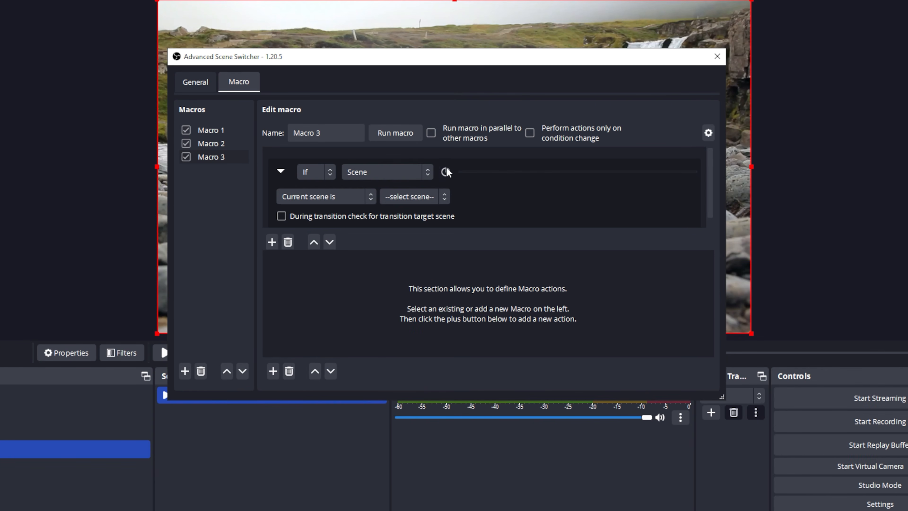
Set Macro 3's condition to the current scene being Scene 4 for exactly 12 seconds
{"action": "left_click", "coordinate": [446, 173]}
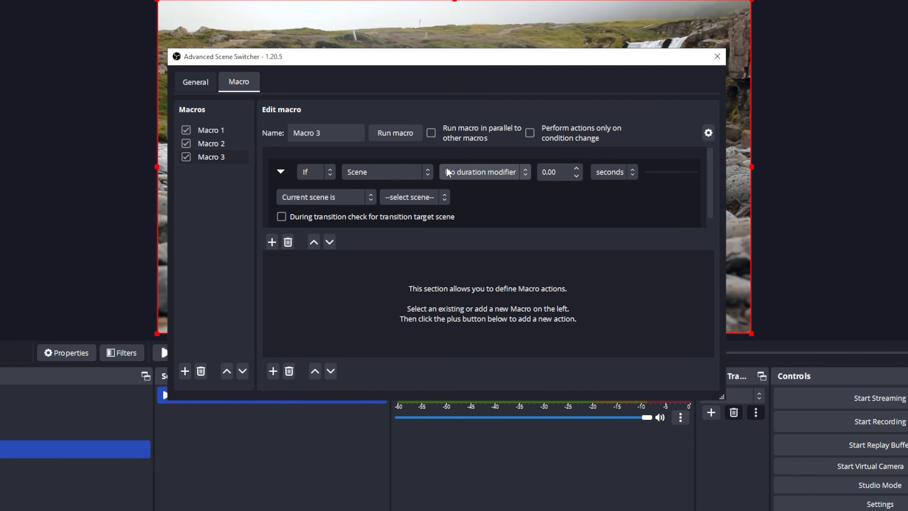
{"action": "left_click", "coordinate": [503, 169]}
{"action": "left_click", "coordinate": [483, 210]}
{"action": "double_click", "coordinate": [558, 171]}
{"action": "type", "text": "12"}
{"action": "left_click", "coordinate": [518, 190]}
{"action": "left_click", "coordinate": [445, 197]}
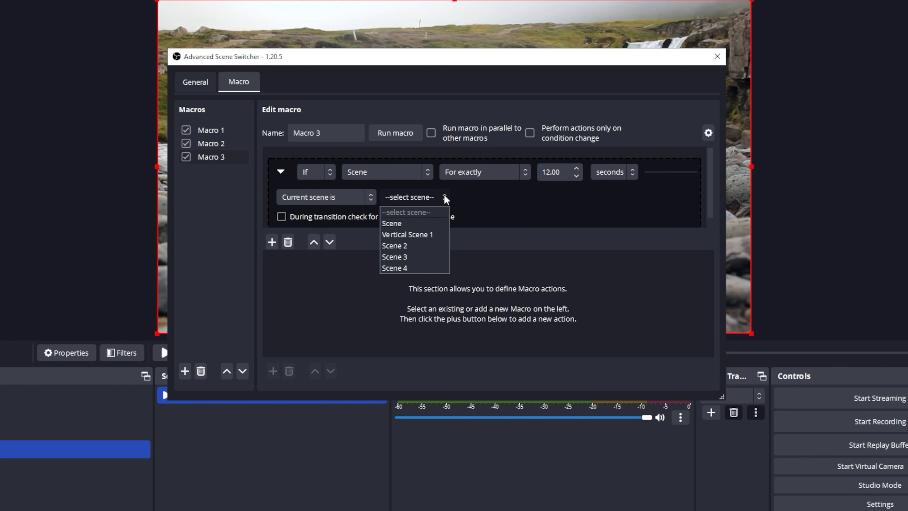
{"action": "left_click", "coordinate": [416, 267]}
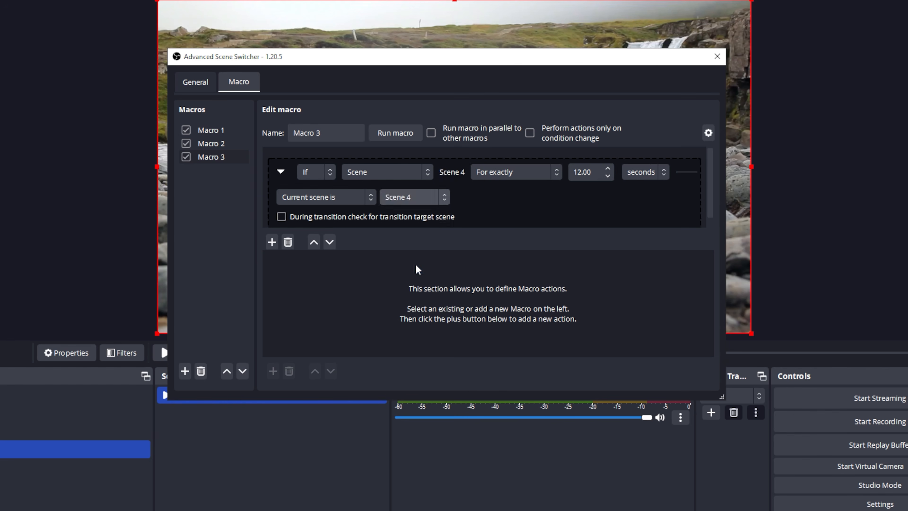
Review the settings of the earlier macros and add a Switch scene action to Macro 3
{"action": "left_click", "coordinate": [222, 146]}
{"action": "left_click", "coordinate": [213, 130]}
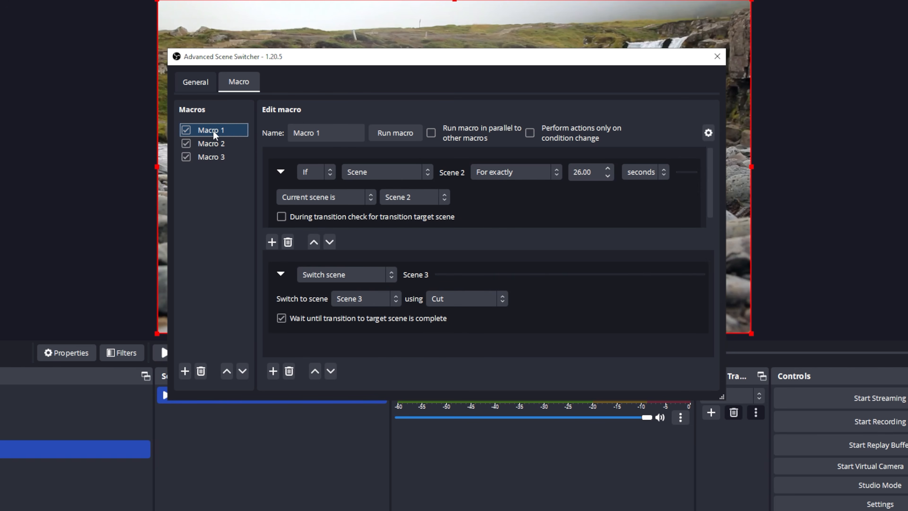
{"action": "left_click", "coordinate": [213, 157]}
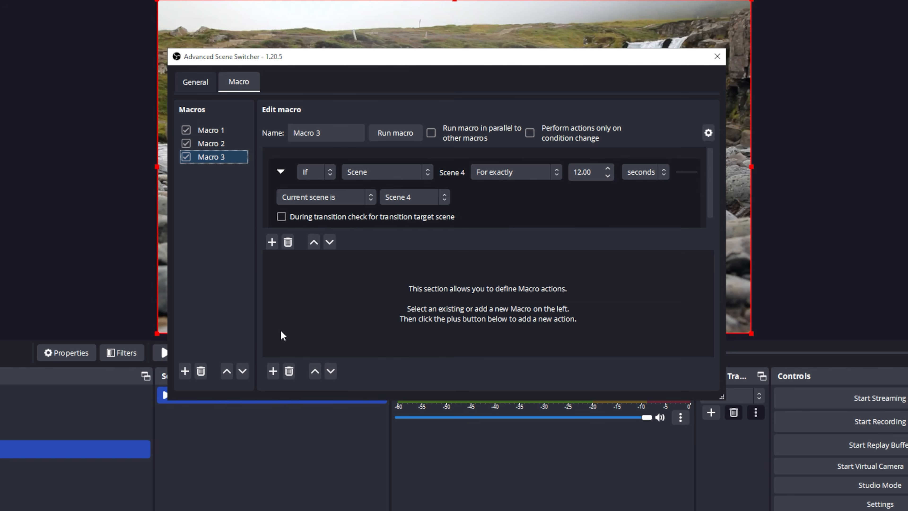
{"action": "left_click", "coordinate": [274, 371]}
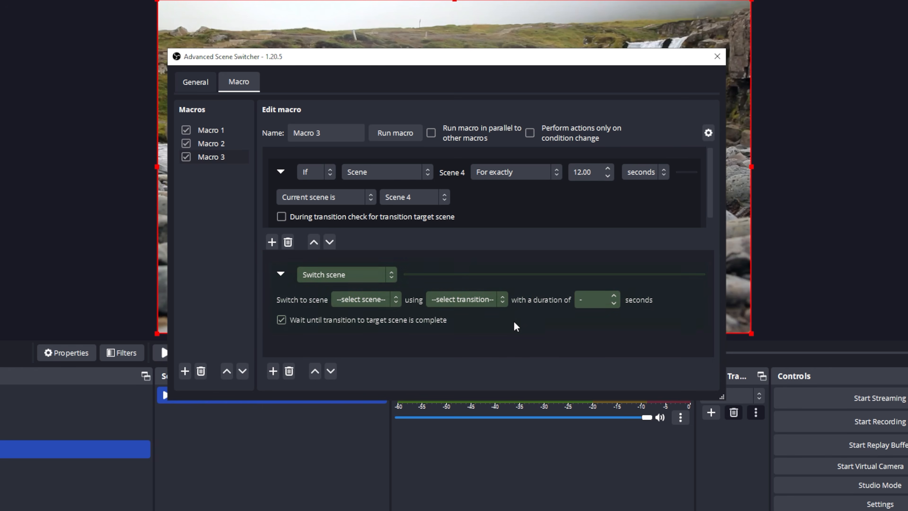
{"action": "left_click", "coordinate": [395, 302]}
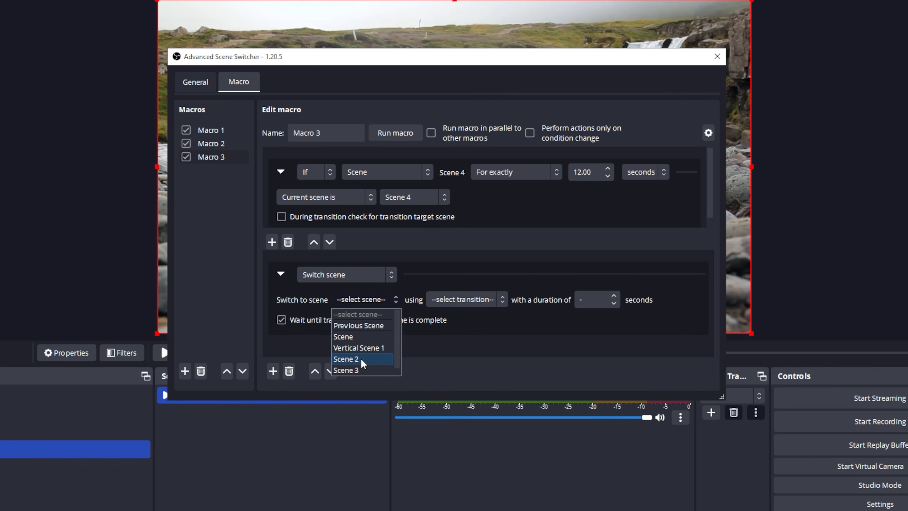
{"action": "left_click", "coordinate": [522, 329]}
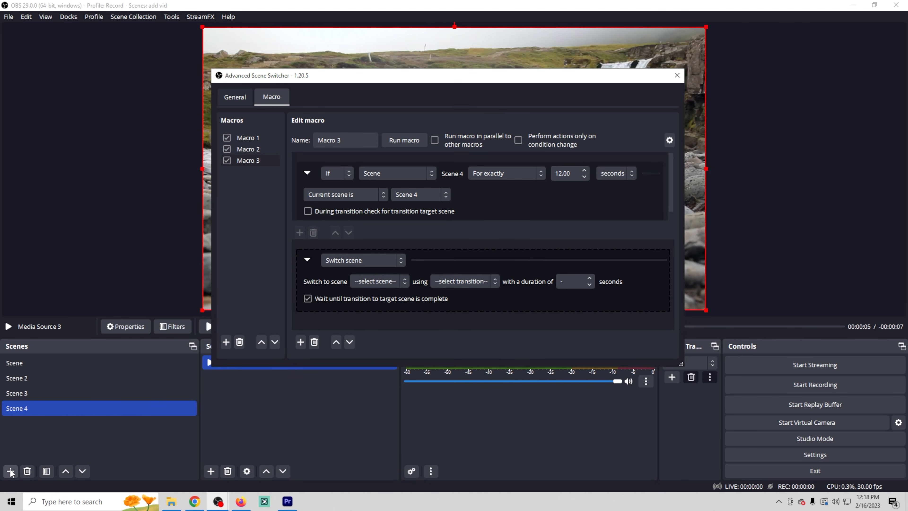
Add Scene 5 with a new Media Source playing the local file Dancing-Boats.mp4
{"action": "left_click", "coordinate": [11, 471]}
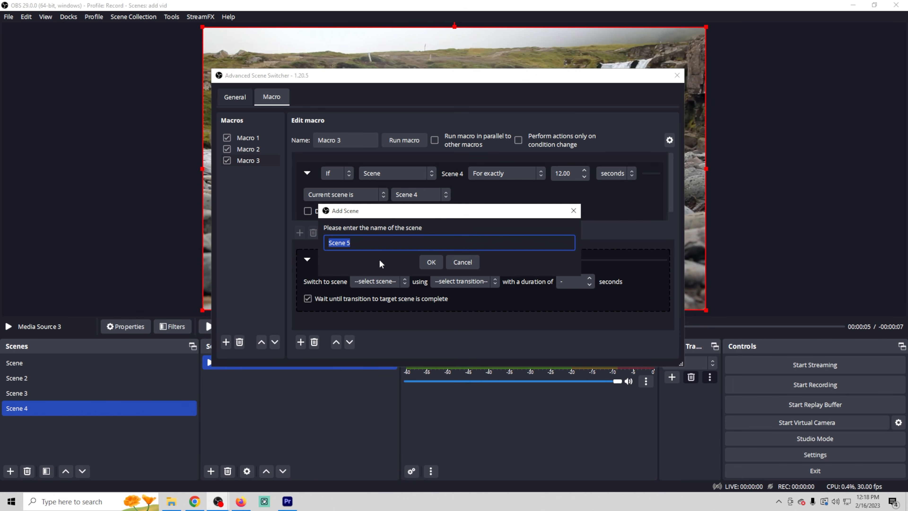
{"action": "left_click", "coordinate": [431, 262]}
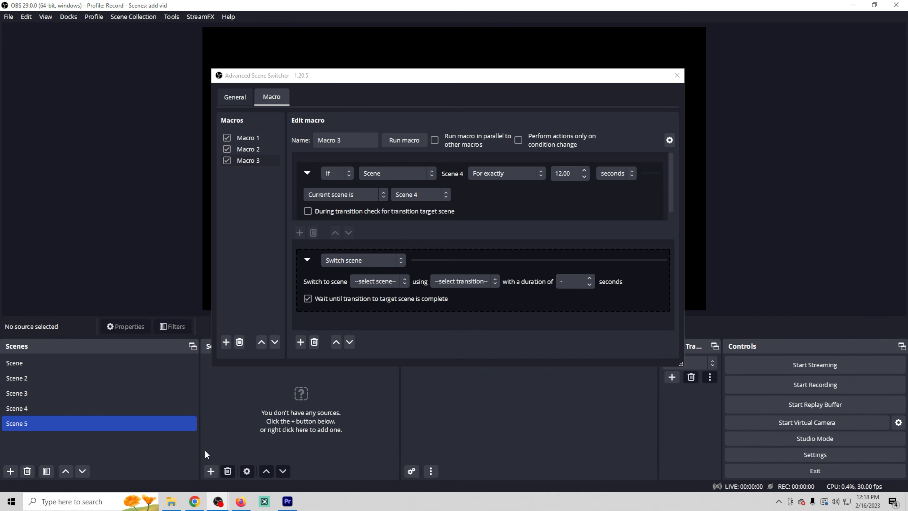
{"action": "left_click", "coordinate": [210, 472]}
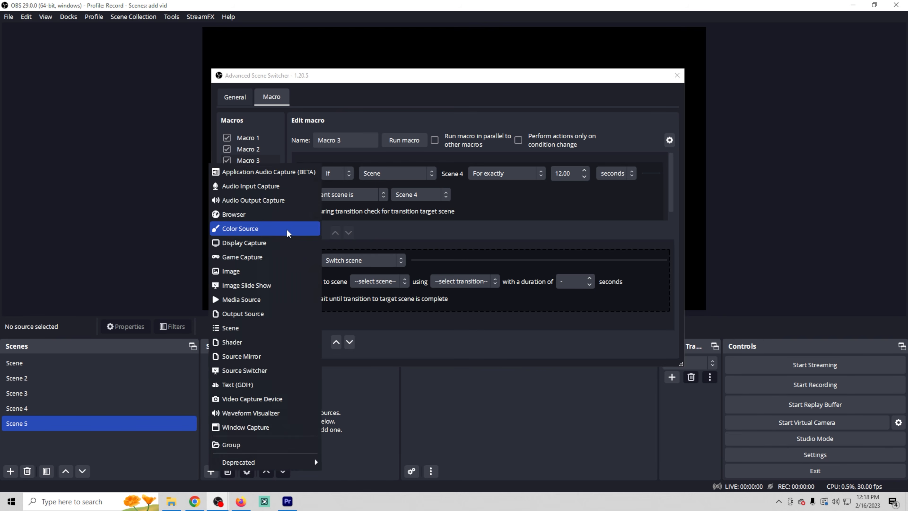
{"action": "left_click", "coordinate": [238, 300]}
{"action": "left_click", "coordinate": [479, 307]}
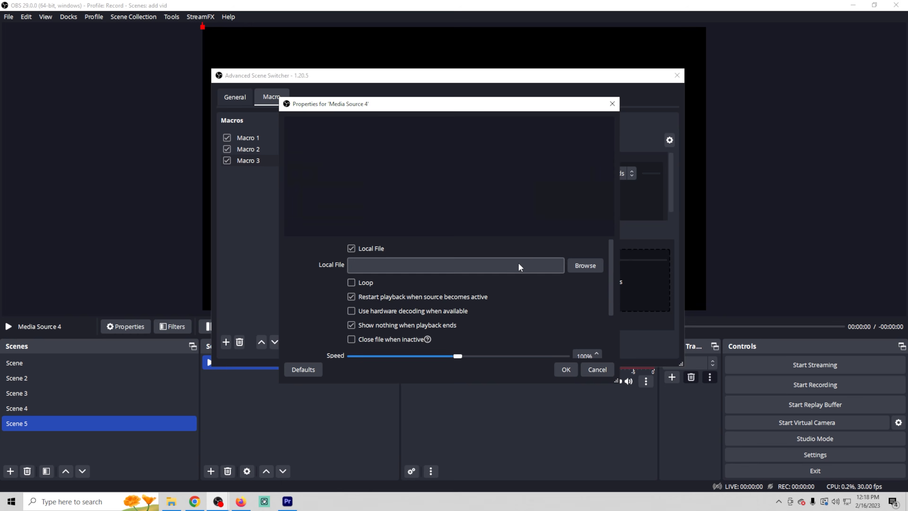
{"action": "left_click", "coordinate": [585, 266]}
{"action": "scroll", "coordinate": [572, 272], "scroll_direction": "down", "scroll_amount": 1}
{"action": "left_click", "coordinate": [640, 288]}
{"action": "left_click", "coordinate": [661, 351]}
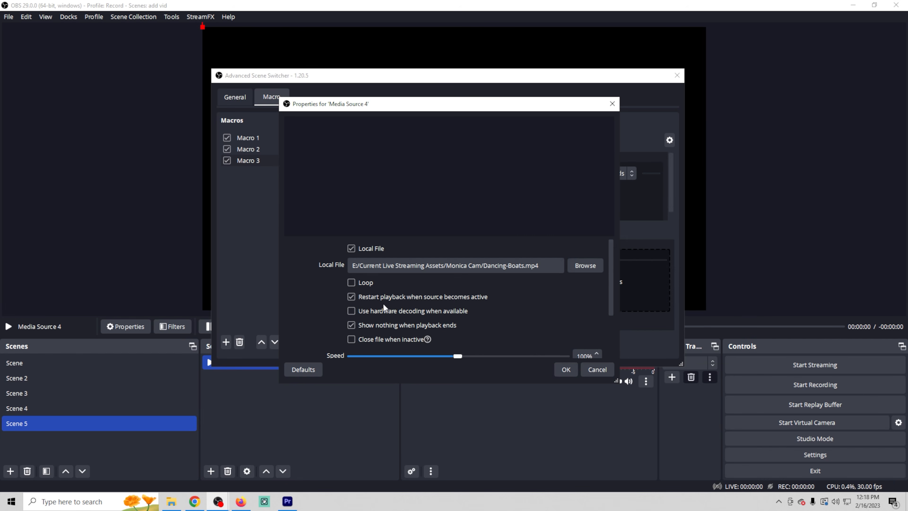
{"action": "left_click", "coordinate": [566, 370]}
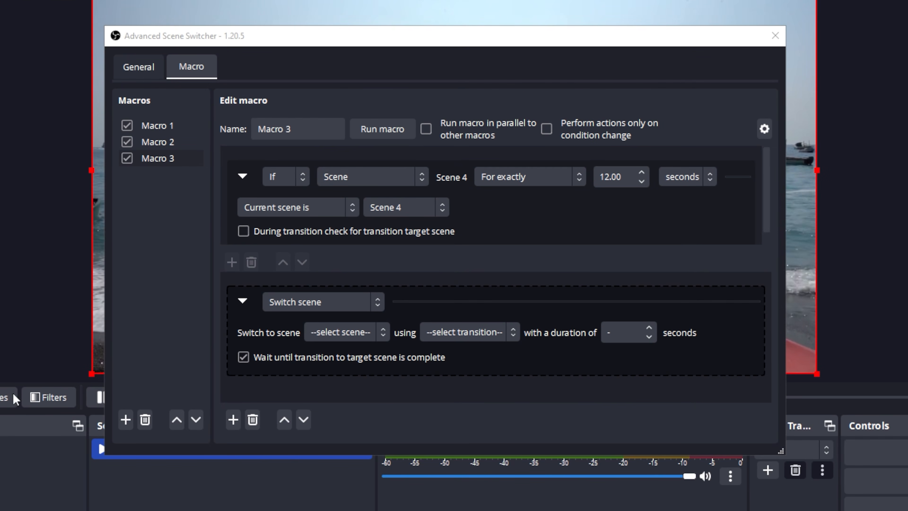
Set Macro 3's action to switch to Scene 5 using the Cut transition, and review the chain of macros
{"action": "left_click", "coordinate": [383, 334]}
{"action": "scroll", "coordinate": [327, 417], "scroll_direction": "down", "scroll_amount": 1}
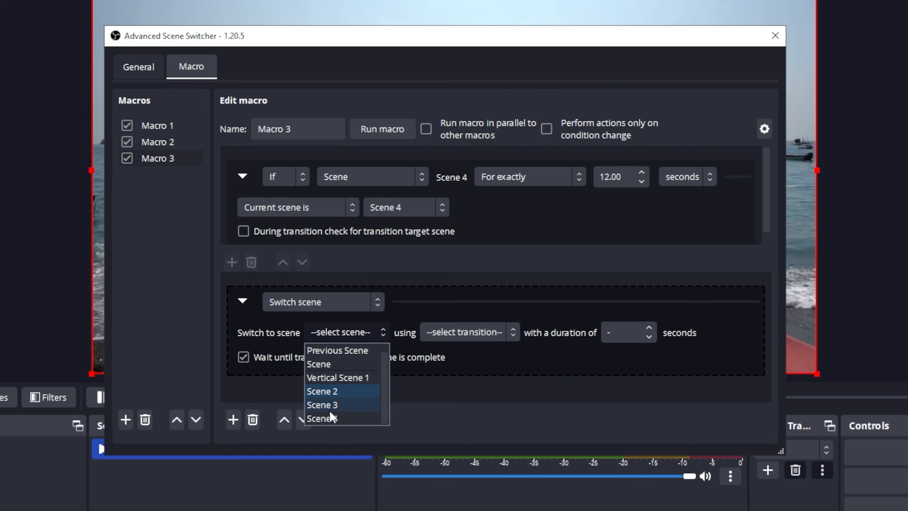
{"action": "scroll", "coordinate": [370, 354], "scroll_direction": "up", "scroll_amount": 1}
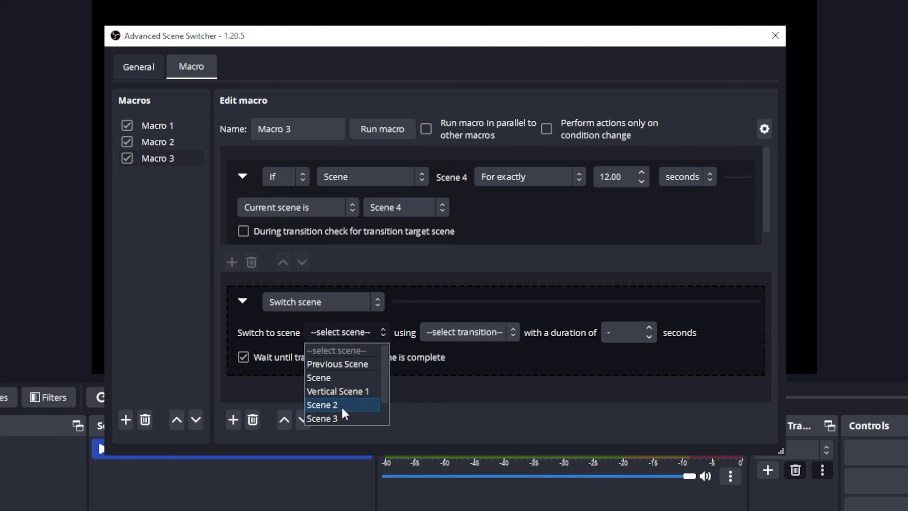
{"action": "scroll", "coordinate": [343, 408], "scroll_direction": "down", "scroll_amount": 2}
{"action": "left_click", "coordinate": [333, 419]}
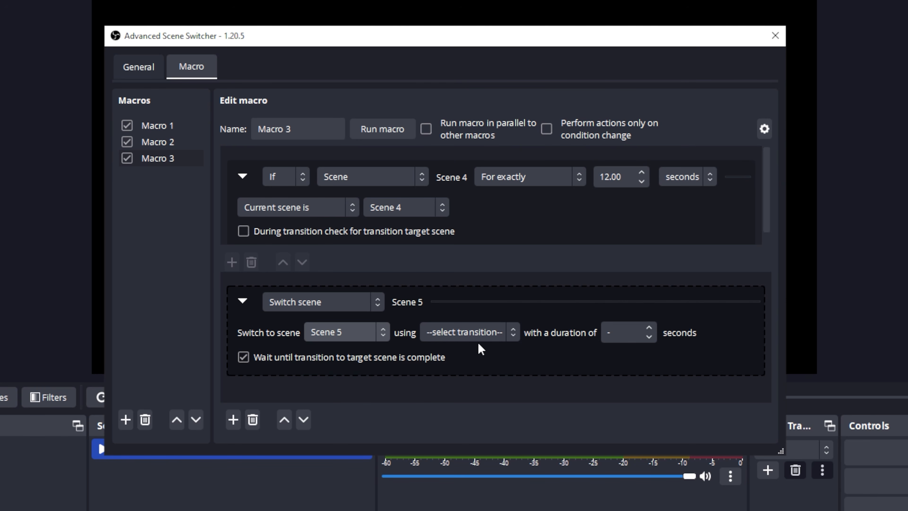
{"action": "left_click", "coordinate": [511, 337]}
{"action": "left_click", "coordinate": [461, 376]}
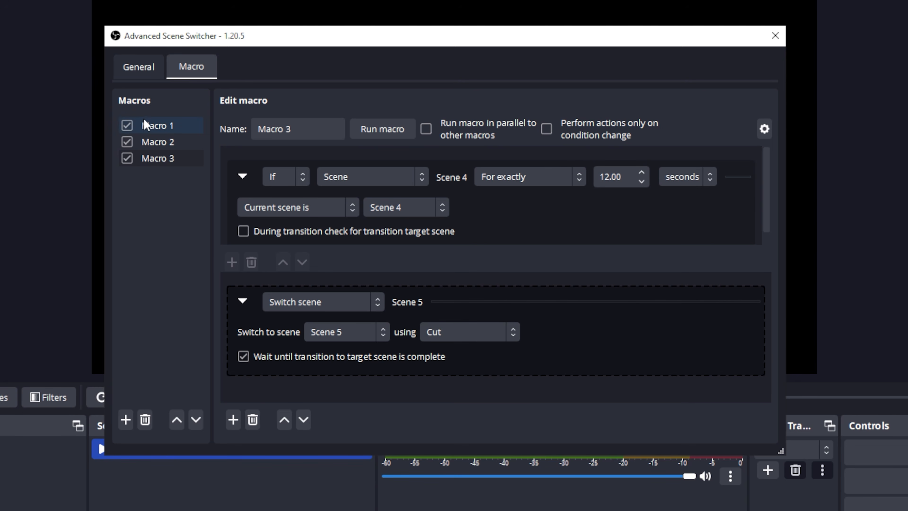
{"action": "left_click", "coordinate": [147, 127]}
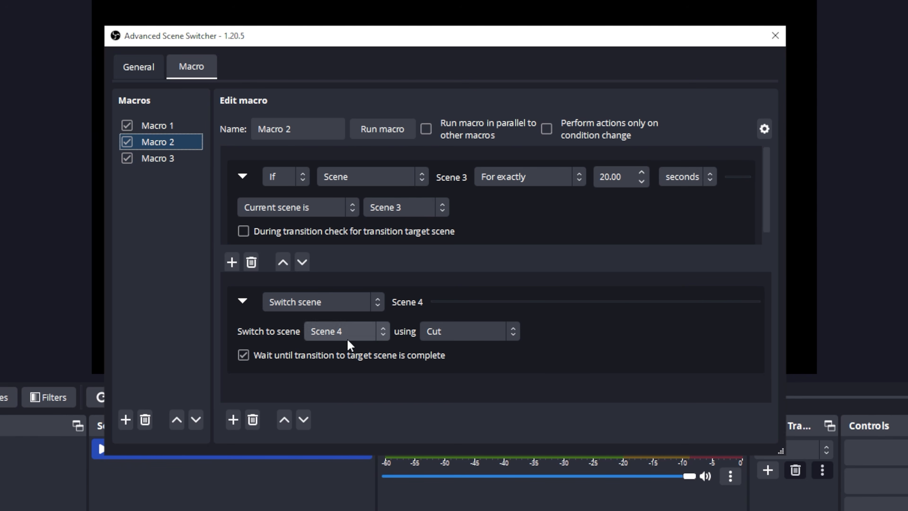
{"action": "left_click", "coordinate": [154, 165]}
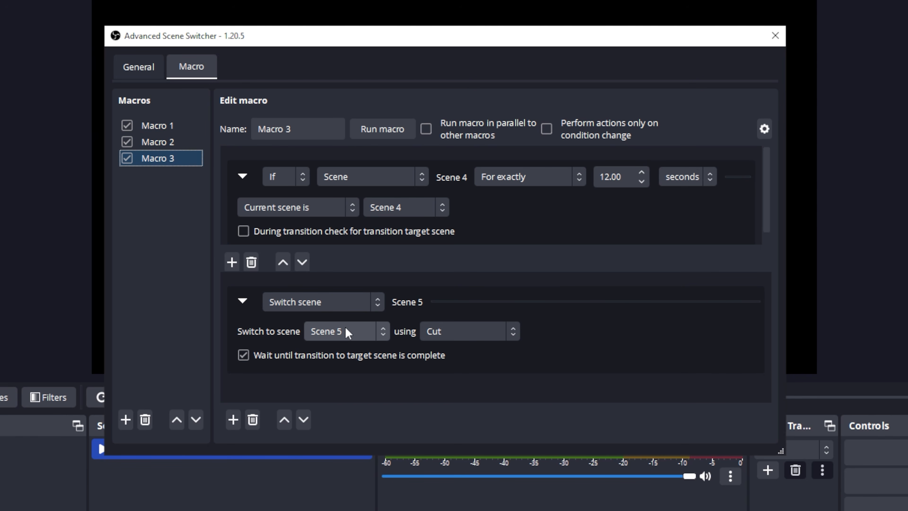
Make Scene 2 the active scene, start the Advanced Scene Switcher, and close its window
{"action": "left_click", "coordinate": [139, 68]}
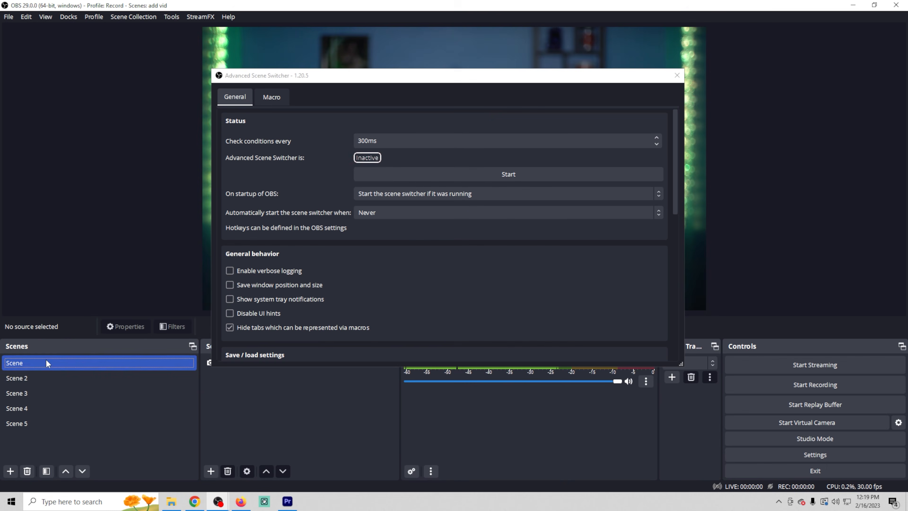
{"action": "left_click", "coordinate": [42, 378]}
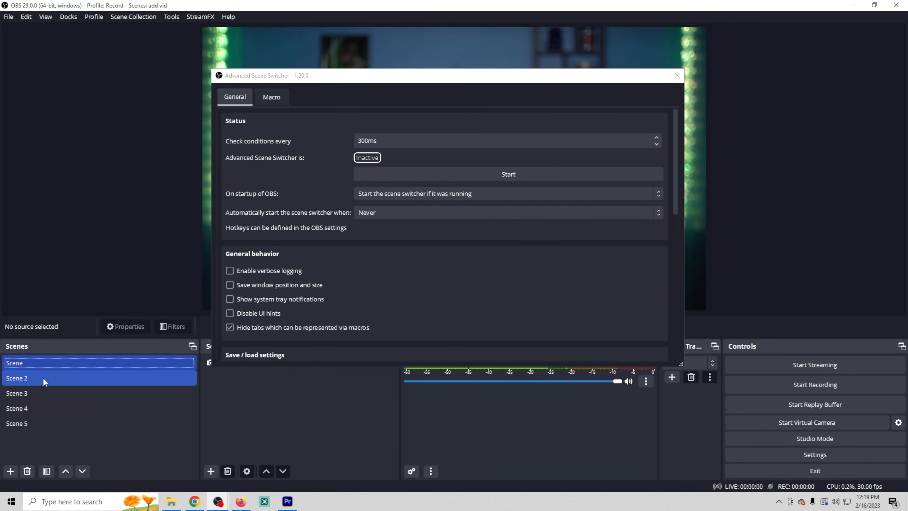
{"action": "left_click", "coordinate": [518, 170]}
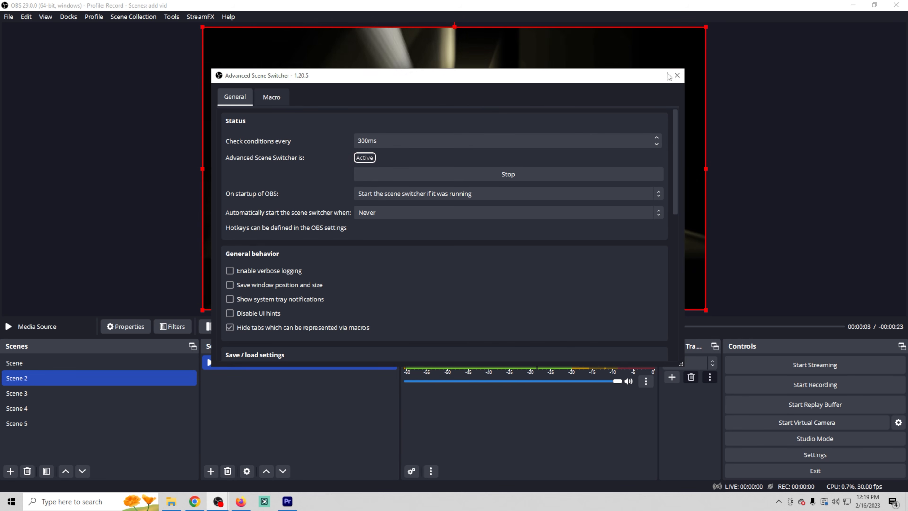
{"action": "left_click", "coordinate": [677, 76]}
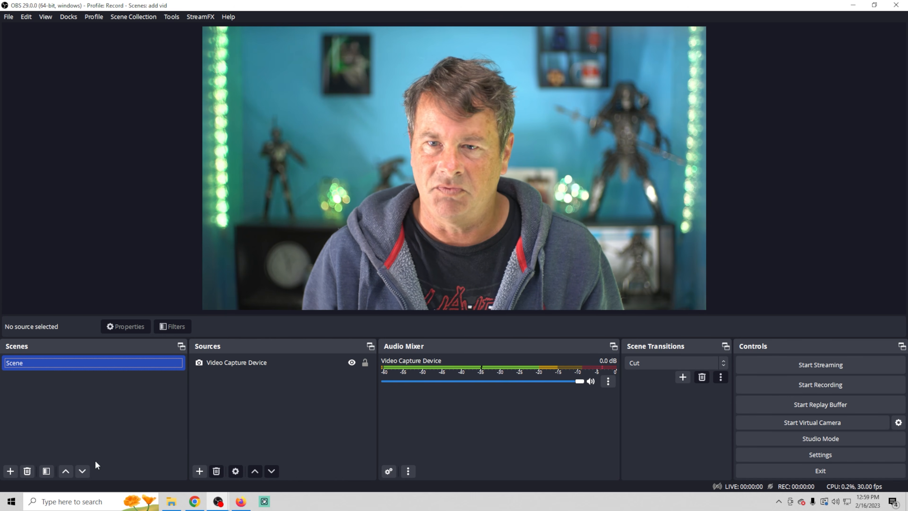
Add Scene 2 with a new Video Capture Device source that uses the Cam Link Pro HDMI-2 device
{"action": "left_click", "coordinate": [10, 471]}
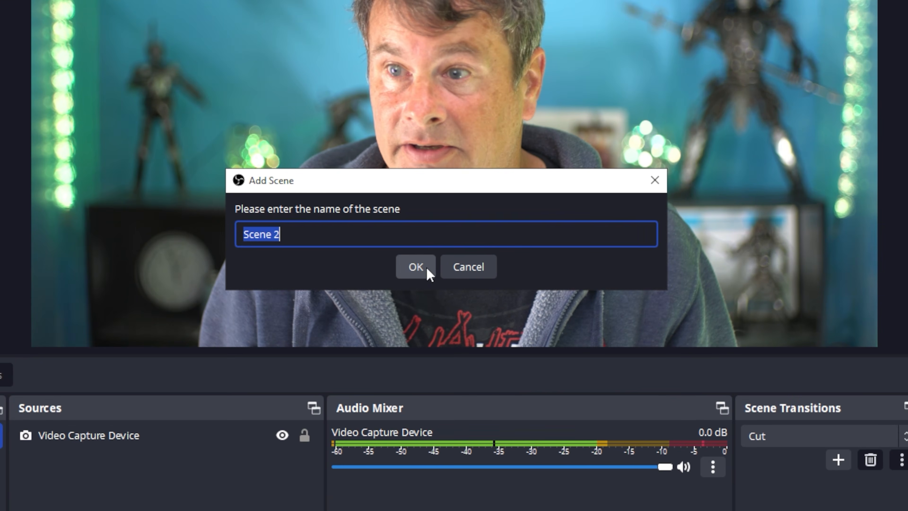
{"action": "left_click", "coordinate": [425, 269]}
{"action": "left_click", "coordinate": [199, 471]}
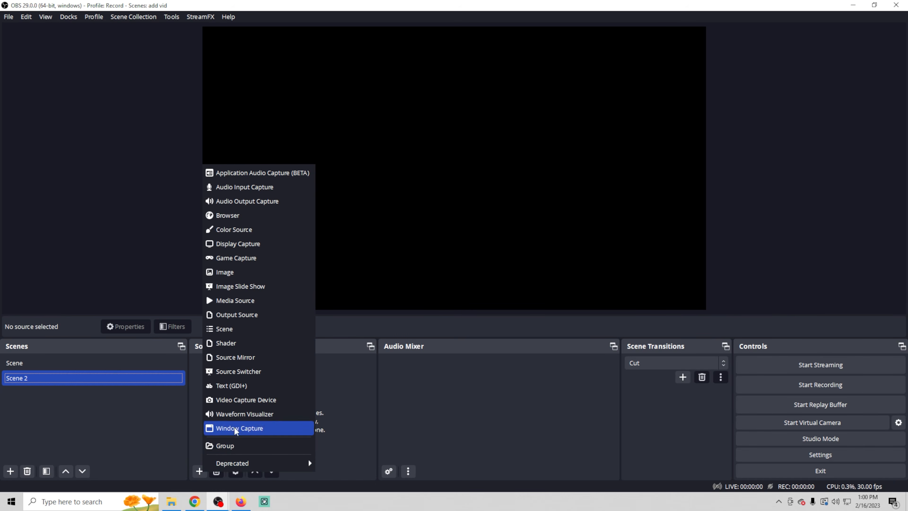
{"action": "left_click", "coordinate": [163, 376]}
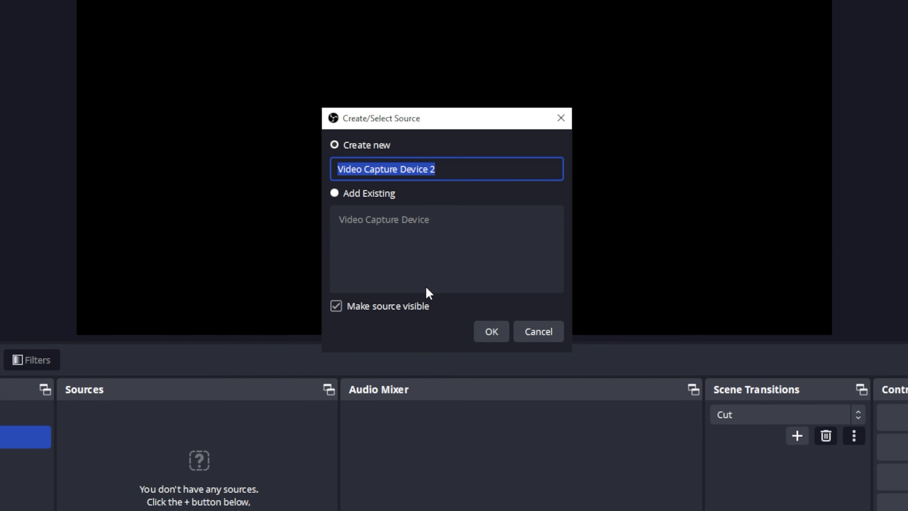
{"action": "left_click", "coordinate": [492, 331]}
{"action": "left_click", "coordinate": [507, 246]}
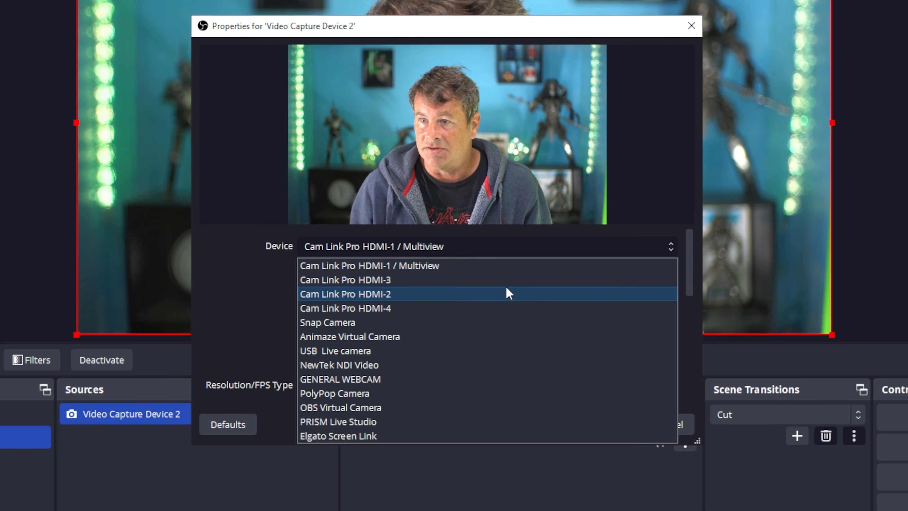
{"action": "left_click", "coordinate": [506, 287]}
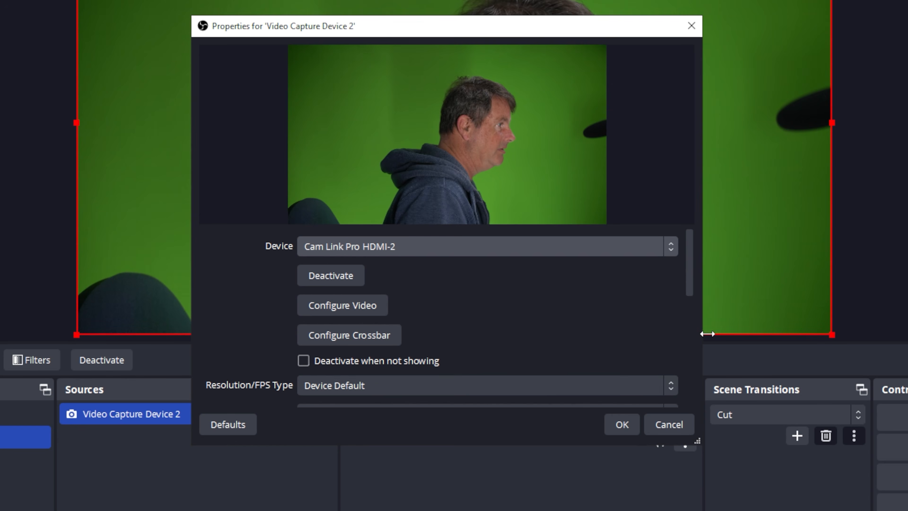
Enable a custom audio device for the new camera source, choose Cam Link Pro Audio-1, and accept its properties
{"action": "left_click_drag", "start_coordinate": [690, 288], "coordinate": [691, 419]}
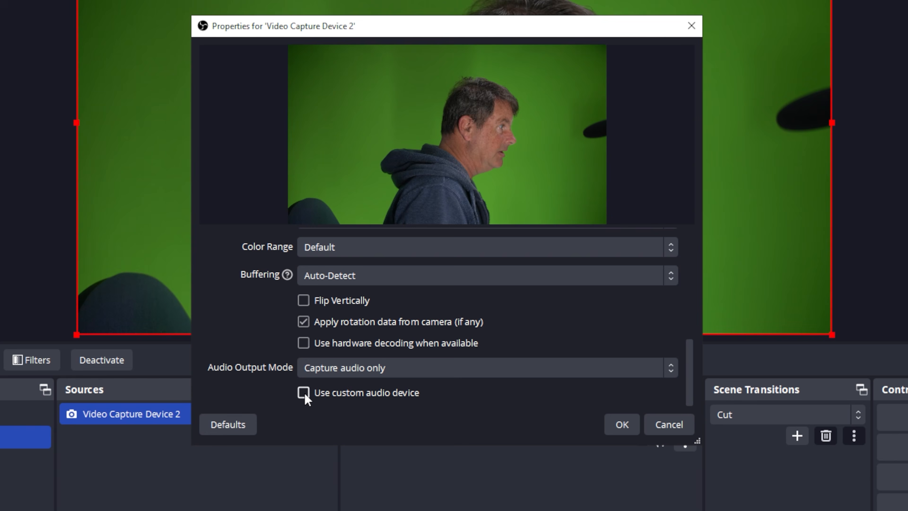
{"action": "scroll", "coordinate": [271, 338], "scroll_direction": "down", "scroll_amount": 1}
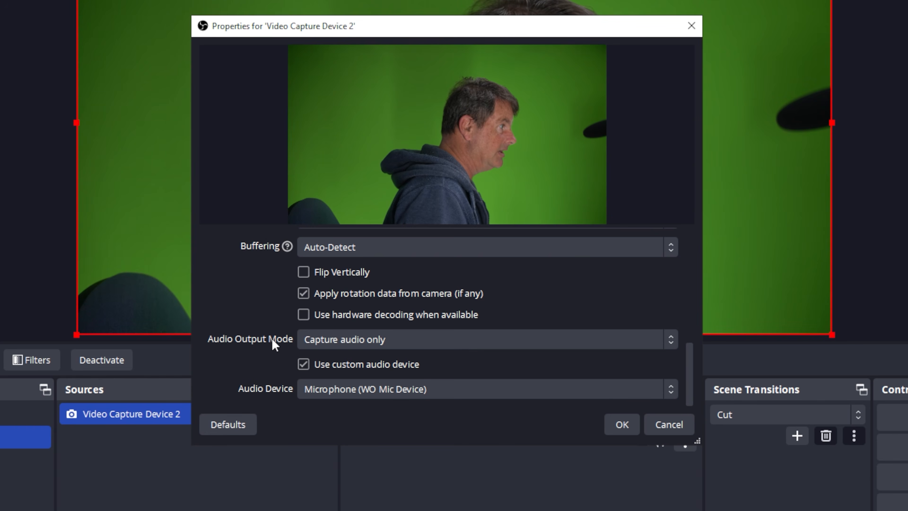
{"action": "left_click", "coordinate": [381, 390]}
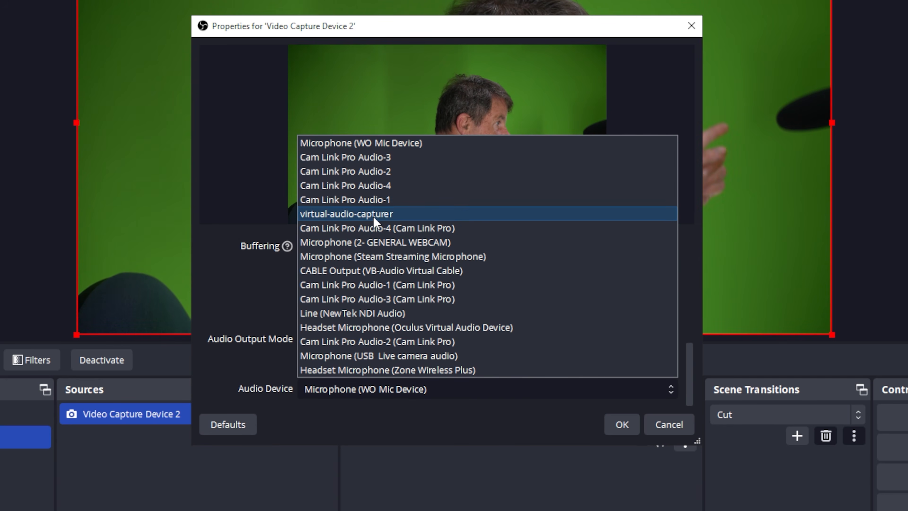
{"action": "left_click", "coordinate": [376, 200]}
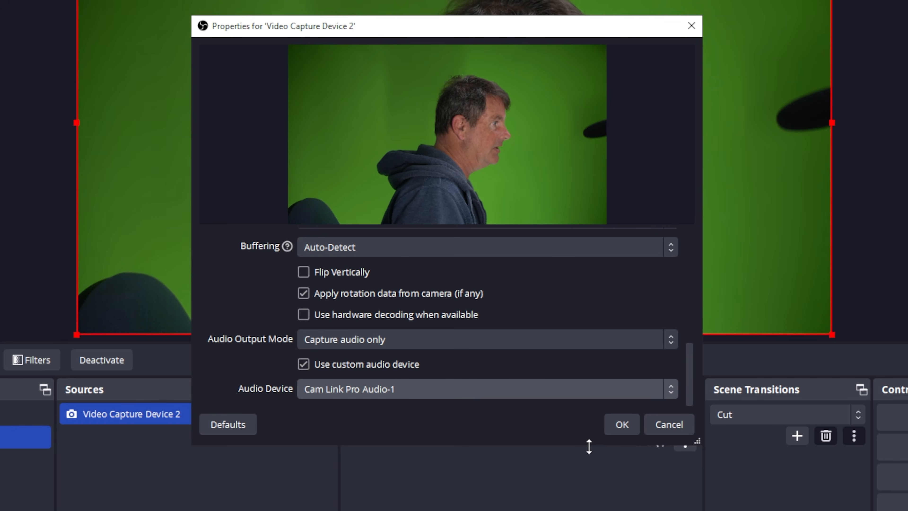
{"action": "left_click", "coordinate": [622, 425]}
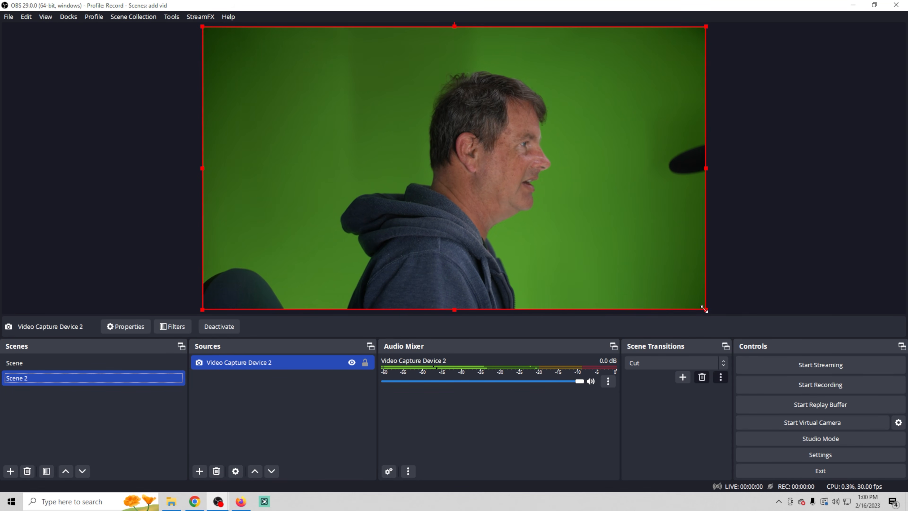
Add a Chroma Key effect filter with the green key color to Video Capture Device 2
{"action": "right_click", "coordinate": [247, 364]}
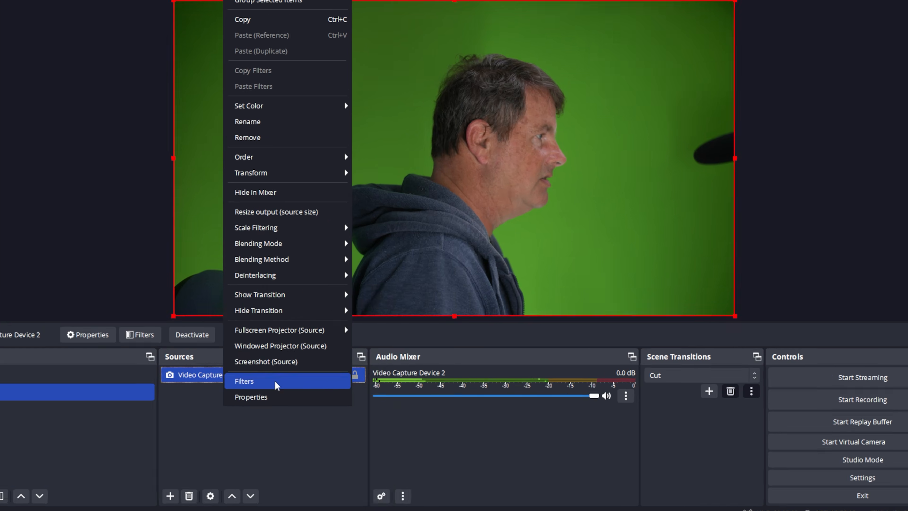
{"action": "left_click", "coordinate": [276, 382]}
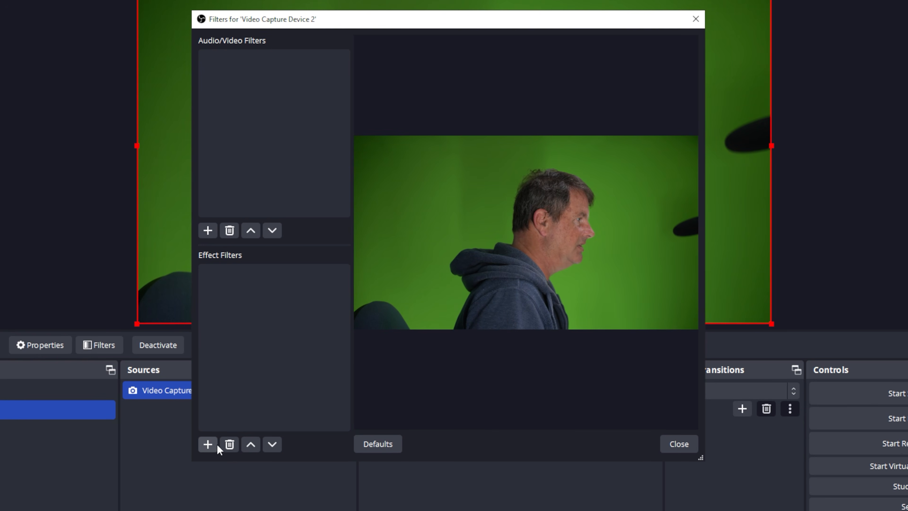
{"action": "left_click", "coordinate": [211, 445]}
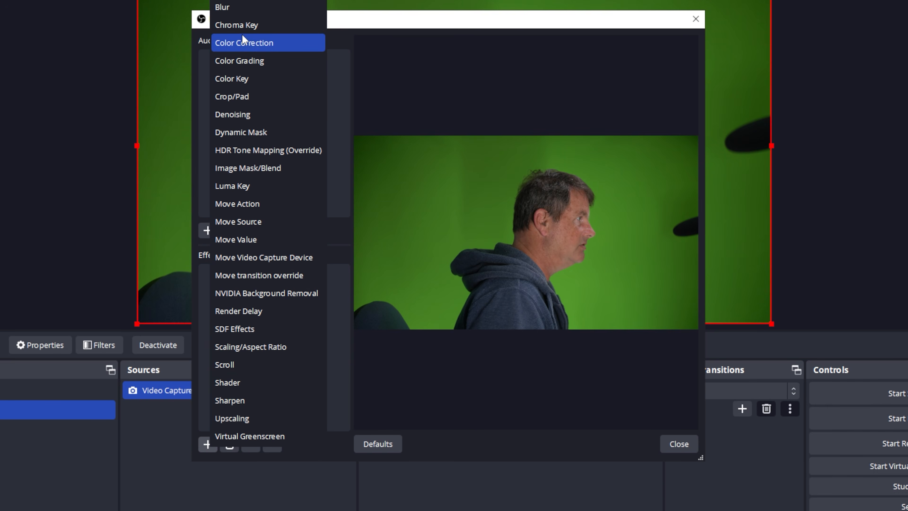
{"action": "left_click", "coordinate": [251, 24]}
{"action": "left_click", "coordinate": [429, 261]}
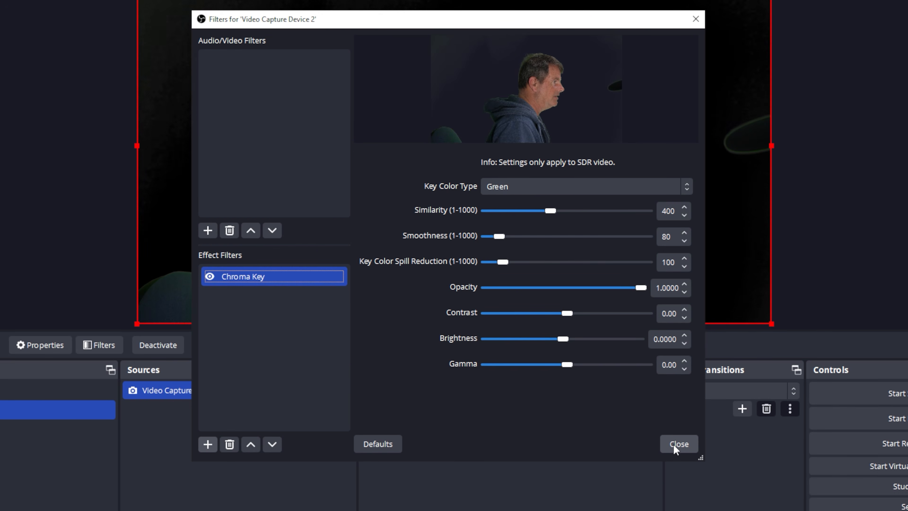
{"action": "left_click", "coordinate": [677, 445]}
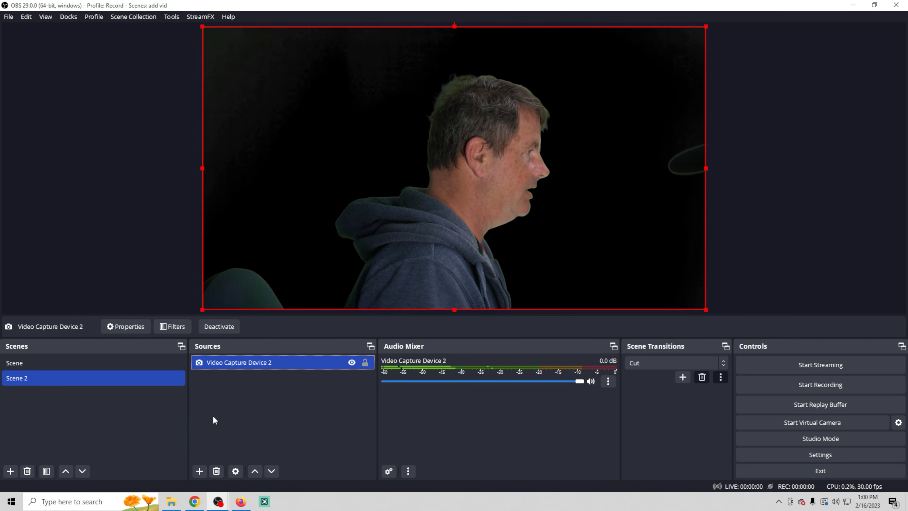
Add a new Image source to Scene 2 using Wall Seamless.png from the window folder in Current Live Streaming Assets
{"action": "left_click", "coordinate": [200, 471]}
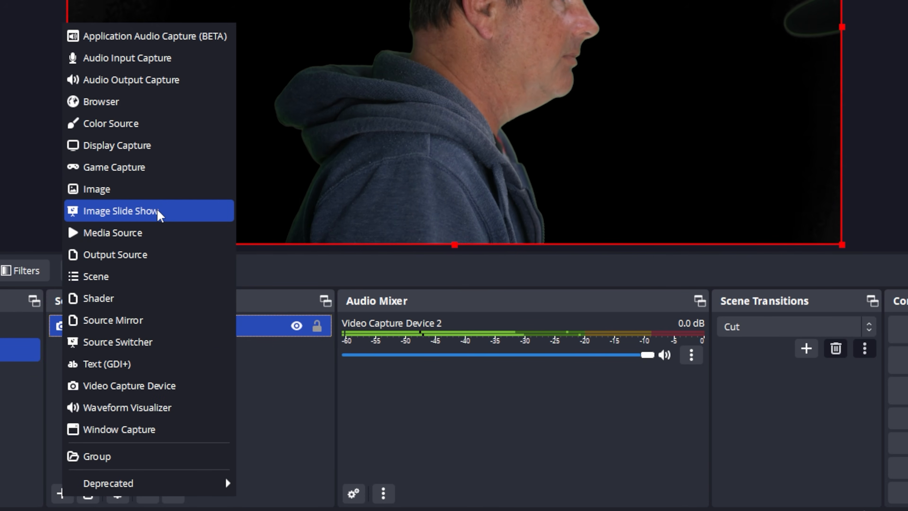
{"action": "left_click", "coordinate": [156, 185]}
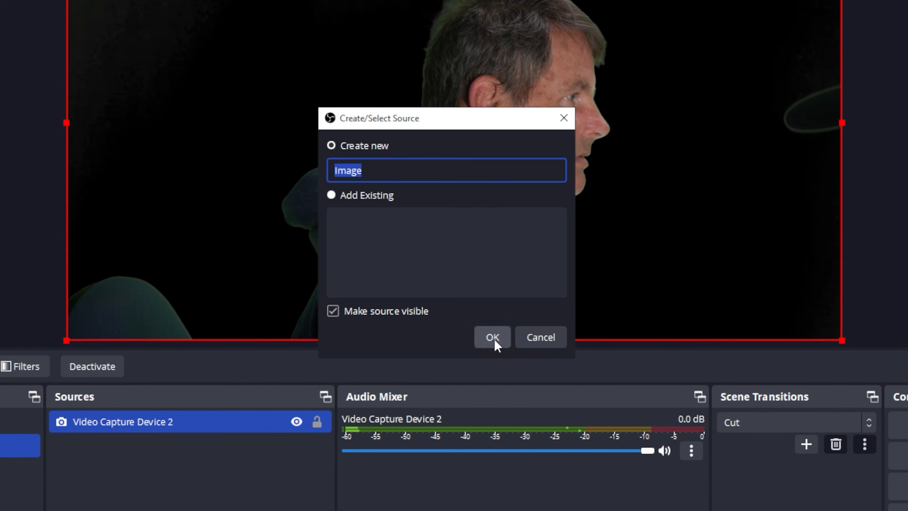
{"action": "left_click", "coordinate": [496, 342]}
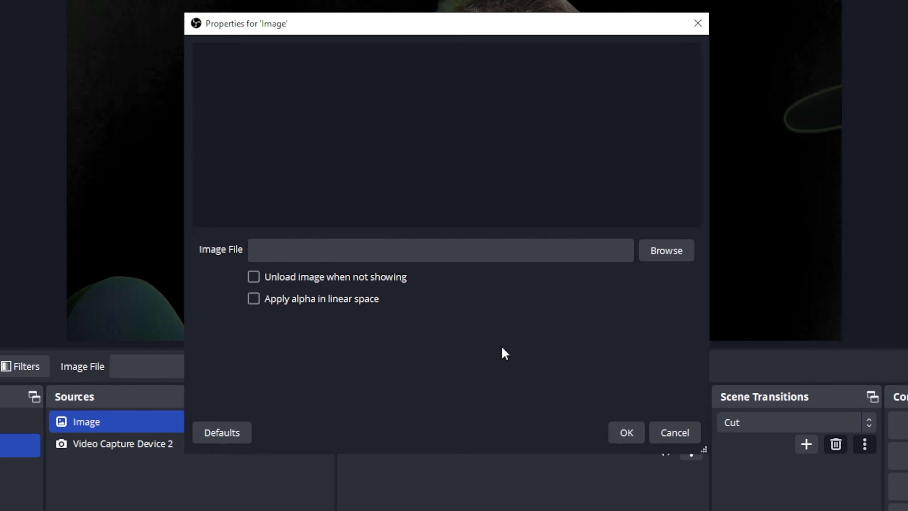
{"action": "left_click", "coordinate": [653, 255]}
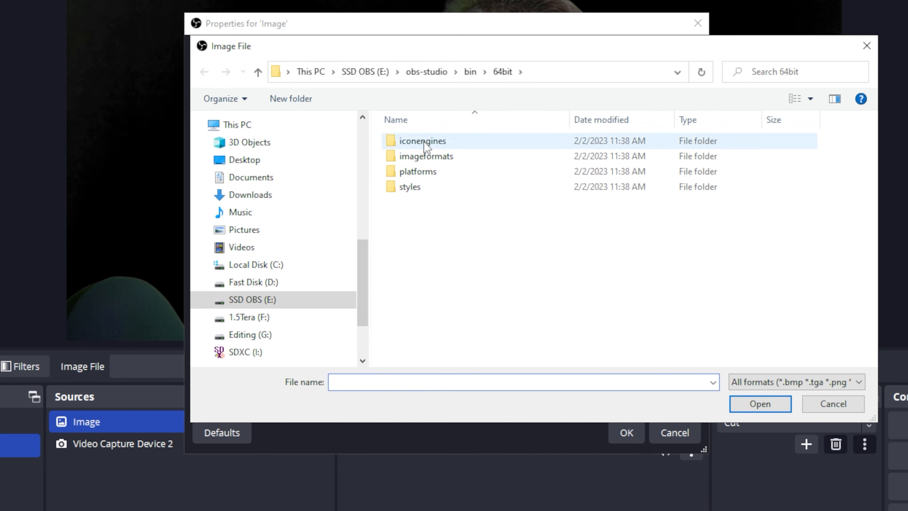
{"action": "left_click", "coordinate": [271, 300]}
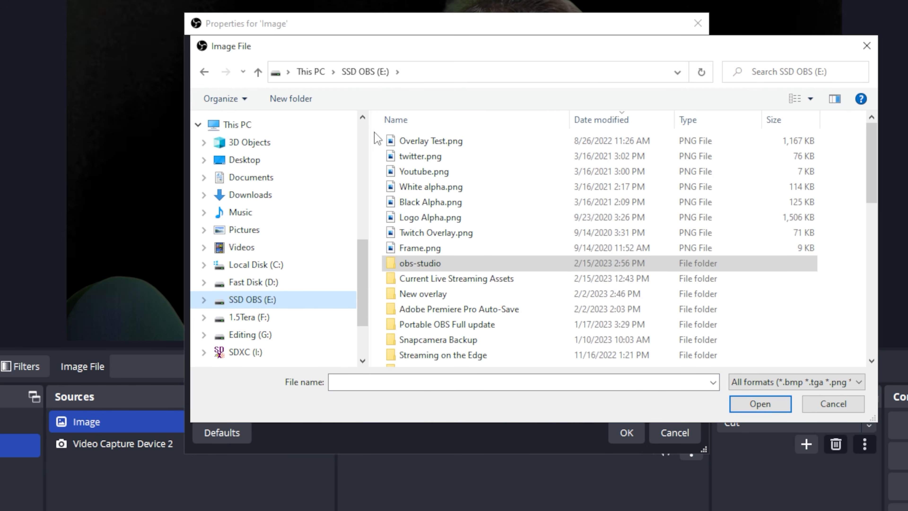
{"action": "double_click", "coordinate": [429, 278]}
{"action": "double_click", "coordinate": [809, 310]}
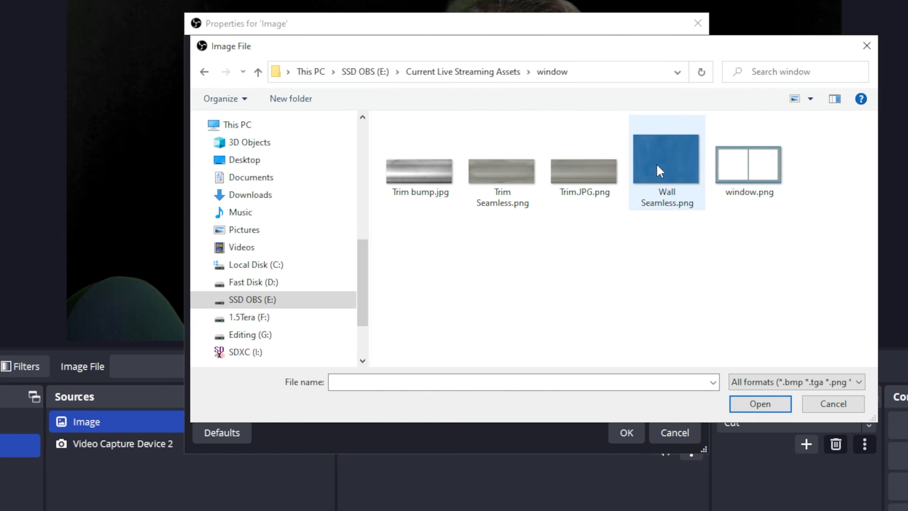
{"action": "left_click", "coordinate": [687, 166]}
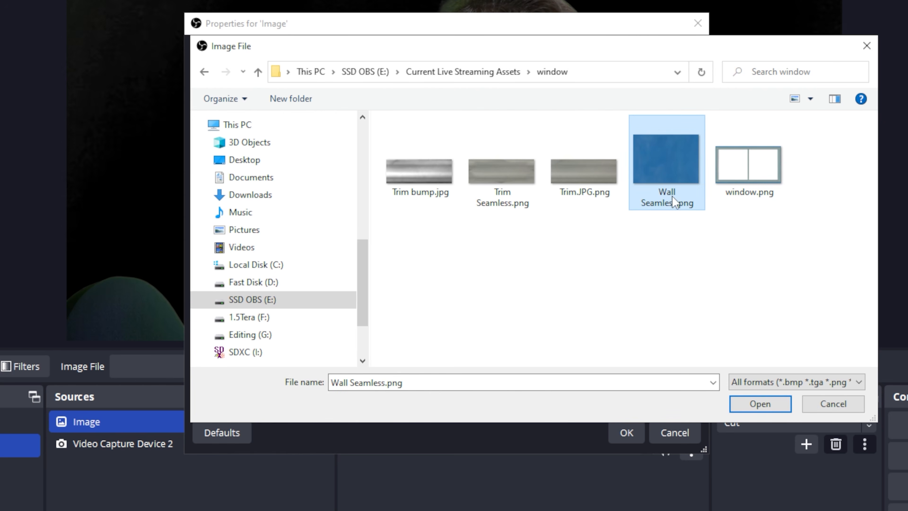
{"action": "left_click", "coordinate": [759, 404]}
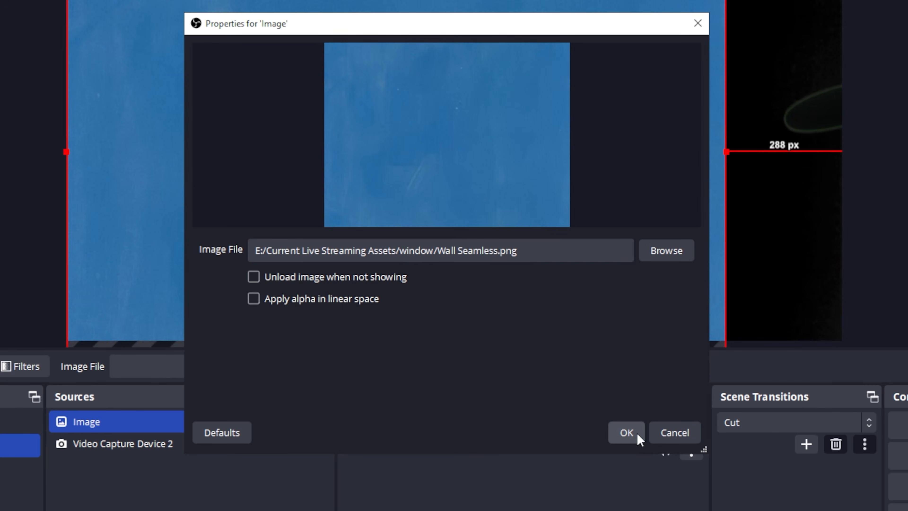
{"action": "left_click", "coordinate": [630, 436]}
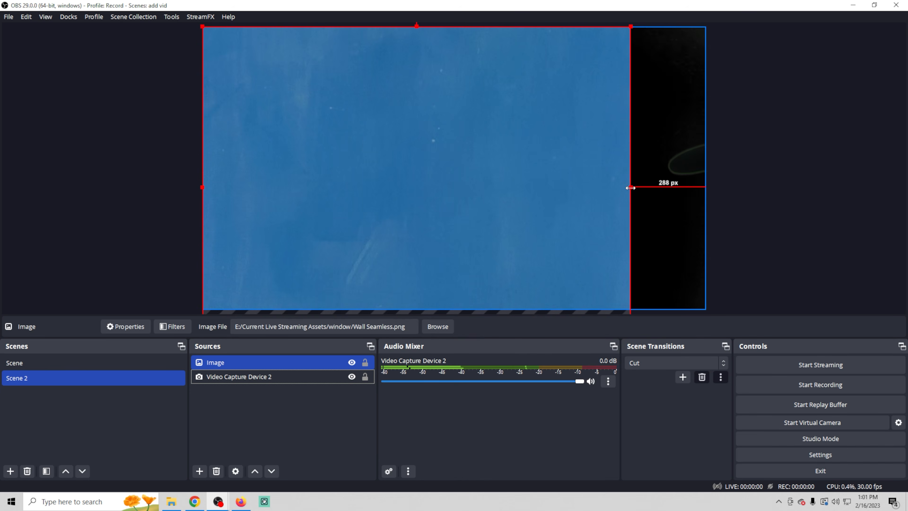
Stretch the wall image to the full canvas width and place it behind the camera source
{"action": "left_click_drag", "start_coordinate": [630, 187], "coordinate": [706, 199]}
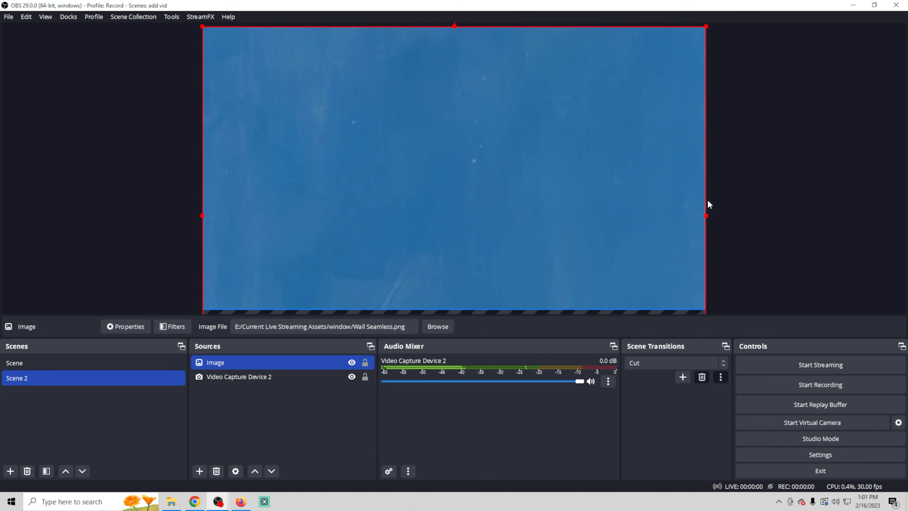
{"action": "left_click_drag", "start_coordinate": [260, 366], "coordinate": [262, 408]}
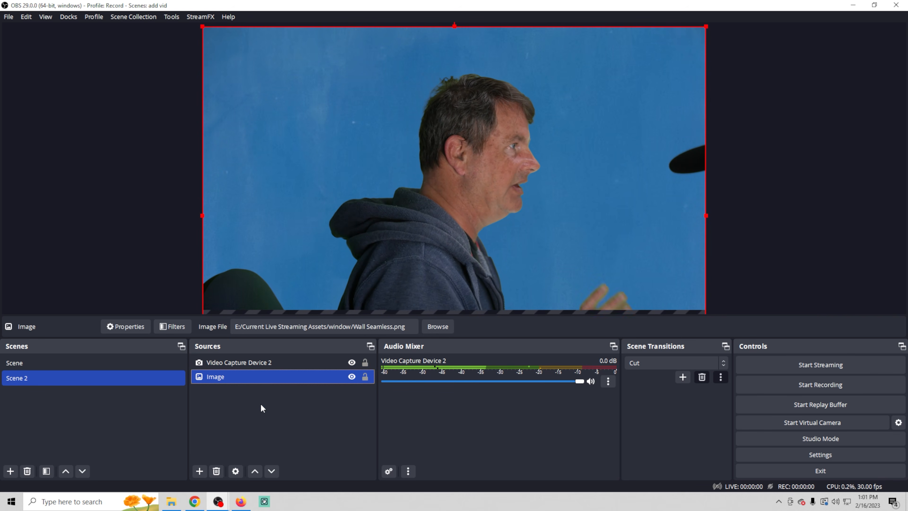
Add a second Image source to Scene 2 using window.png from the window folder
{"action": "left_click", "coordinate": [200, 471]}
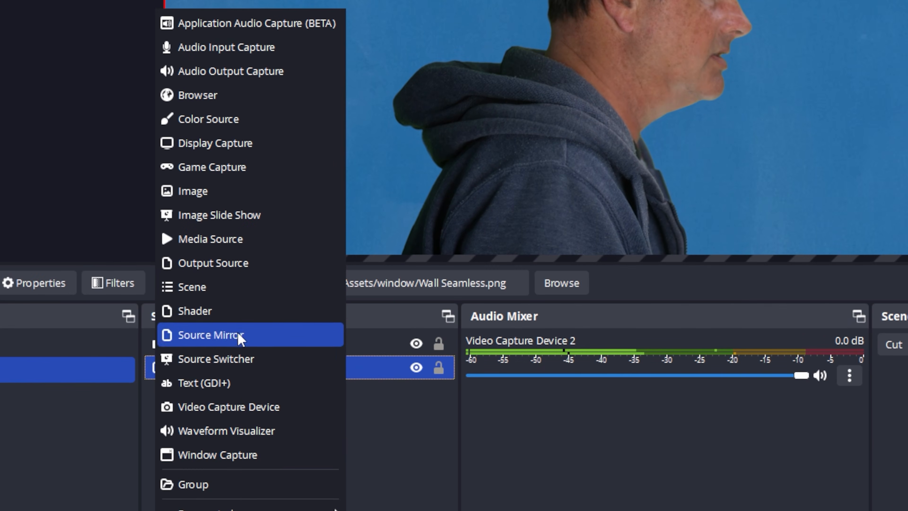
{"action": "left_click", "coordinate": [236, 196]}
{"action": "key", "text": "Return"}
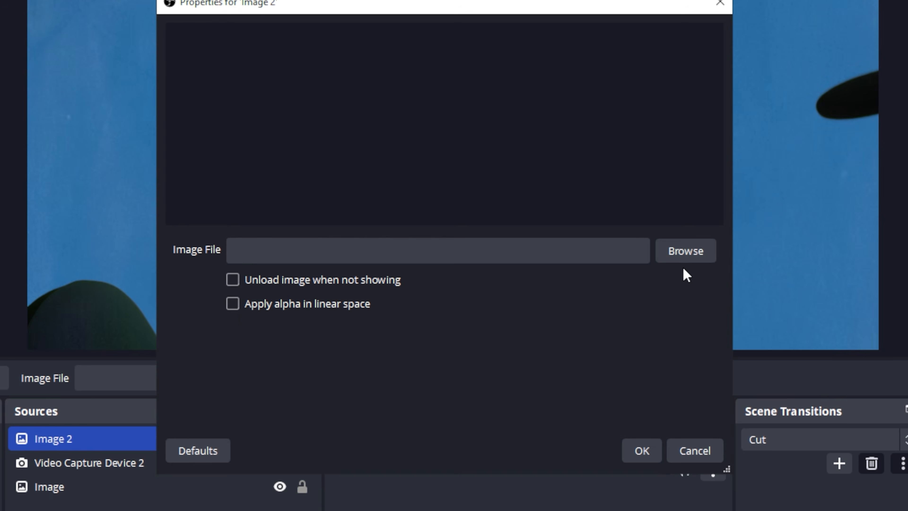
{"action": "left_click", "coordinate": [686, 252]}
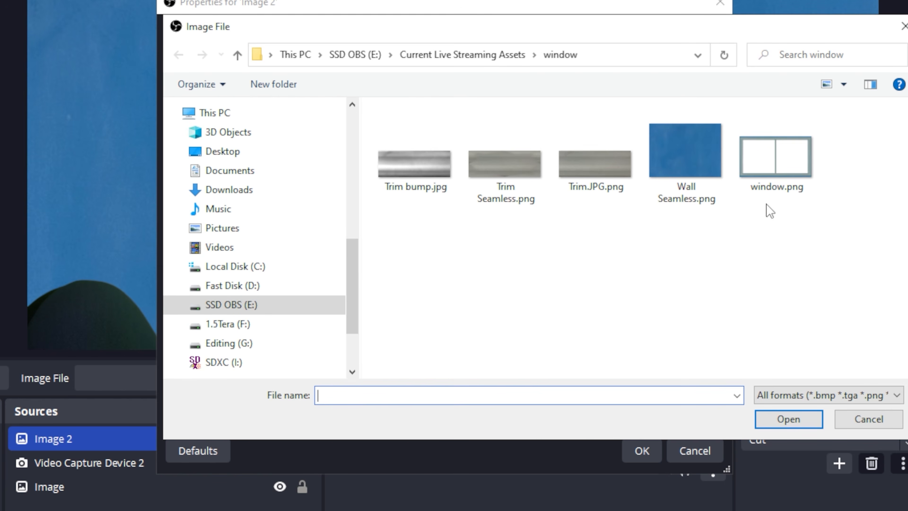
{"action": "left_click", "coordinate": [775, 157]}
{"action": "left_click", "coordinate": [791, 419]}
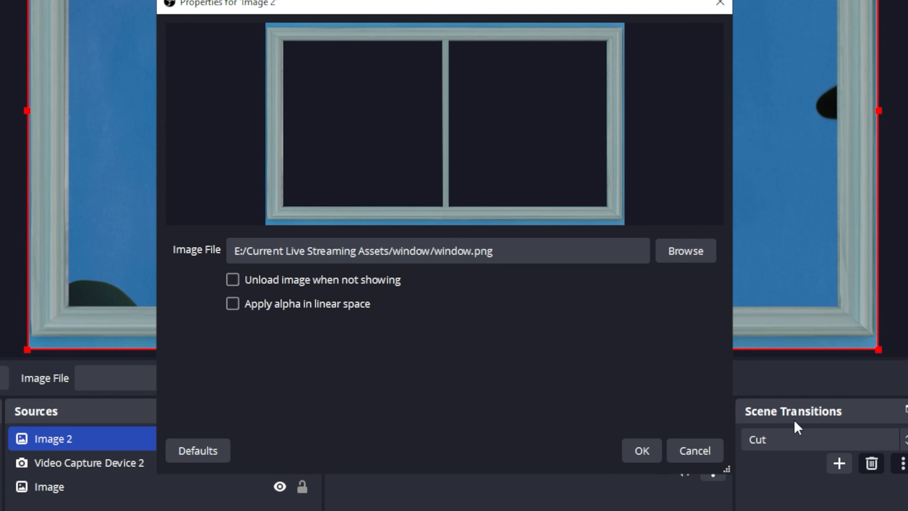
{"action": "left_click", "coordinate": [640, 452]}
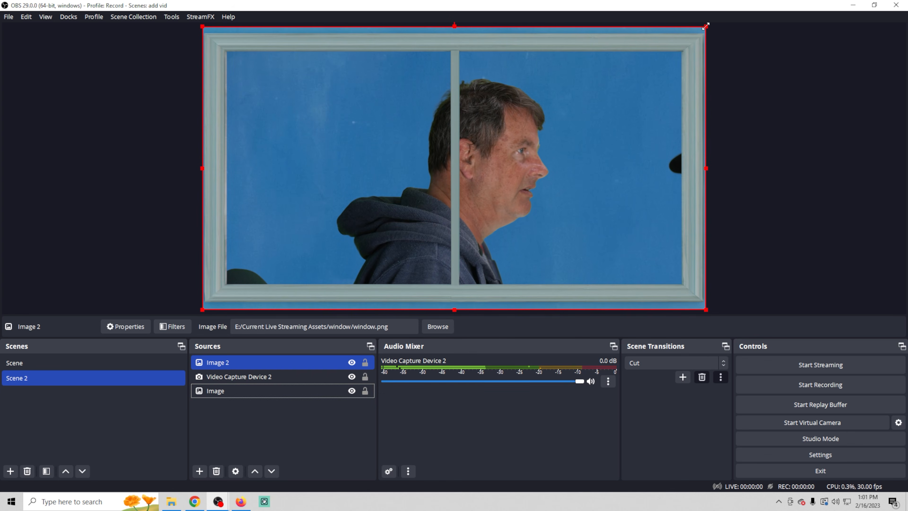
Shrink the window image, position it about 43 px below the canvas top and 246 px from its left edge, and layer it behind the camera
{"action": "left_click_drag", "start_coordinate": [706, 26], "coordinate": [572, 101]}
{"action": "left_click_drag", "start_coordinate": [455, 195], "coordinate": [519, 132]}
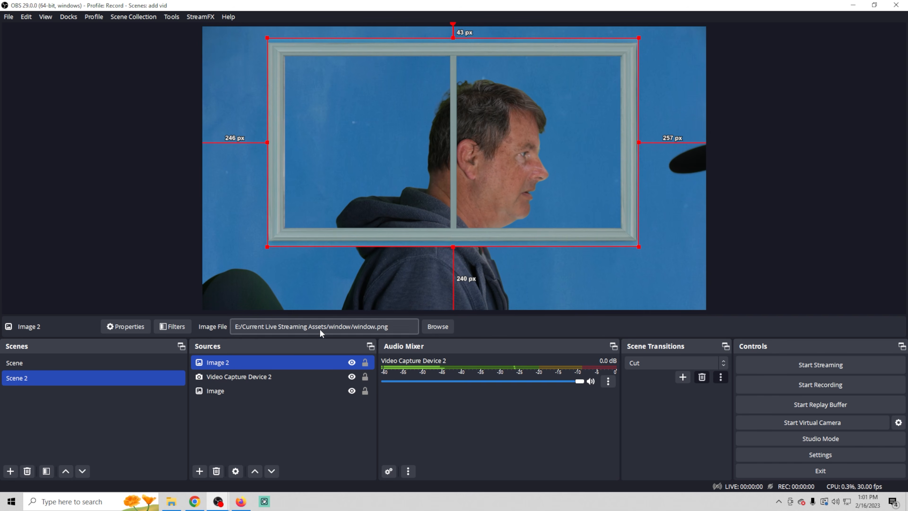
{"action": "left_click_drag", "start_coordinate": [302, 360], "coordinate": [303, 379]}
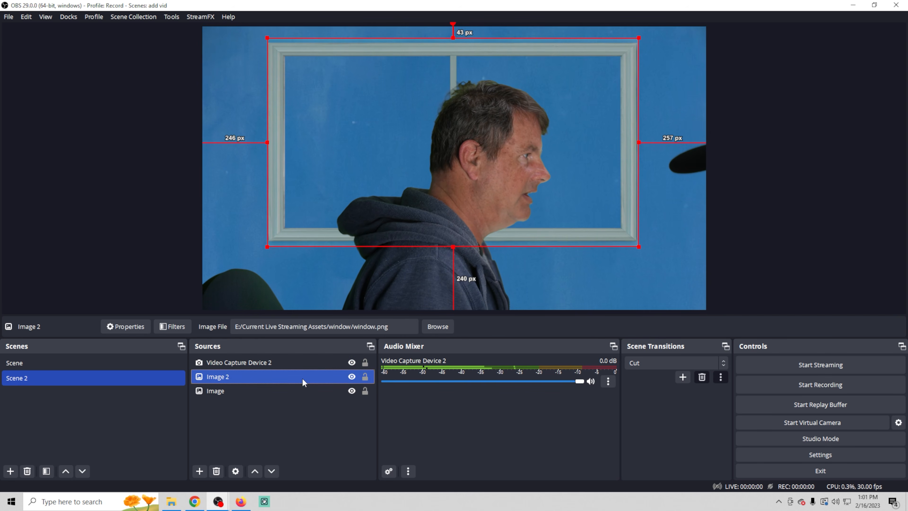
{"action": "left_click", "coordinate": [780, 247]}
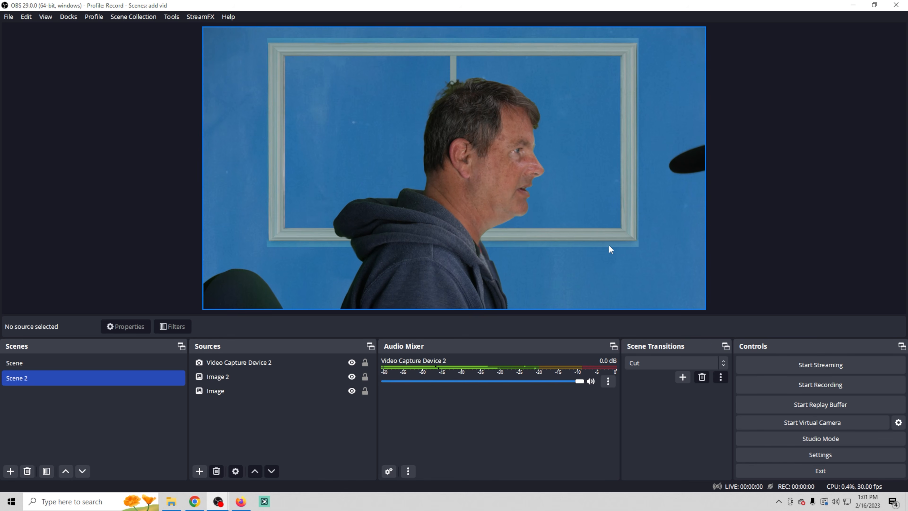
Add a Color Correction filter to the wall image source, keeping the default filter name
{"action": "left_click", "coordinate": [231, 391]}
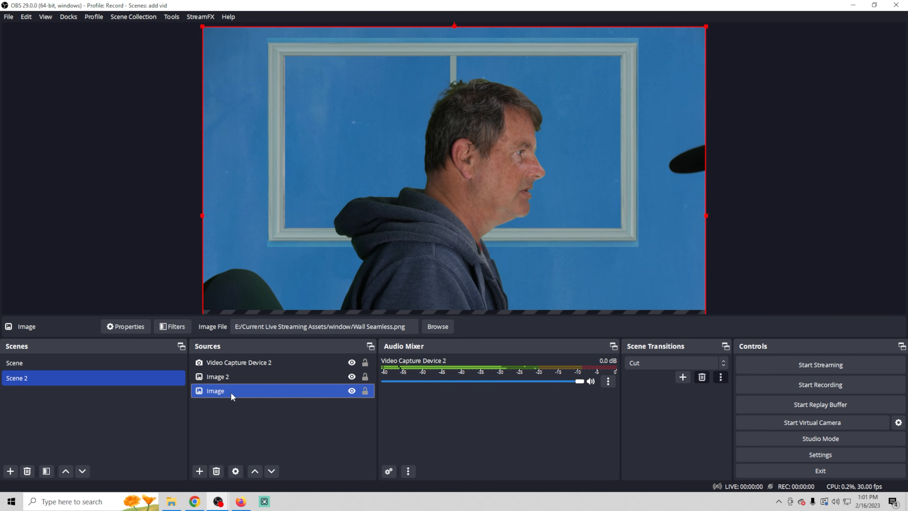
{"action": "right_click", "coordinate": [231, 391]}
{"action": "left_click", "coordinate": [250, 370]}
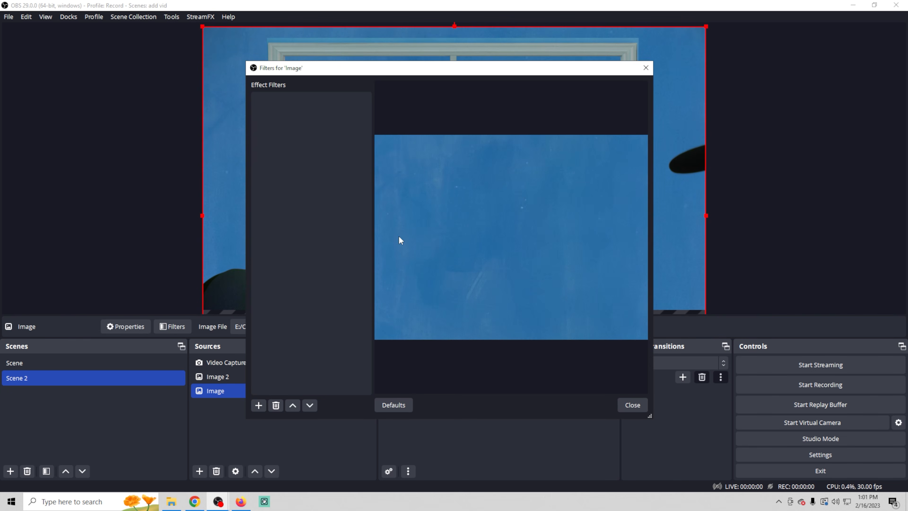
{"action": "left_click", "coordinate": [259, 405]}
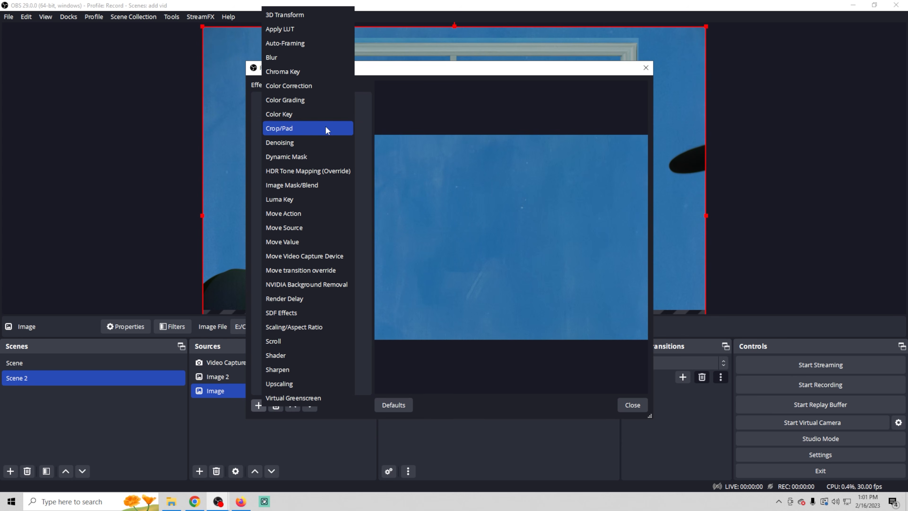
{"action": "left_click", "coordinate": [315, 88]}
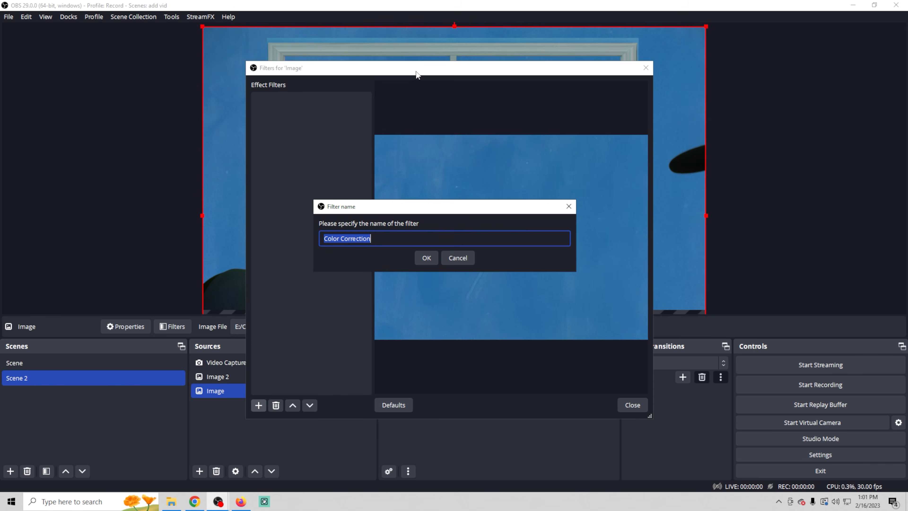
{"action": "left_click", "coordinate": [427, 258]}
{"action": "left_click_drag", "start_coordinate": [477, 73], "coordinate": [418, 296]}
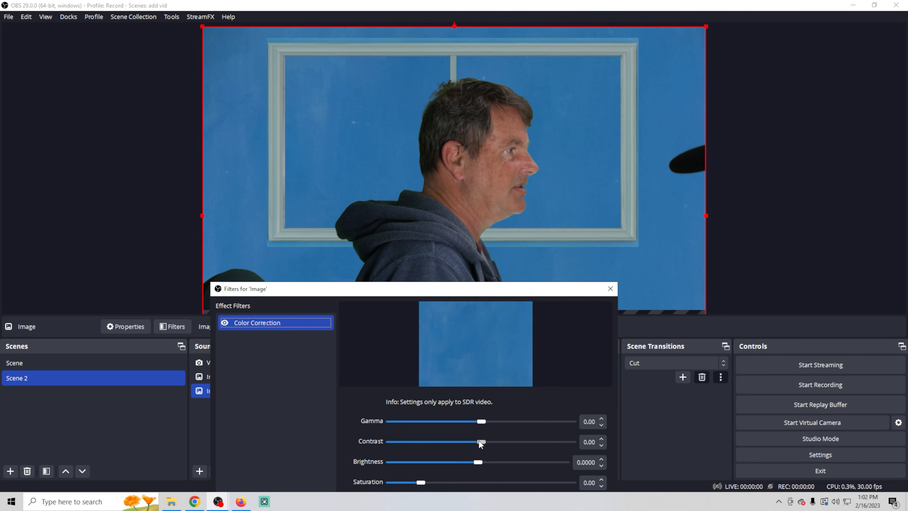
Set the wall image's Color Correction brightness to 0.0515 and gamma to 0.10
{"action": "left_click_drag", "start_coordinate": [473, 461], "coordinate": [478, 462]}
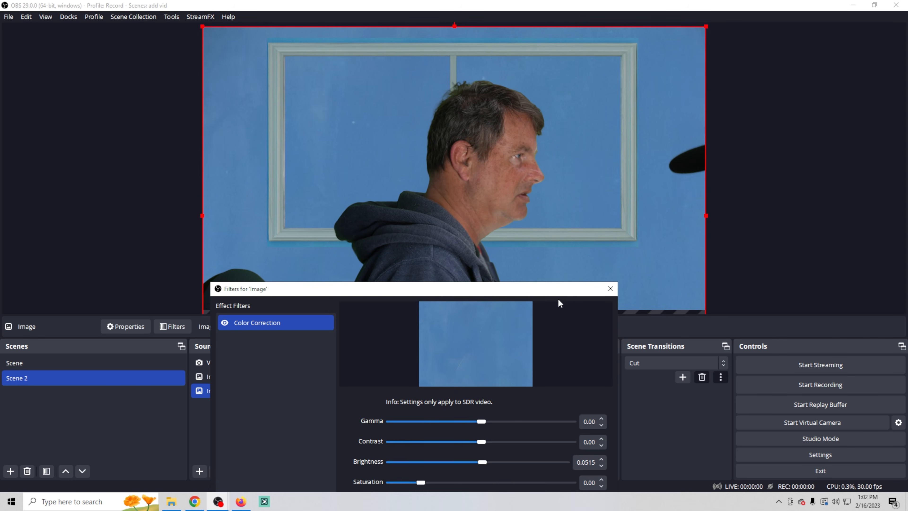
{"action": "left_click_drag", "start_coordinate": [559, 293], "coordinate": [556, 262]}
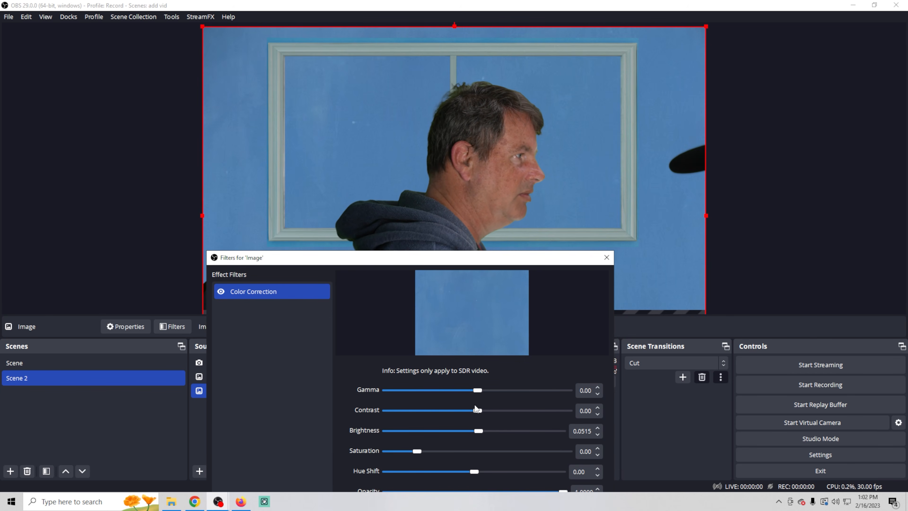
{"action": "left_click_drag", "start_coordinate": [476, 390], "coordinate": [475, 392]}
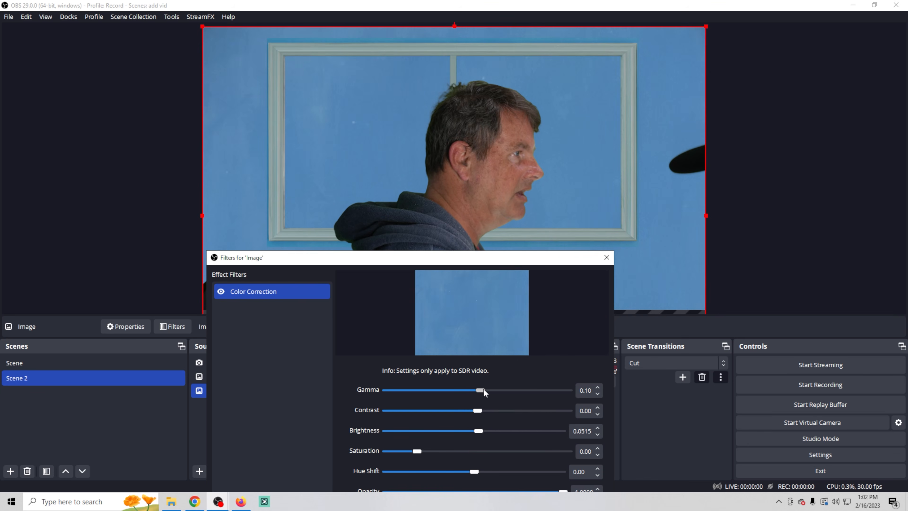
{"action": "left_click_drag", "start_coordinate": [551, 263], "coordinate": [785, 131]}
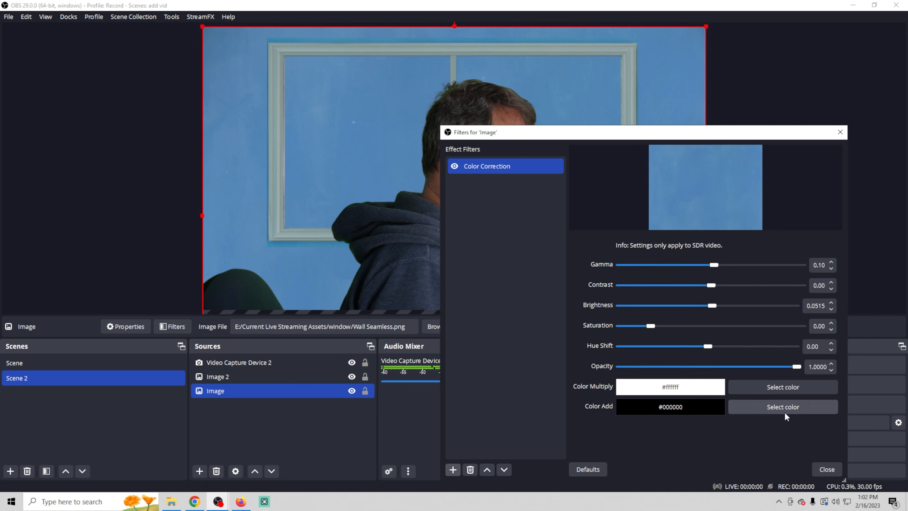
{"action": "left_click", "coordinate": [827, 469]}
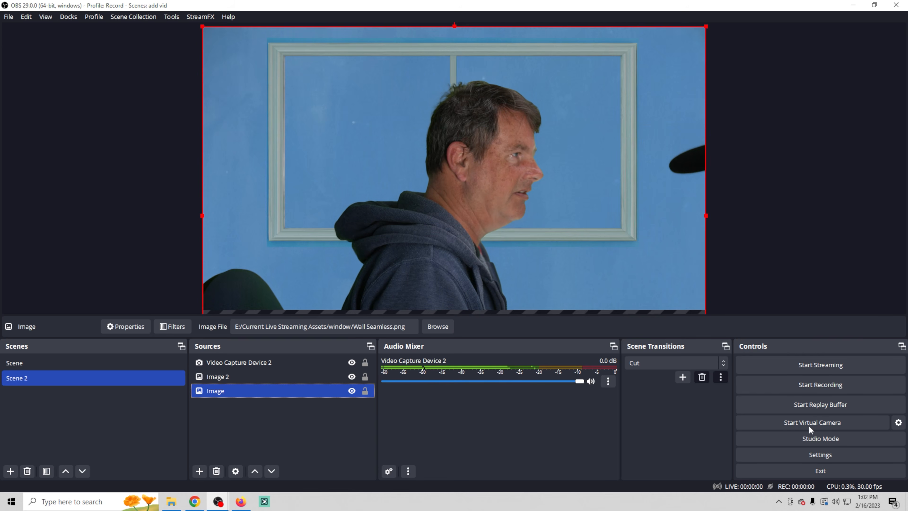
Enlarge the window image and position it about 172 px from the canvas's left edge, 219 px from the right and 240 px from the bottom
{"action": "left_click", "coordinate": [631, 120]}
{"action": "left_click", "coordinate": [290, 377], "text": "ctrl"}
{"action": "left_click", "coordinate": [290, 377]}
{"action": "left_click_drag", "start_coordinate": [638, 39], "coordinate": [669, 24]}
{"action": "left_click_drag", "start_coordinate": [280, 228], "coordinate": [261, 228]}
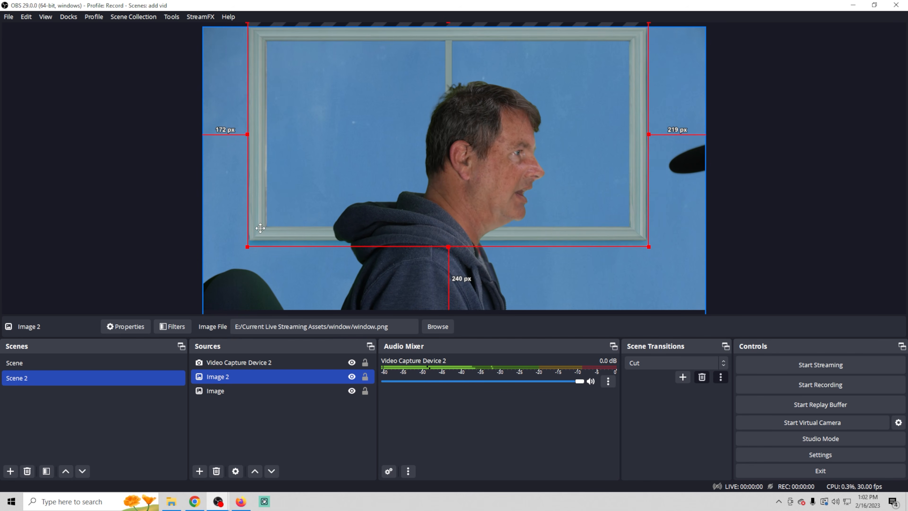
{"action": "left_click", "coordinate": [786, 228]}
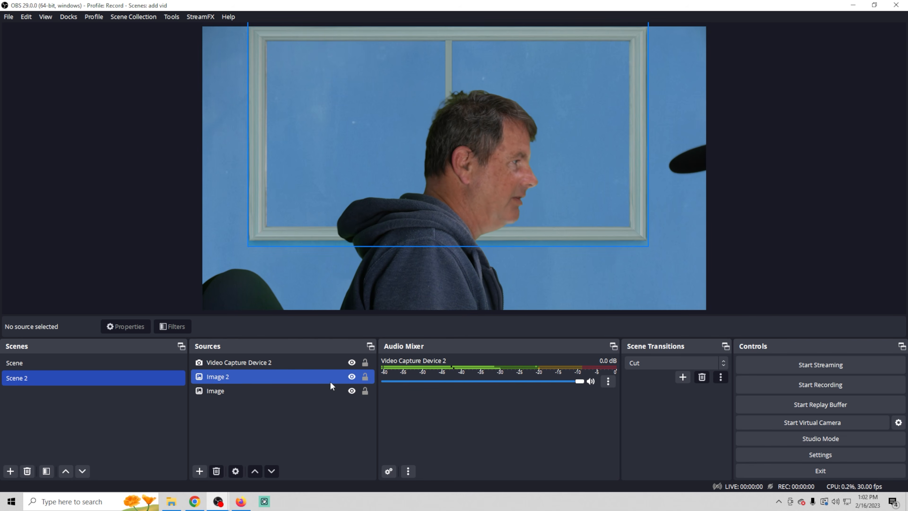
Create a new scene with the default name and add a Media Source named heli1 to it
{"action": "left_click", "coordinate": [10, 471]}
{"action": "left_click", "coordinate": [431, 262]}
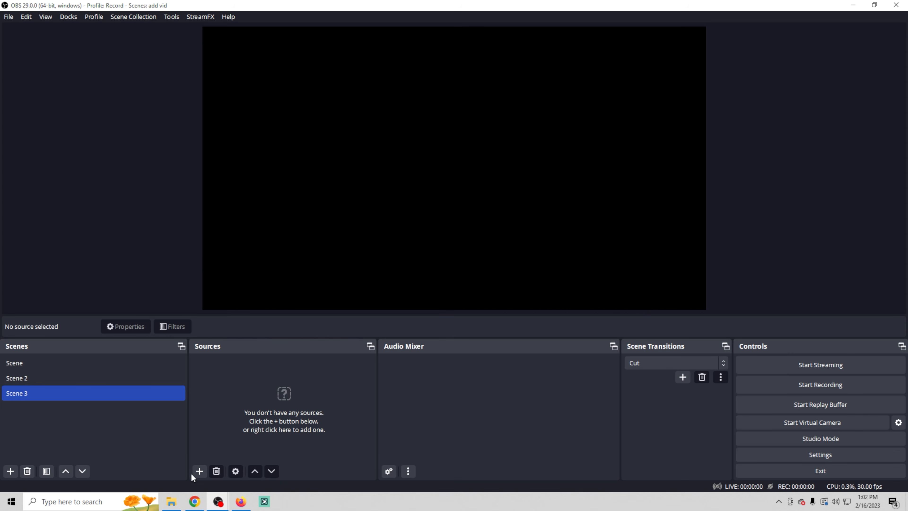
{"action": "left_click", "coordinate": [199, 471]}
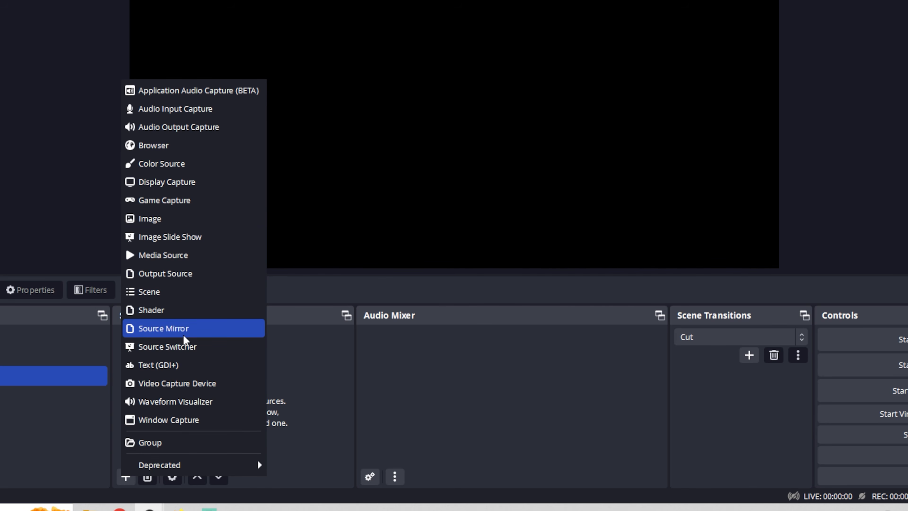
{"action": "left_click", "coordinate": [181, 253]}
{"action": "type", "text": "heli1"}
{"action": "left_click", "coordinate": [494, 266]}
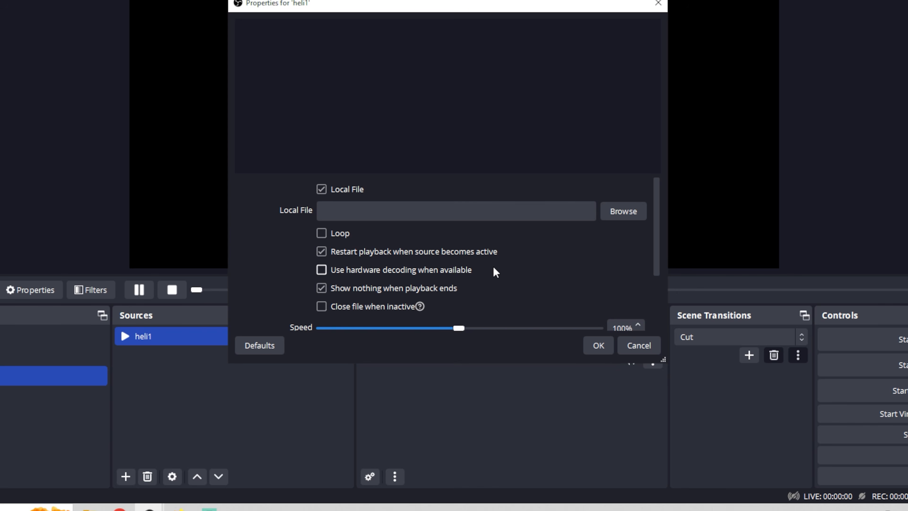
{"action": "left_click", "coordinate": [624, 211]}
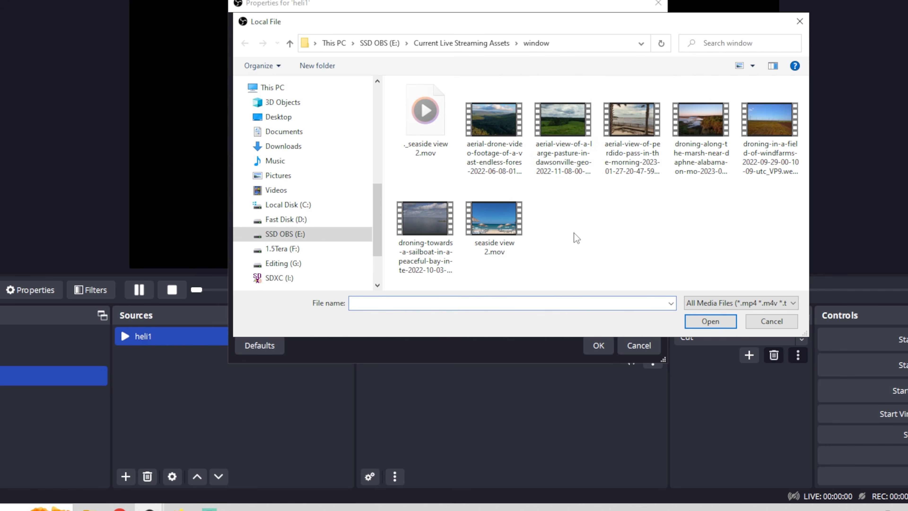
{"action": "left_click", "coordinate": [495, 122]}
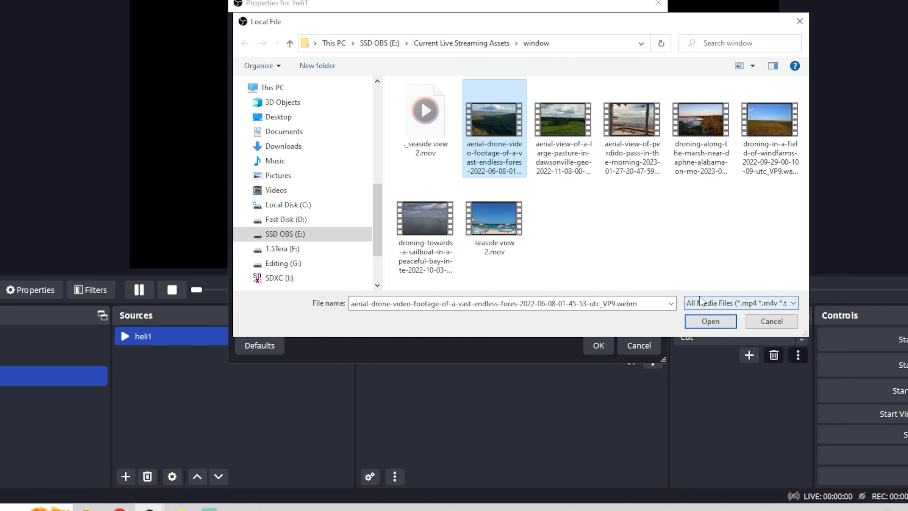
{"action": "left_click", "coordinate": [710, 322]}
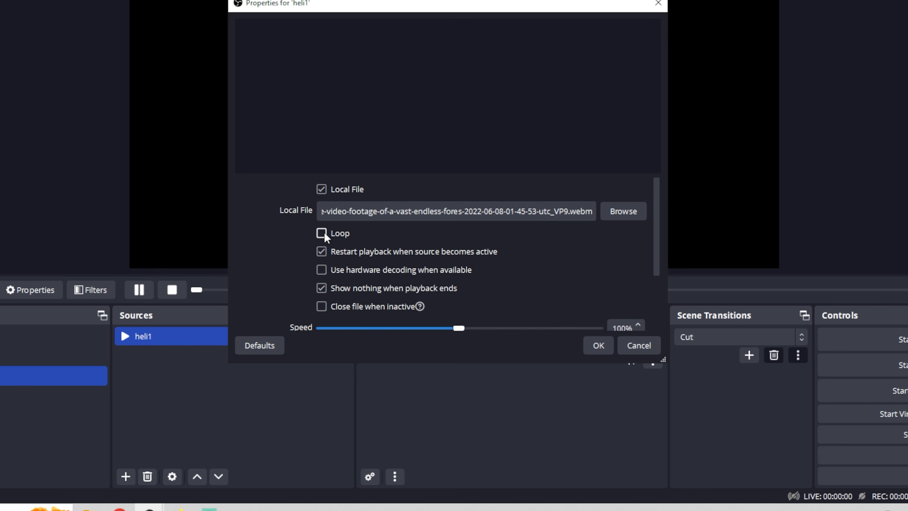
{"action": "left_click", "coordinate": [599, 346]}
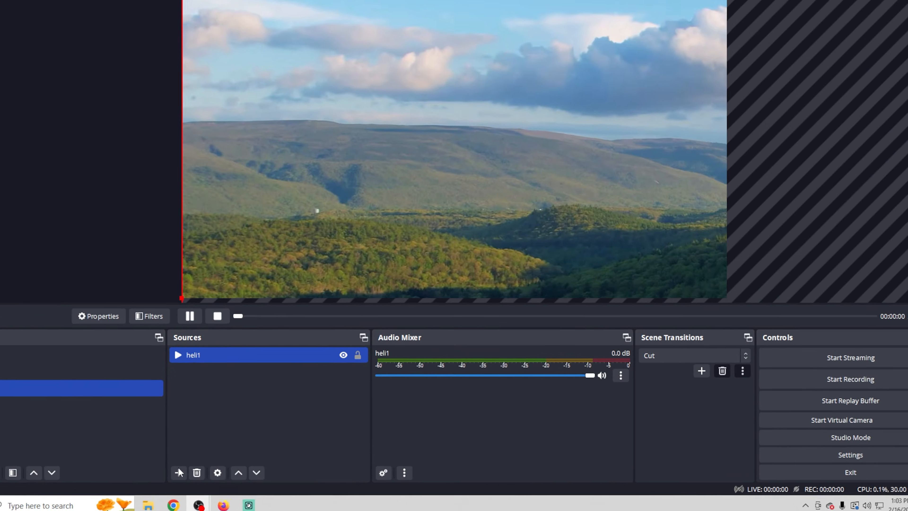
{"action": "left_click", "coordinate": [126, 476]}
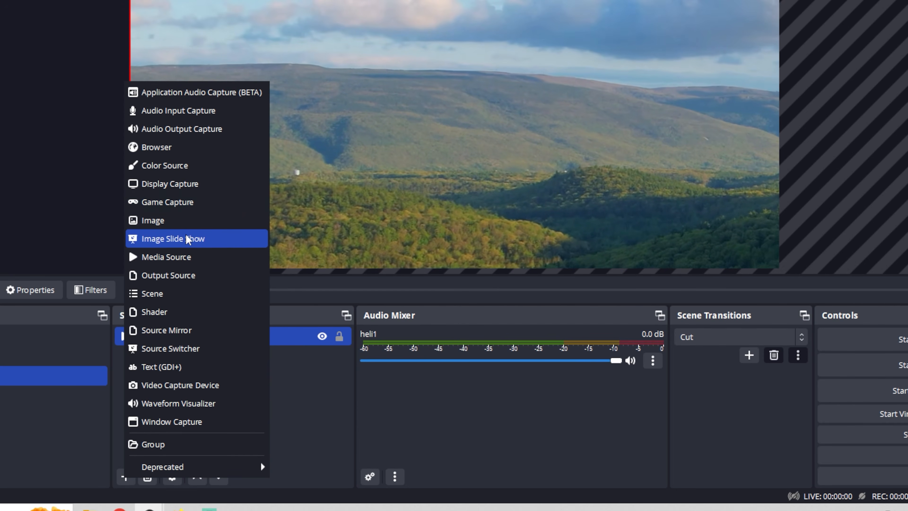
{"action": "left_click", "coordinate": [183, 258]}
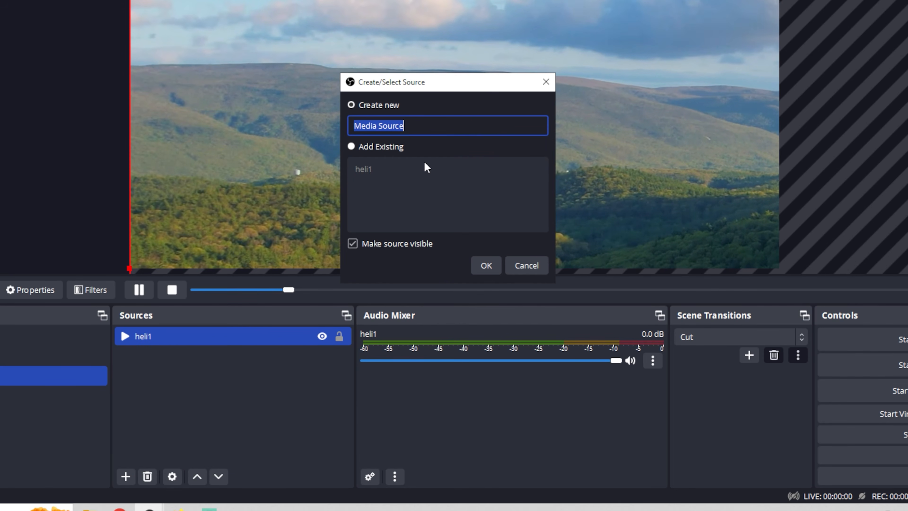
{"action": "type", "text": "heli2"}
{"action": "left_click", "coordinate": [486, 266]}
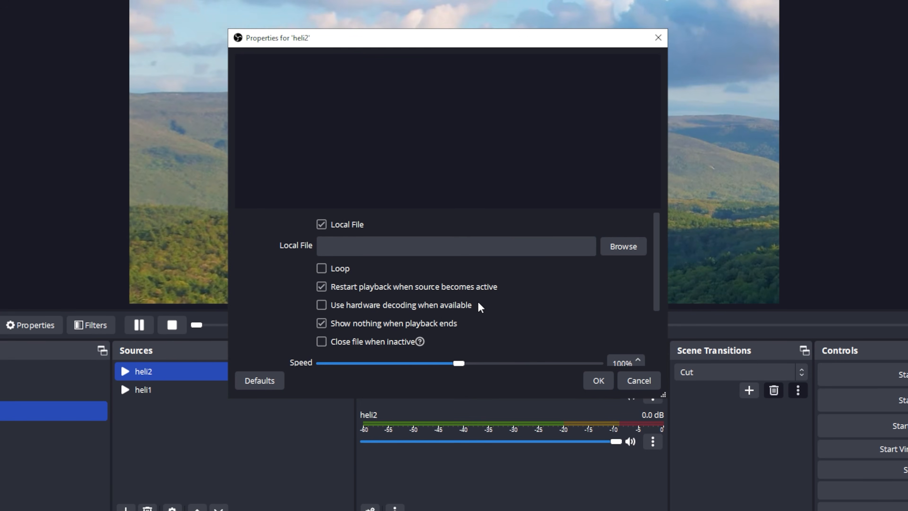
{"action": "left_click", "coordinate": [617, 251]}
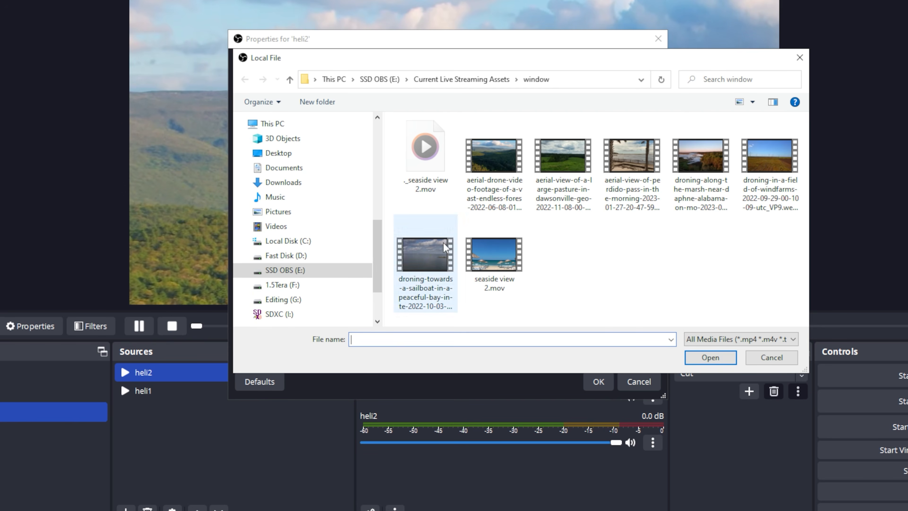
{"action": "left_click", "coordinate": [561, 168]}
{"action": "left_click", "coordinate": [688, 356]}
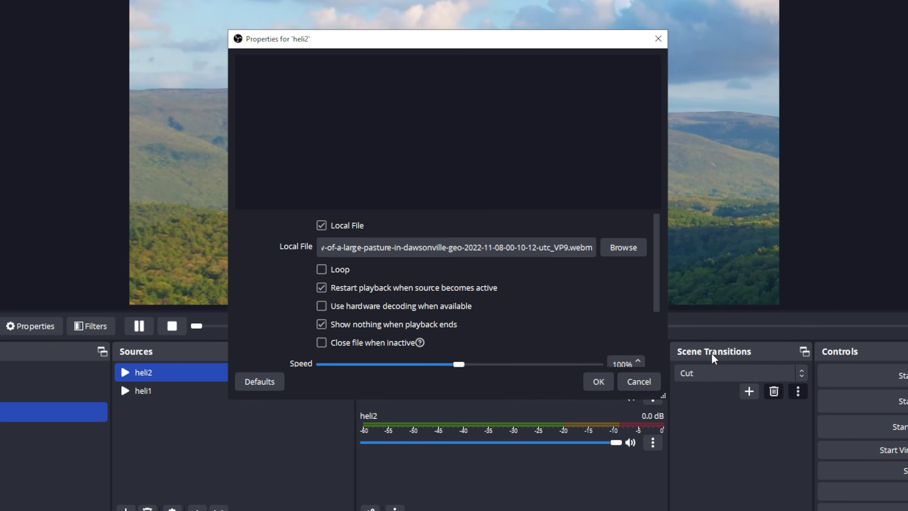
{"action": "left_click", "coordinate": [588, 381]}
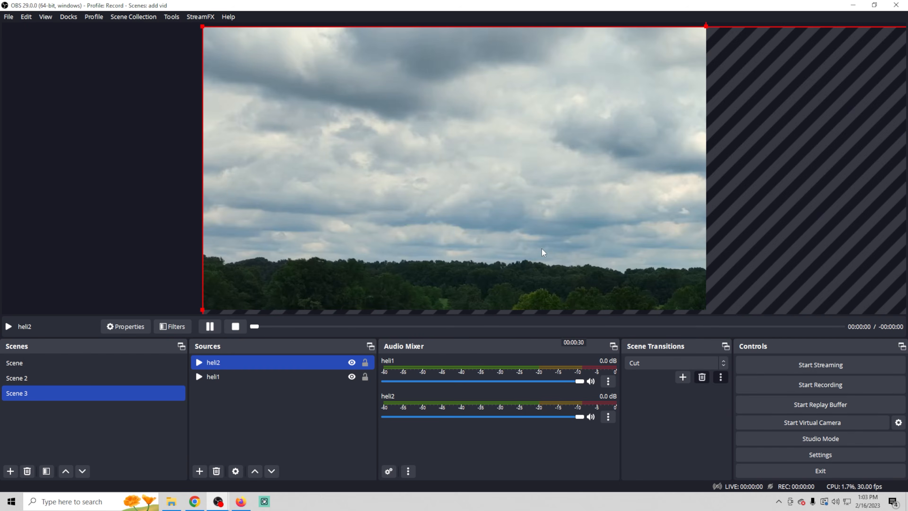
Fit the heli2 clip to the screen
{"action": "right_click", "coordinate": [543, 253]}
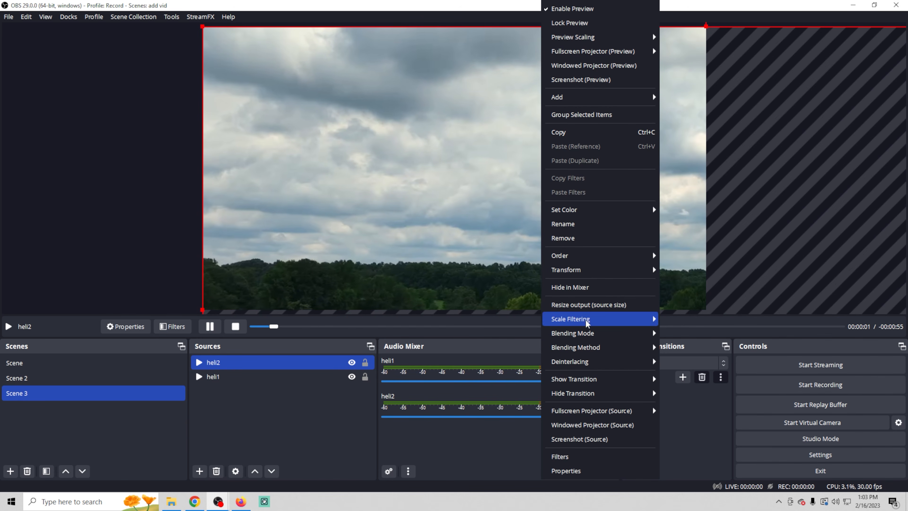
{"action": "mouse_move", "coordinate": [588, 271]}
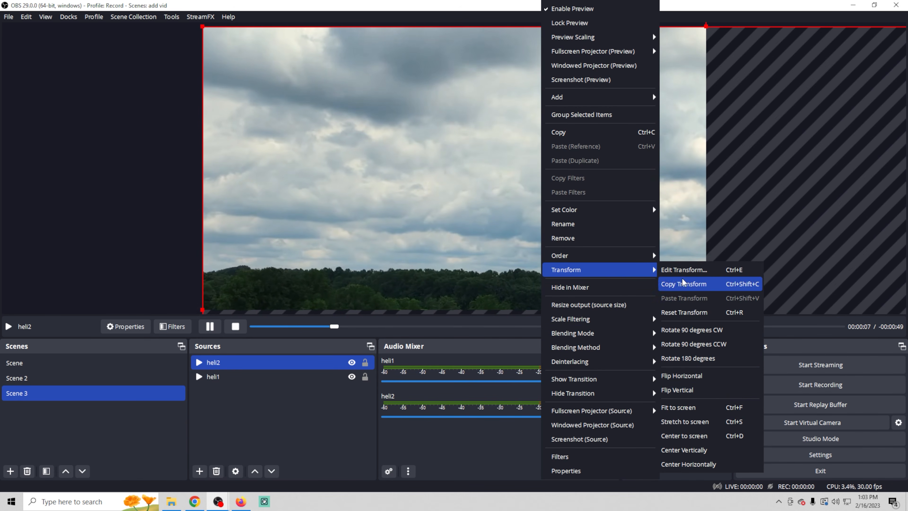
{"action": "left_click", "coordinate": [696, 402]}
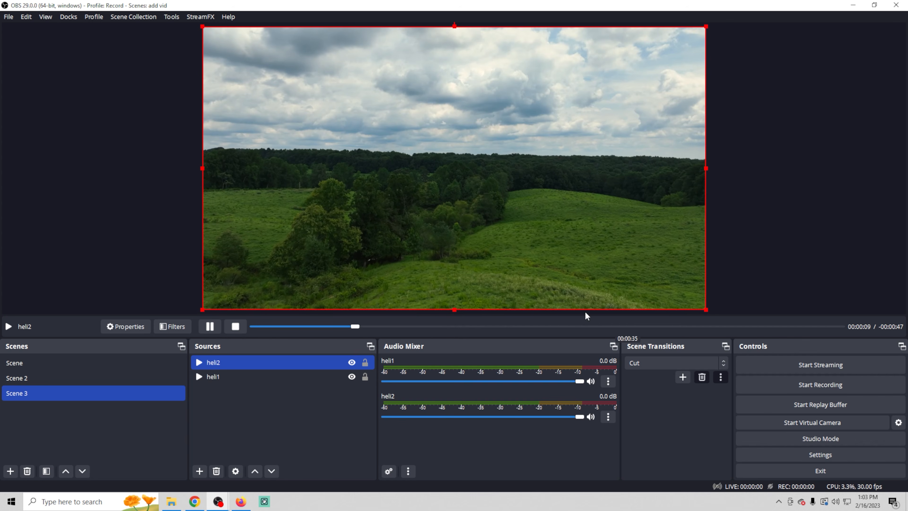
Hide heli2, try to fit the heli1 clip underneath to the screen, and show heli2 again
{"action": "left_click", "coordinate": [352, 363]}
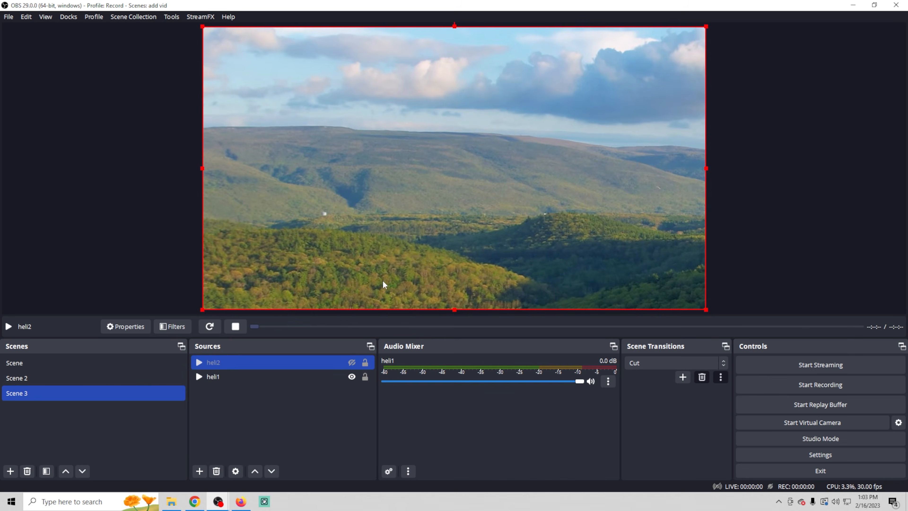
{"action": "right_click", "coordinate": [473, 246]}
{"action": "mouse_move", "coordinate": [517, 270]}
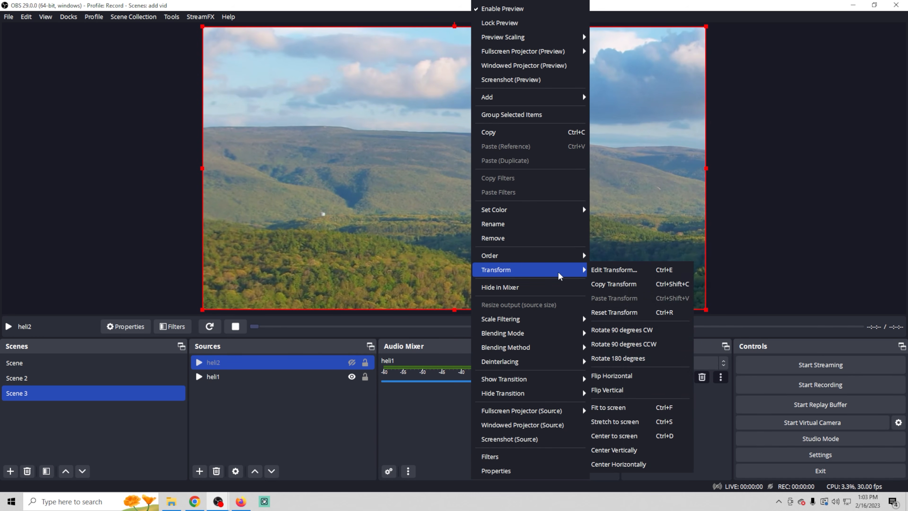
{"action": "left_click", "coordinate": [621, 407]}
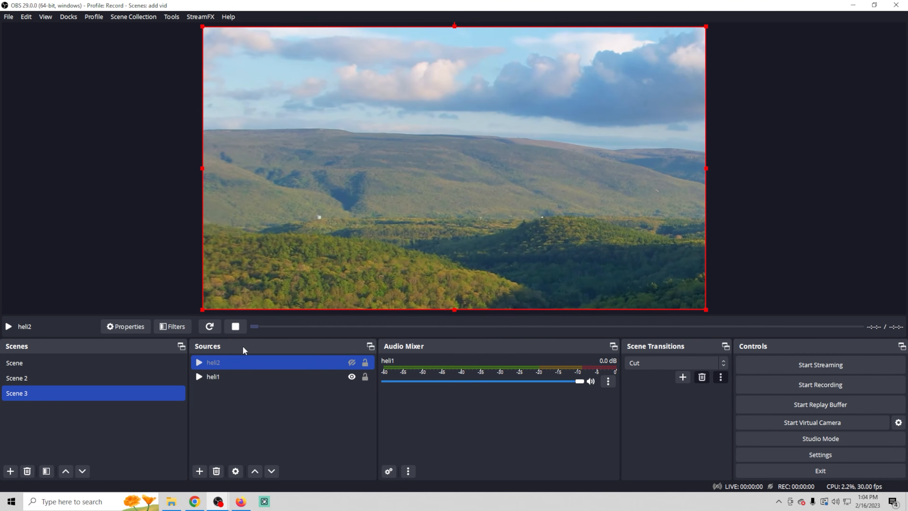
{"action": "left_click", "coordinate": [352, 363]}
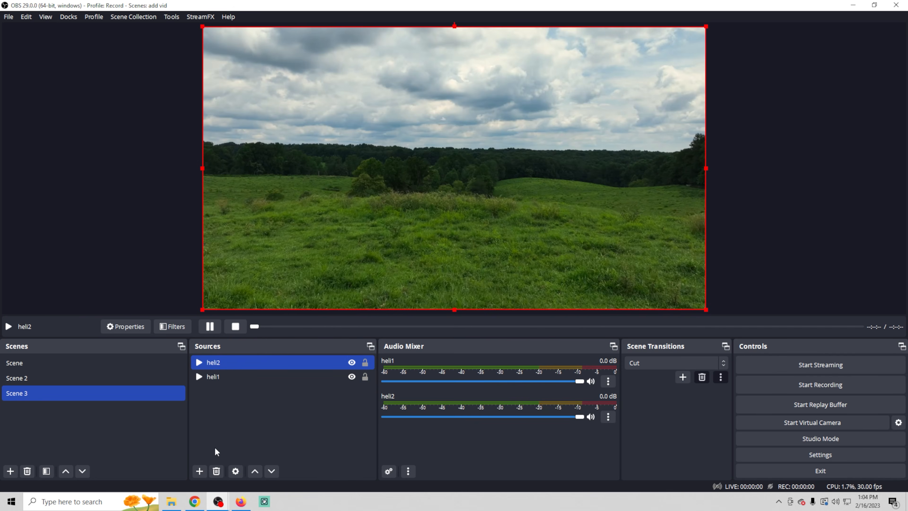
{"action": "left_click", "coordinate": [199, 471]}
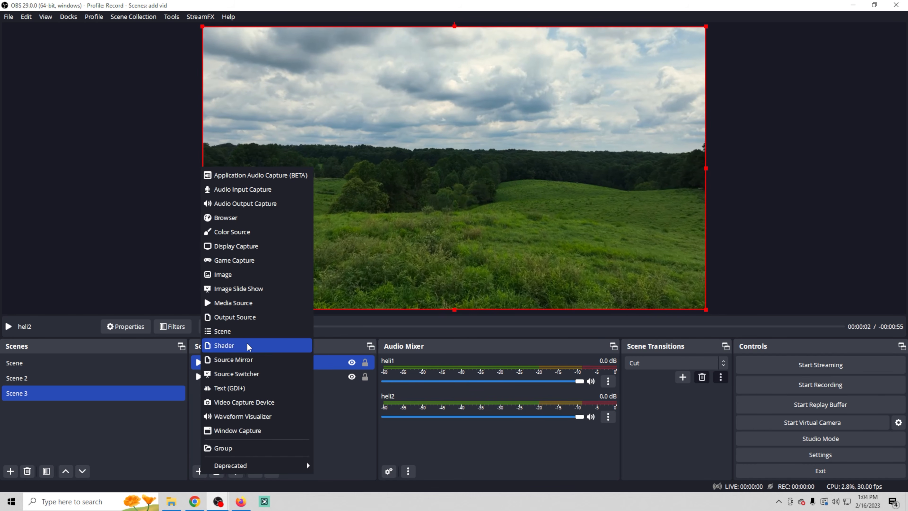
{"action": "left_click", "coordinate": [243, 304]}
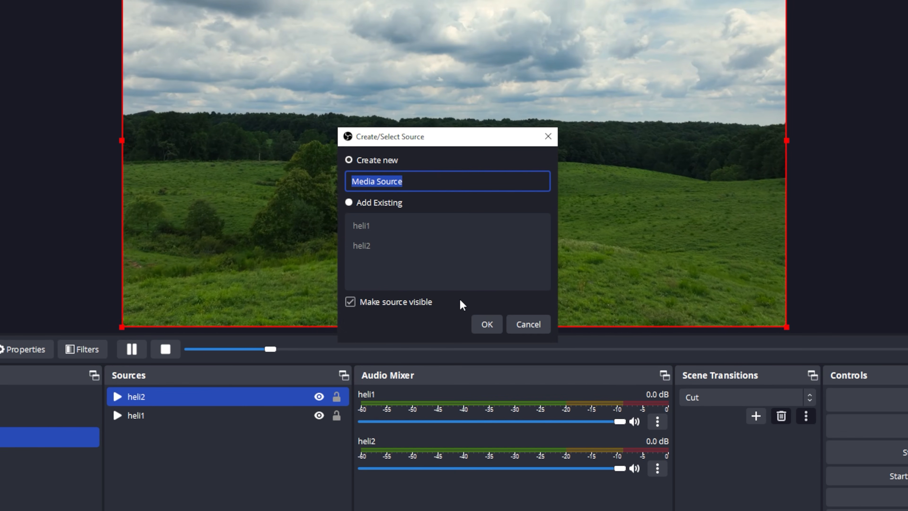
{"action": "type", "text": "heli3"}
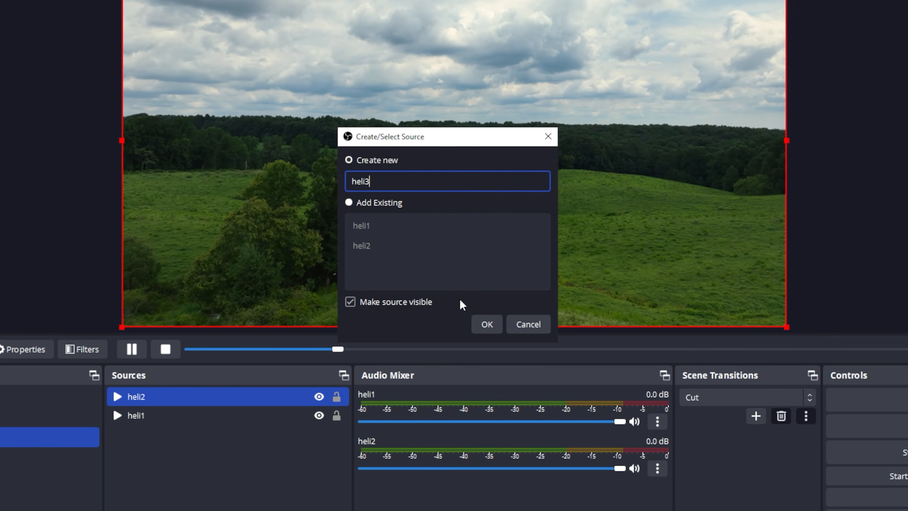
{"action": "left_click", "coordinate": [485, 327]}
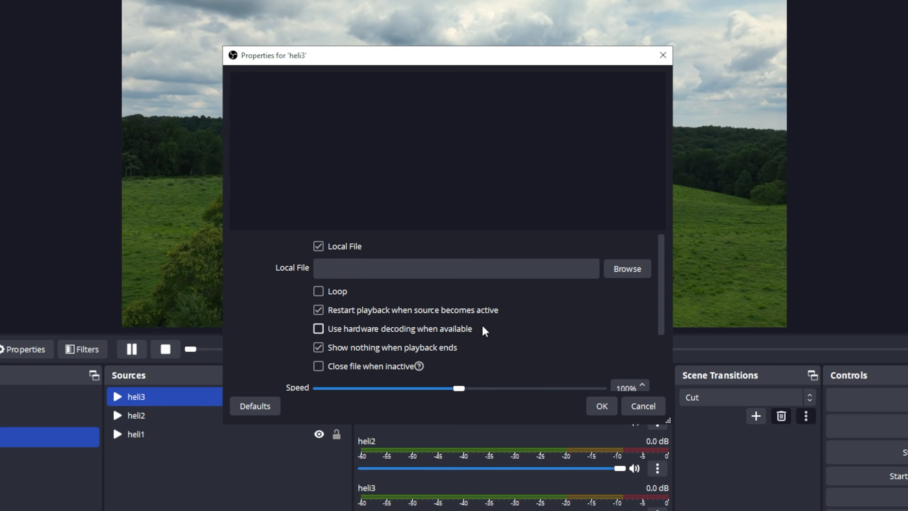
{"action": "left_click", "coordinate": [633, 269]}
{"action": "left_click", "coordinate": [637, 178]}
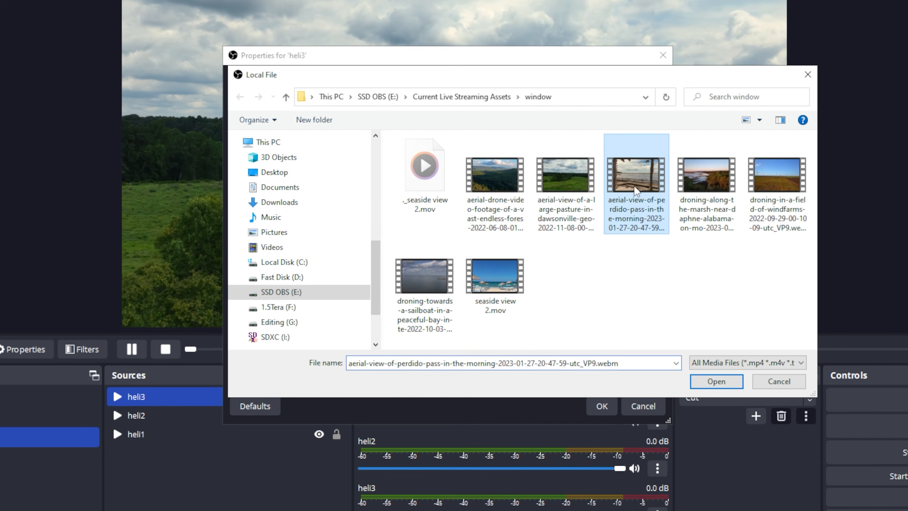
{"action": "left_click", "coordinate": [717, 381]}
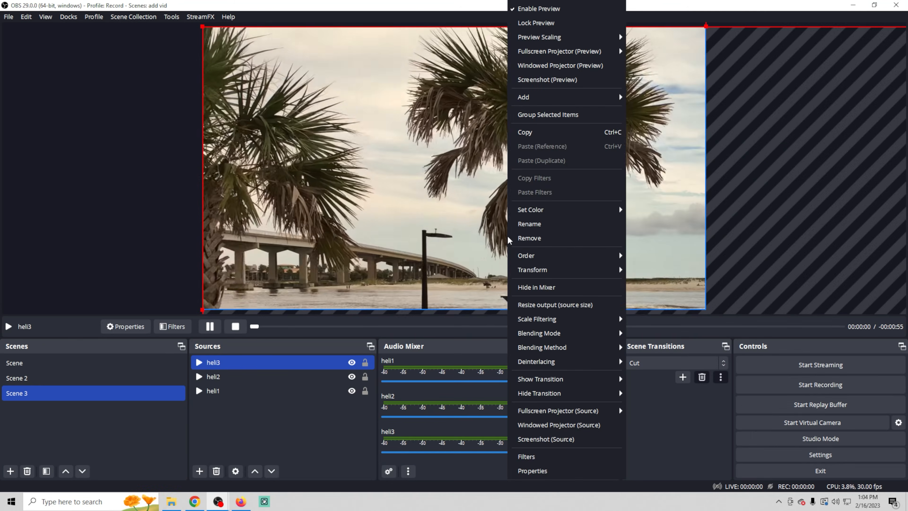
{"action": "mouse_move", "coordinate": [608, 270]}
{"action": "left_click", "coordinate": [645, 408]}
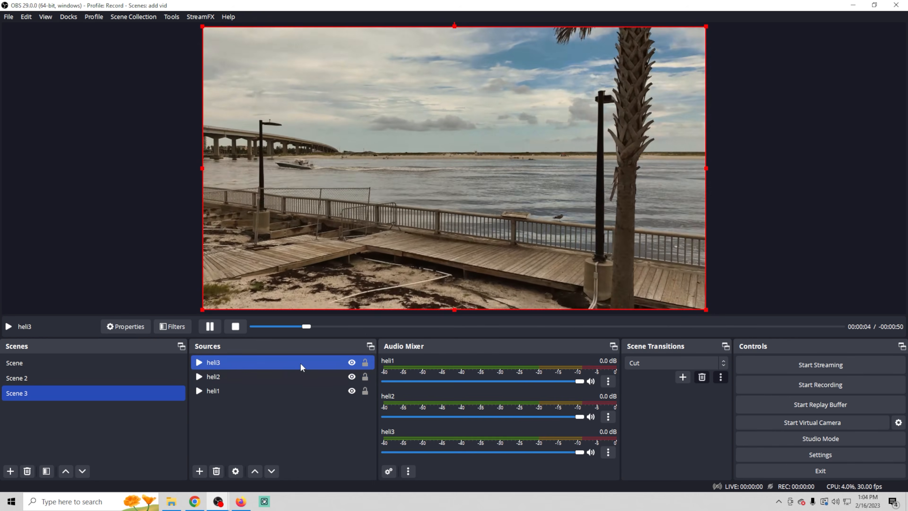
Reorder the Scene 3 clips to heli1, heli3, heli2 from top to bottom and pause heli2's playback
{"action": "left_click_drag", "start_coordinate": [300, 362], "coordinate": [296, 416]}
{"action": "left_click_drag", "start_coordinate": [282, 362], "coordinate": [282, 412]}
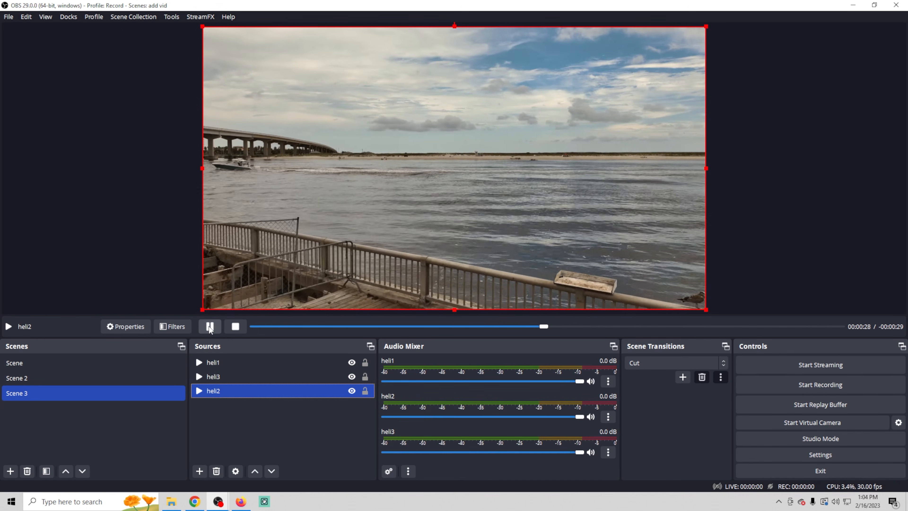
{"action": "left_click", "coordinate": [210, 326]}
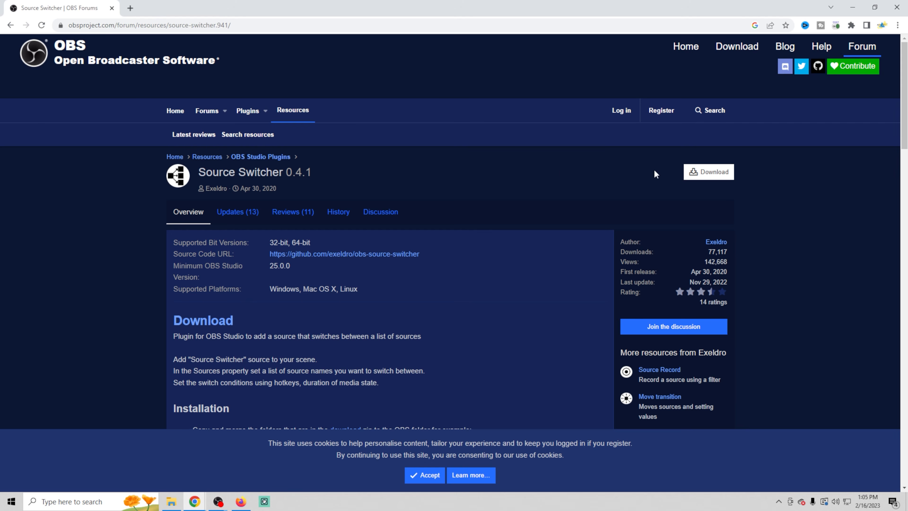
View the available download files for the Source Switcher 0.4.1 plugin, close the list, and return to OBS
{"action": "left_click", "coordinate": [709, 172]}
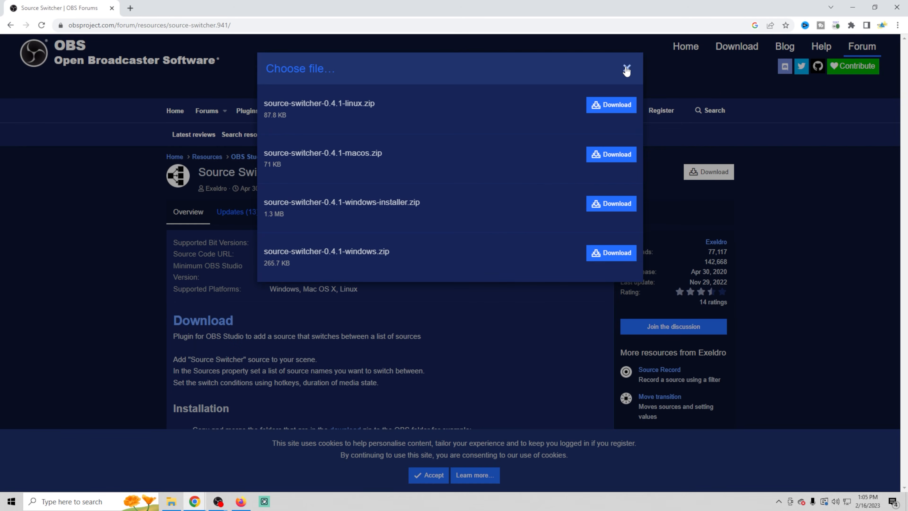
{"action": "left_click", "coordinate": [627, 68]}
{"action": "left_click", "coordinate": [853, 8]}
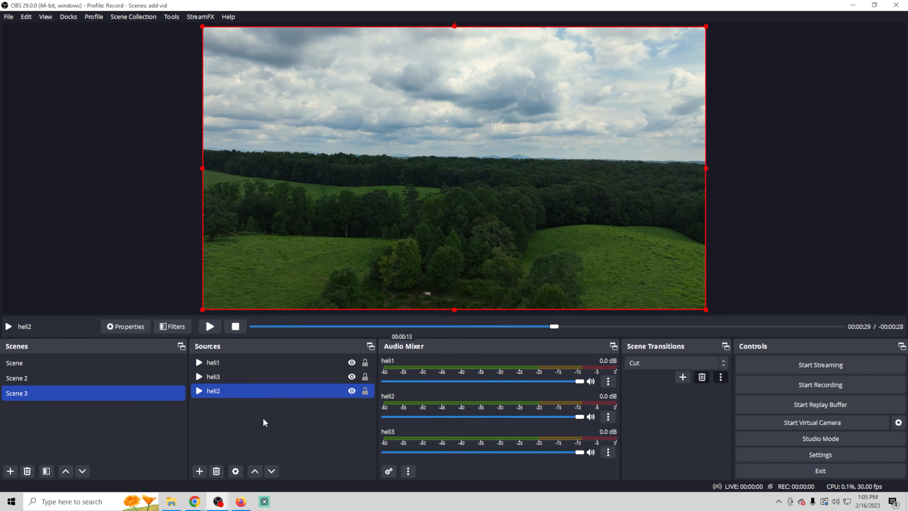
Add a new Source Switcher source to Scene 2 with its default name
{"action": "left_click", "coordinate": [81, 378]}
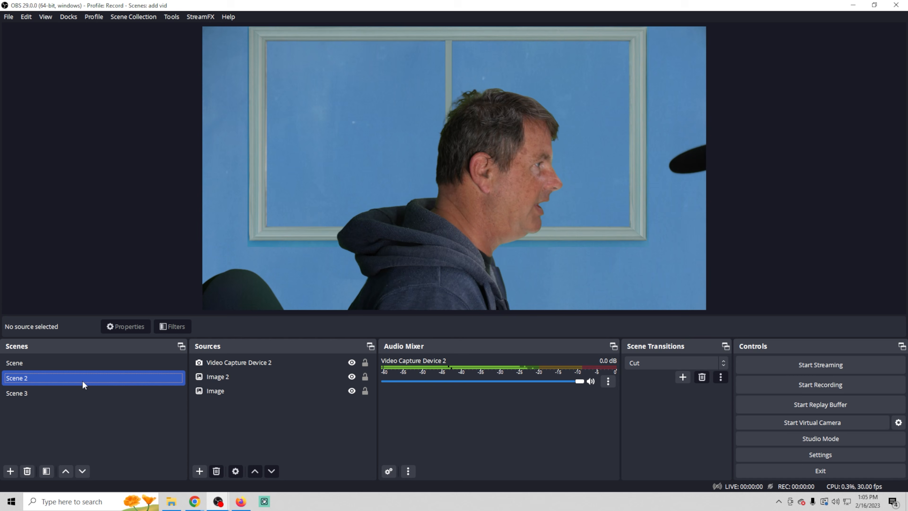
{"action": "left_click", "coordinate": [200, 476]}
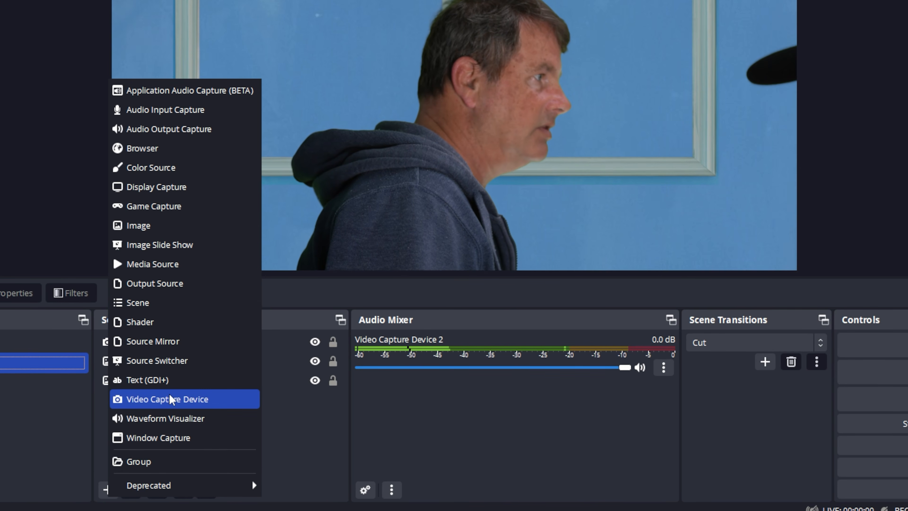
{"action": "left_click", "coordinate": [176, 360]}
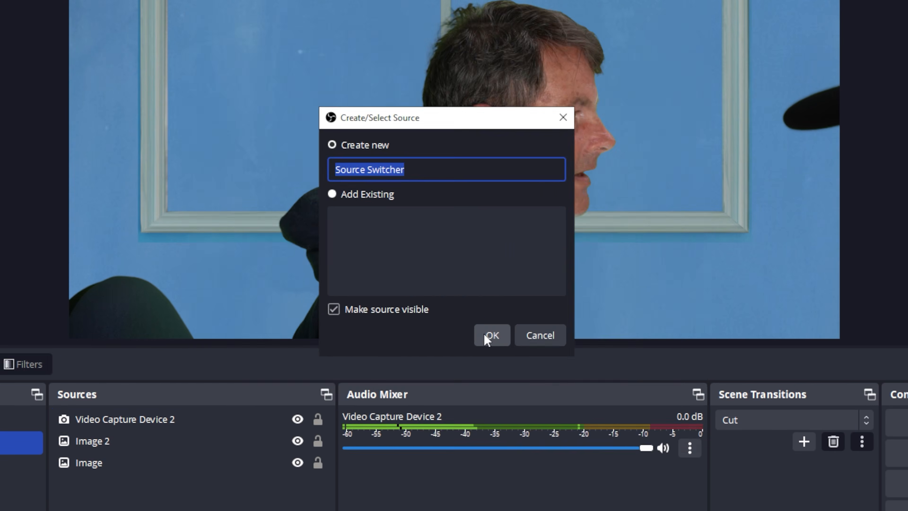
{"action": "left_click", "coordinate": [472, 311]}
Add heli1 and heli2 as entries in the Source Switcher's sources list
{"action": "left_click", "coordinate": [671, 247]}
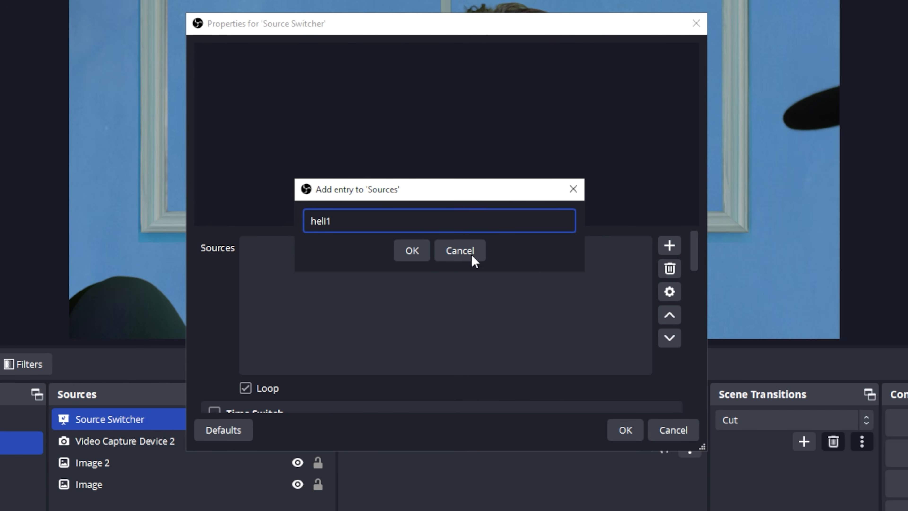
{"action": "left_click", "coordinate": [412, 251]}
{"action": "left_click", "coordinate": [665, 248]}
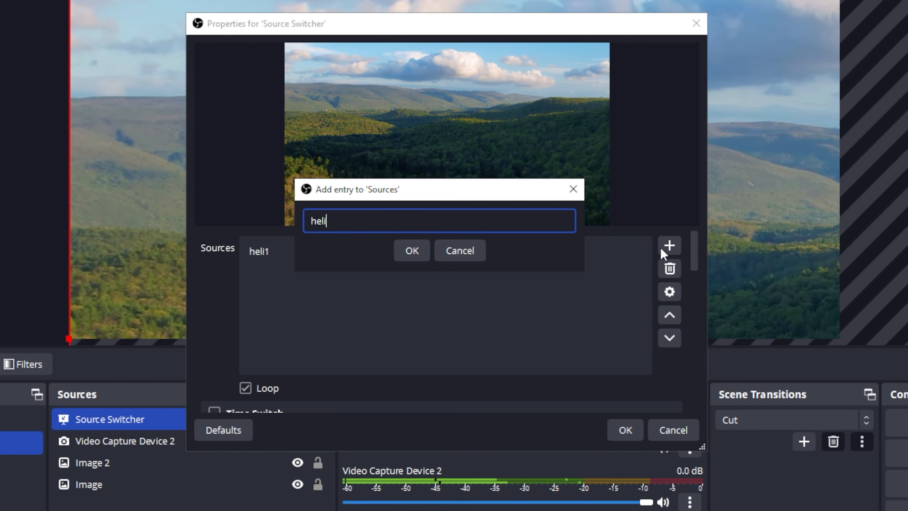
{"action": "left_click", "coordinate": [412, 251]}
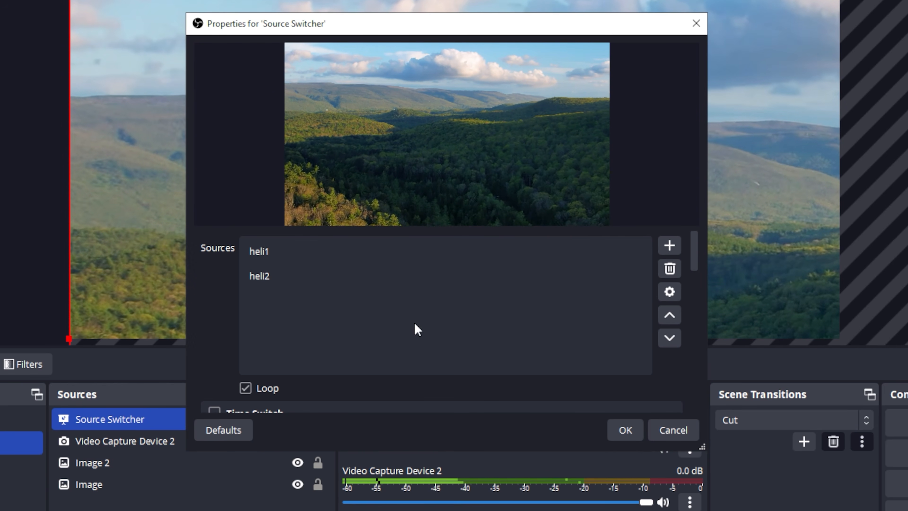
Add heli3 to the Source Switcher's sources list, checking the clip names against those in Scene 3
{"action": "left_click", "coordinate": [20, 465]}
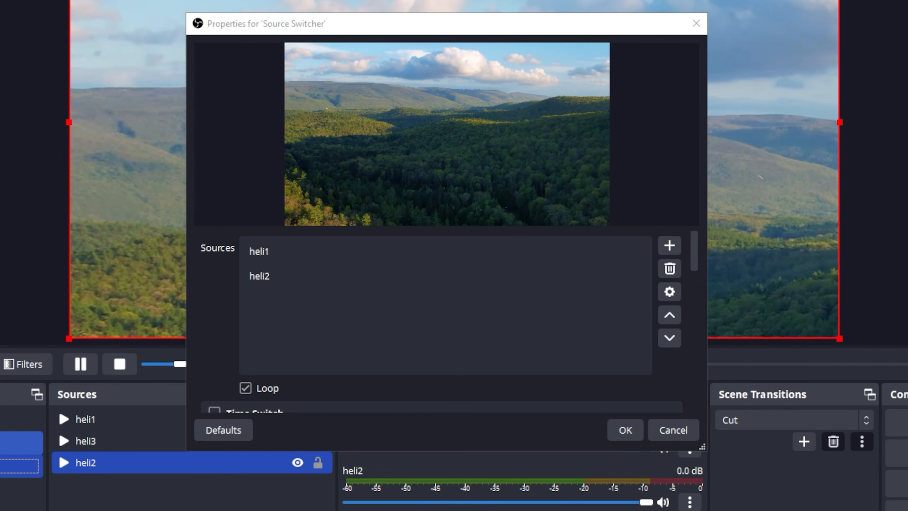
{"action": "left_click", "coordinate": [20, 442]}
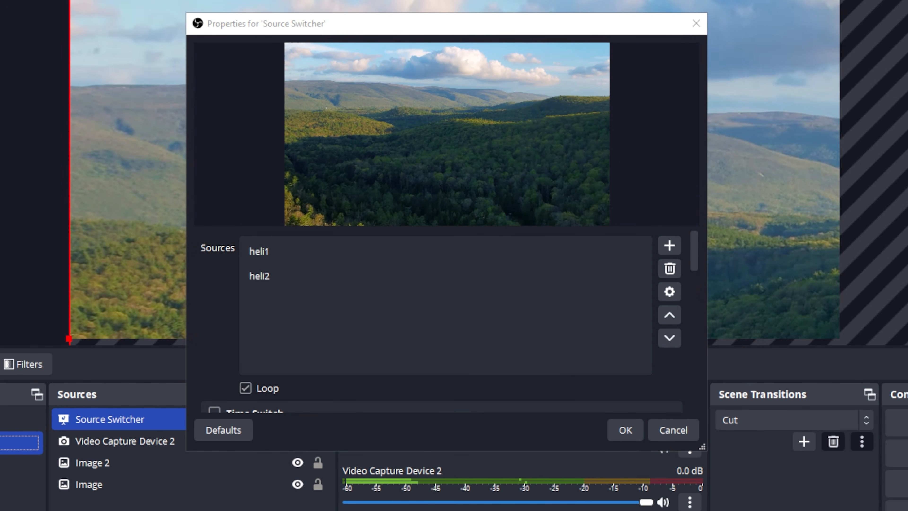
{"action": "left_click", "coordinate": [669, 247]}
{"action": "type", "text": "heli3"}
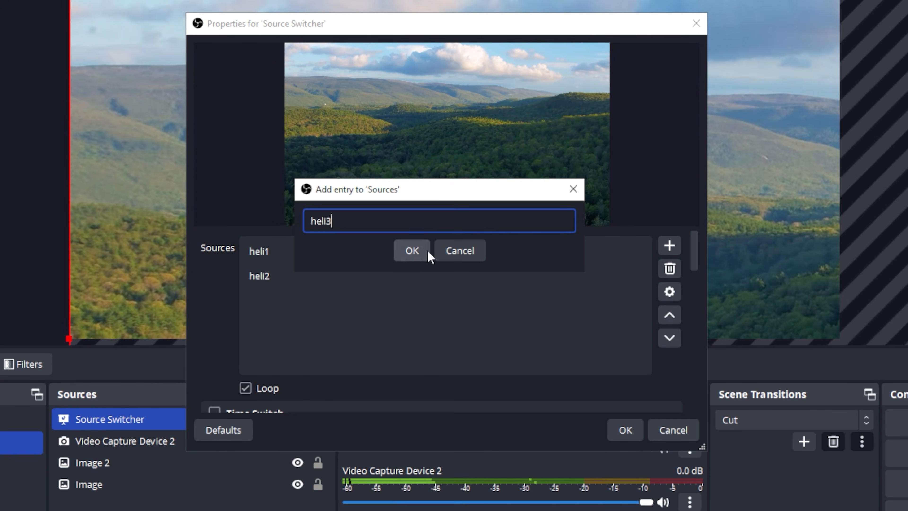
{"action": "left_click", "coordinate": [412, 251]}
{"action": "left_click", "coordinate": [20, 465]}
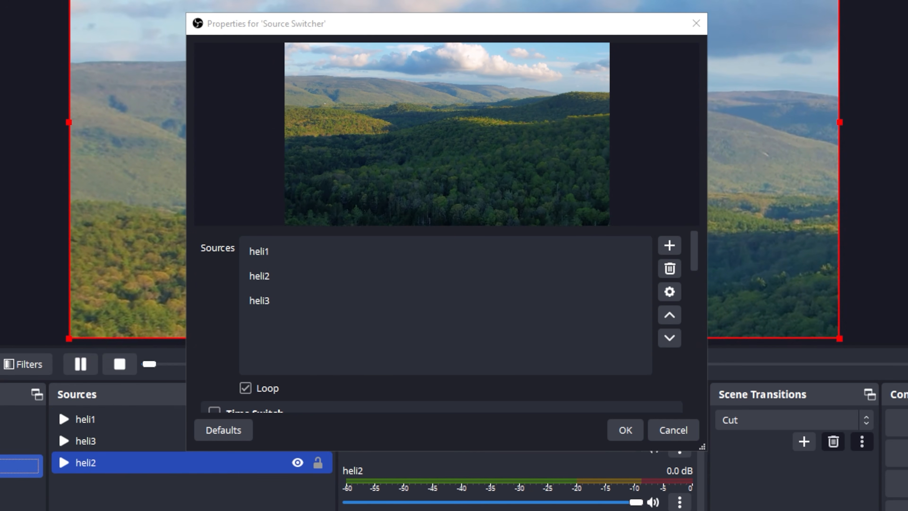
{"action": "left_click", "coordinate": [20, 443]}
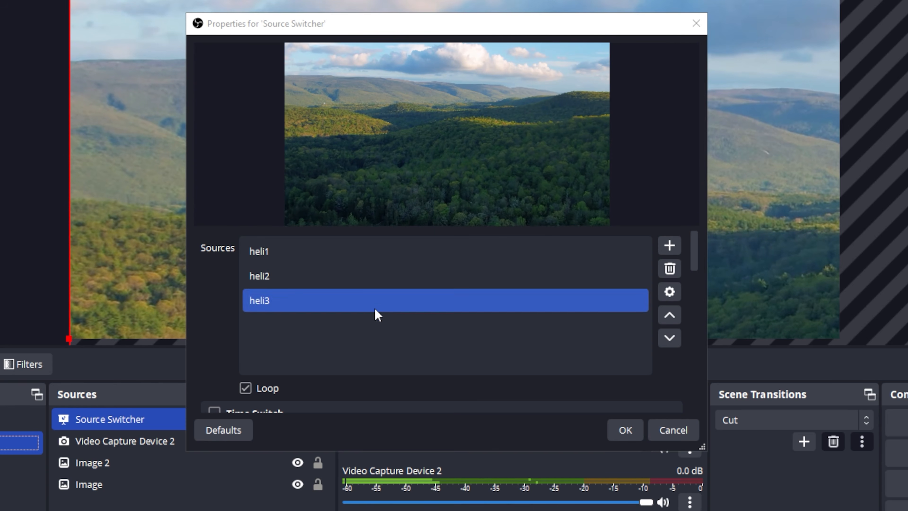
Enable Media State Switch for the Source Switcher, set its media state to Ended, and accept the properties
{"action": "scroll", "coordinate": [229, 302], "scroll_direction": "down", "scroll_amount": 3}
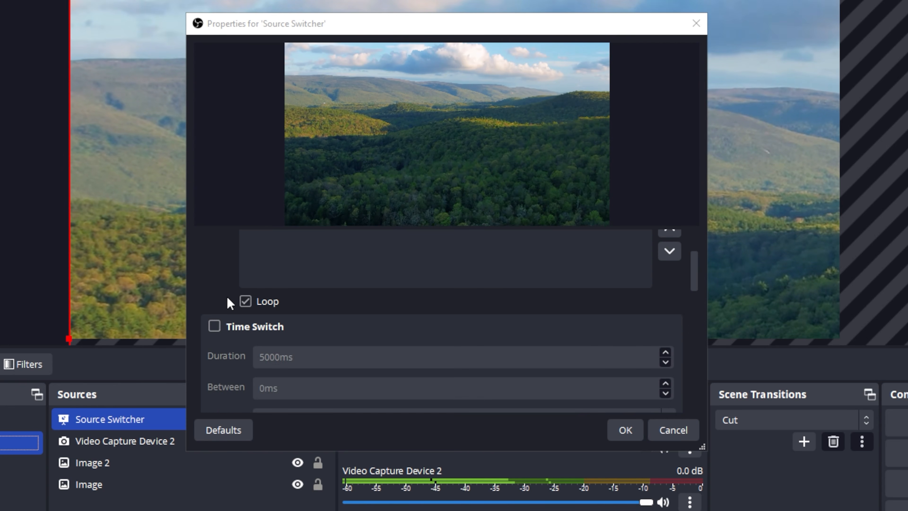
{"action": "scroll", "coordinate": [223, 320], "scroll_direction": "down", "scroll_amount": 1}
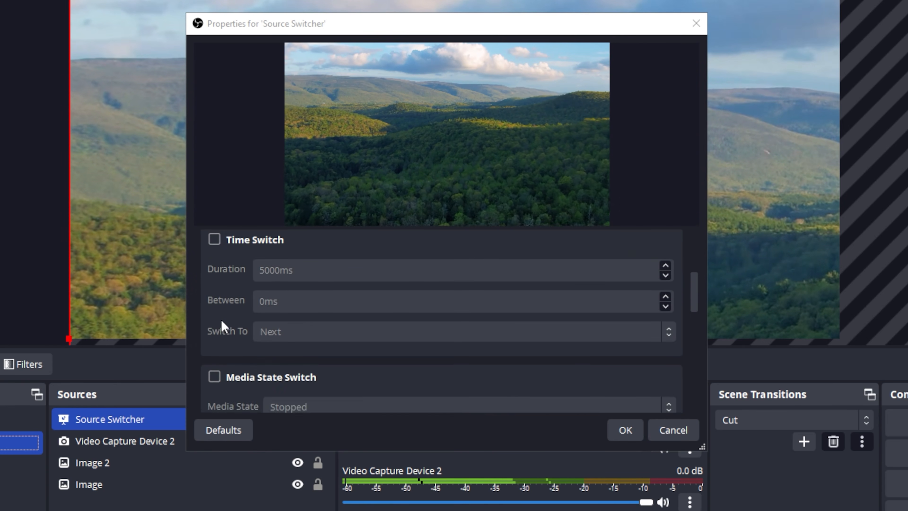
{"action": "scroll", "coordinate": [210, 336], "scroll_direction": "down", "scroll_amount": 2}
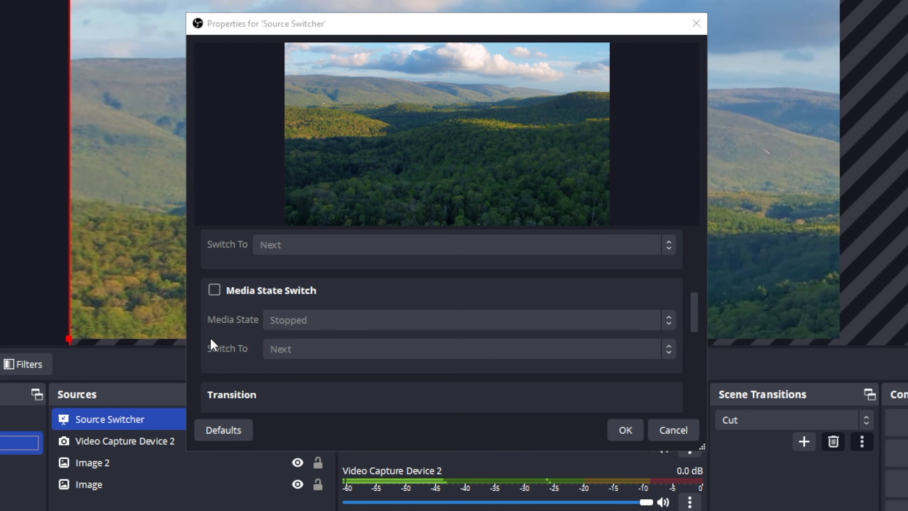
{"action": "left_click", "coordinate": [215, 290]}
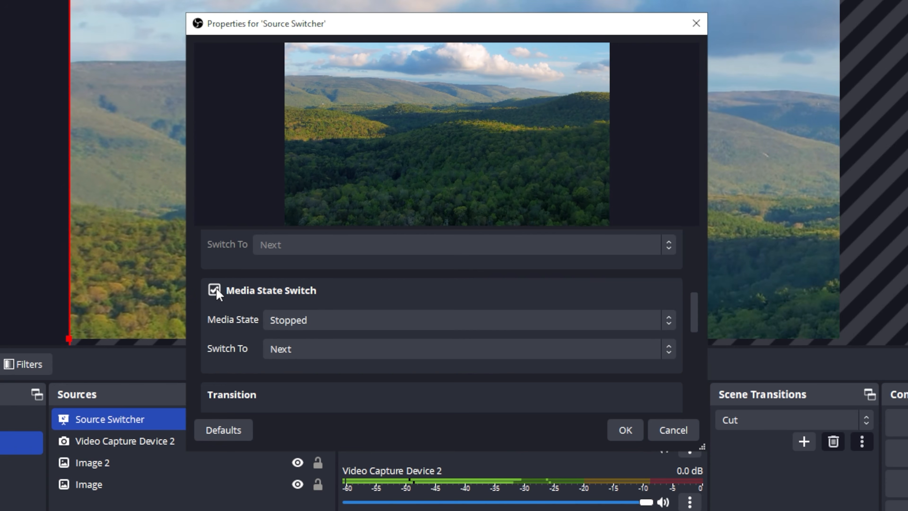
{"action": "left_click", "coordinate": [363, 328]}
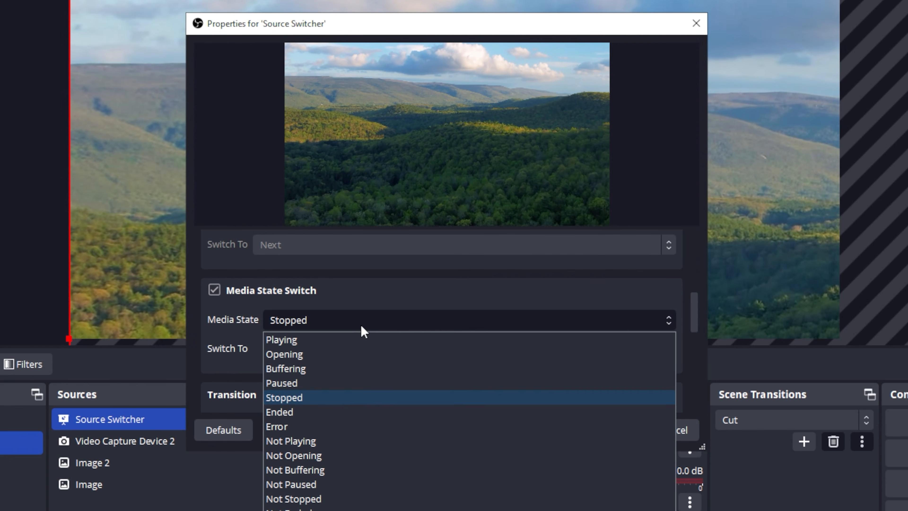
{"action": "left_click", "coordinate": [343, 411]}
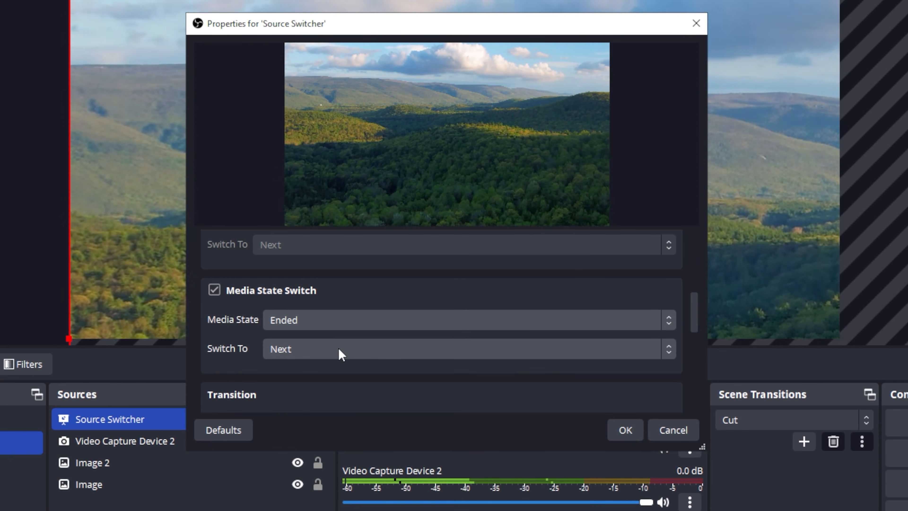
{"action": "left_click", "coordinate": [622, 430]}
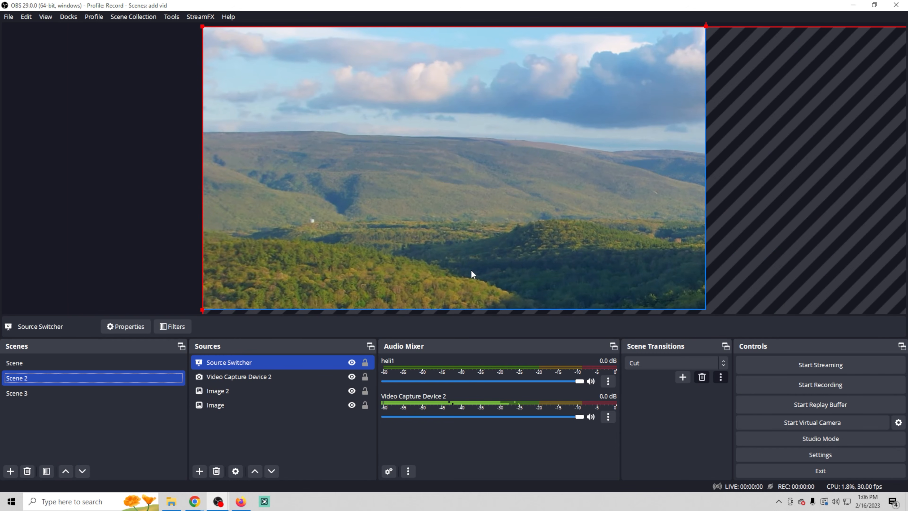
Fit the Source Switcher to the screen in Scene 2
{"action": "right_click", "coordinate": [429, 199]}
{"action": "mouse_move", "coordinate": [466, 274]}
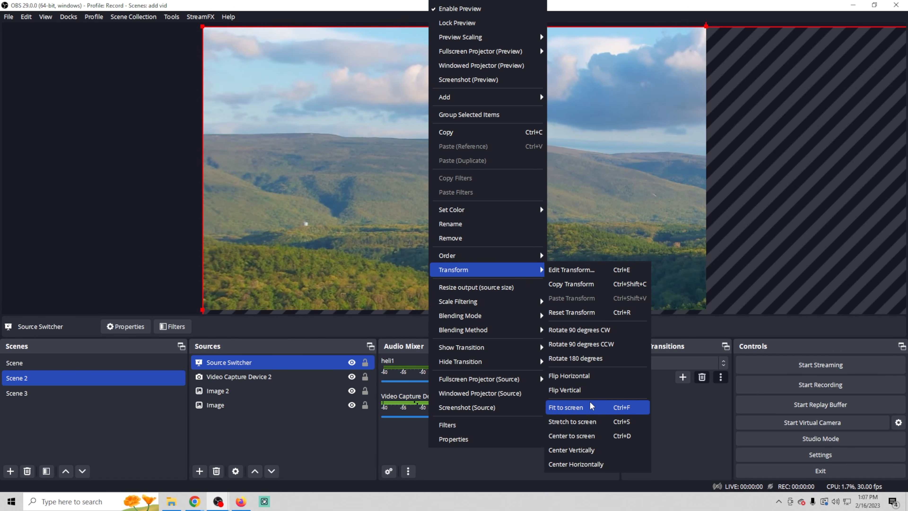
{"action": "left_click", "coordinate": [592, 407]}
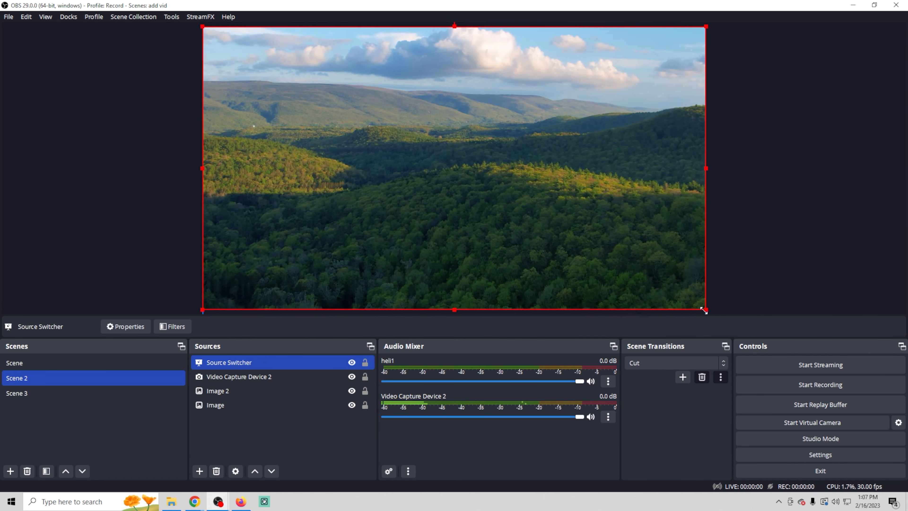
Scale and move the Source Switcher over the window frame, about 117 px from the canvas's left edge and 18 px from its top
{"action": "left_click_drag", "start_coordinate": [707, 309], "coordinate": [510, 196]}
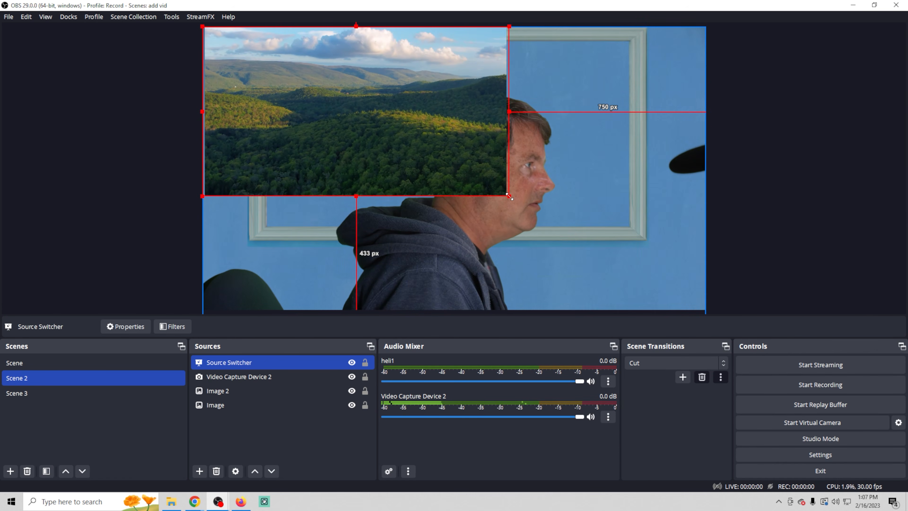
{"action": "left_click_drag", "start_coordinate": [415, 167], "coordinate": [471, 170]}
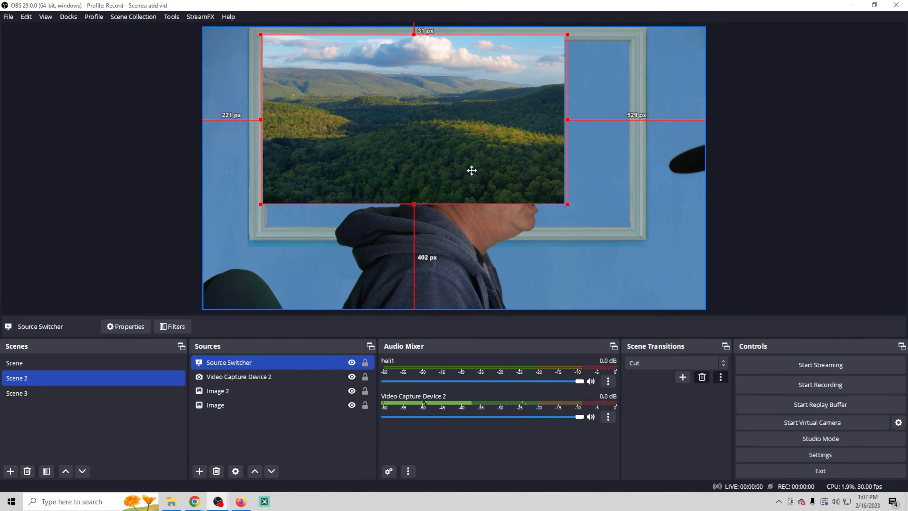
{"action": "left_click_drag", "start_coordinate": [568, 204], "coordinate": [682, 234]}
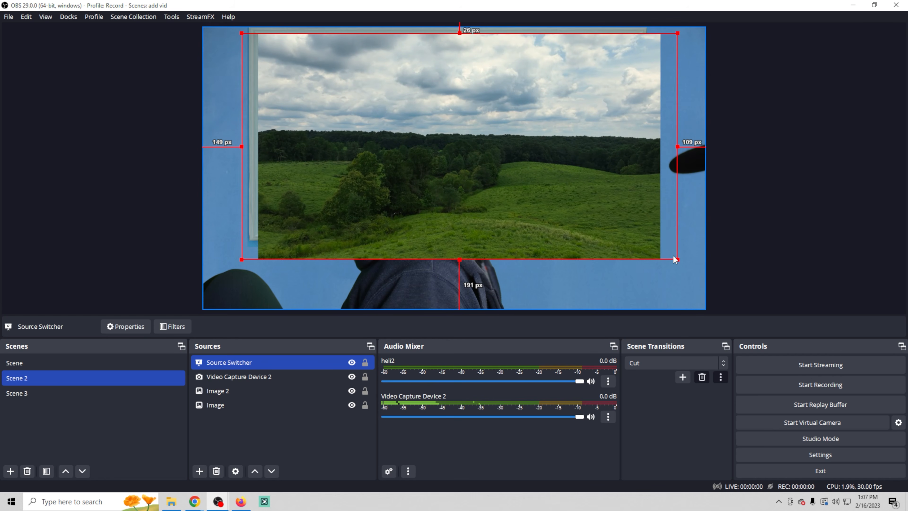
{"action": "left_click_drag", "start_coordinate": [677, 258], "coordinate": [655, 240]}
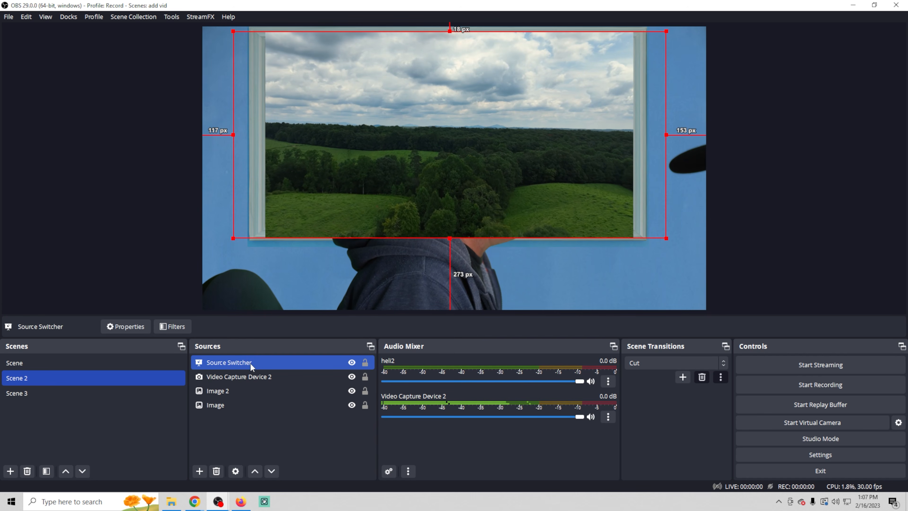
Move the Source Switcher down Scene 2's source order, behind Video Capture Device 2 and Image 2
{"action": "left_click_drag", "start_coordinate": [252, 362], "coordinate": [256, 393]}
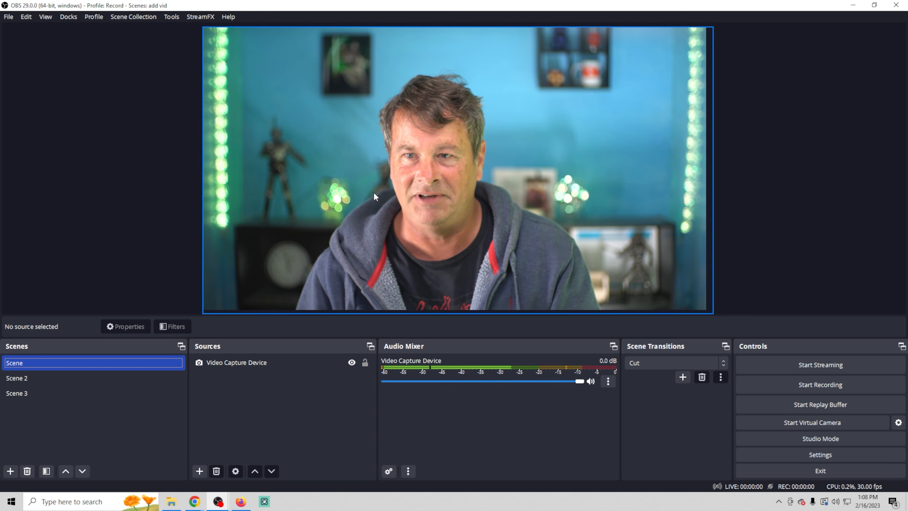
Add a new media source to the first scene that loops Pred Move.webm from the Current Live Streaming Assets folder
{"action": "left_click", "coordinate": [199, 472]}
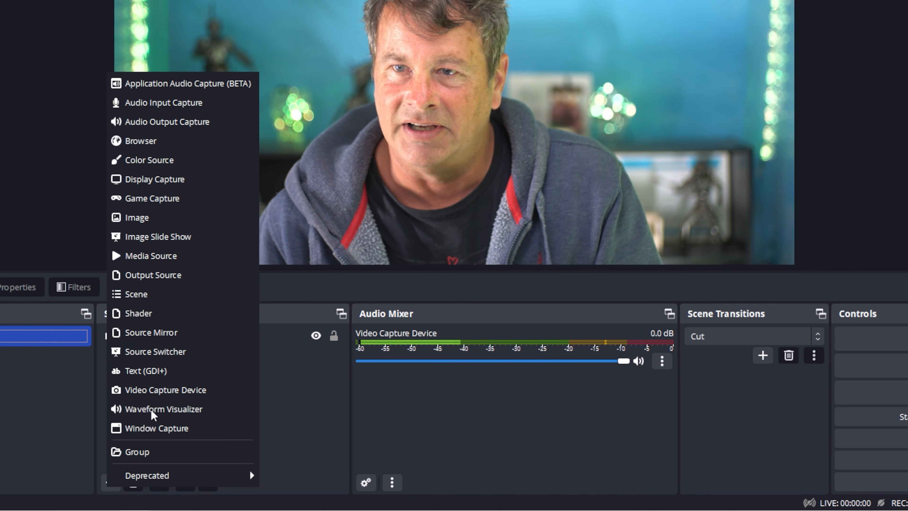
{"action": "left_click", "coordinate": [161, 261]}
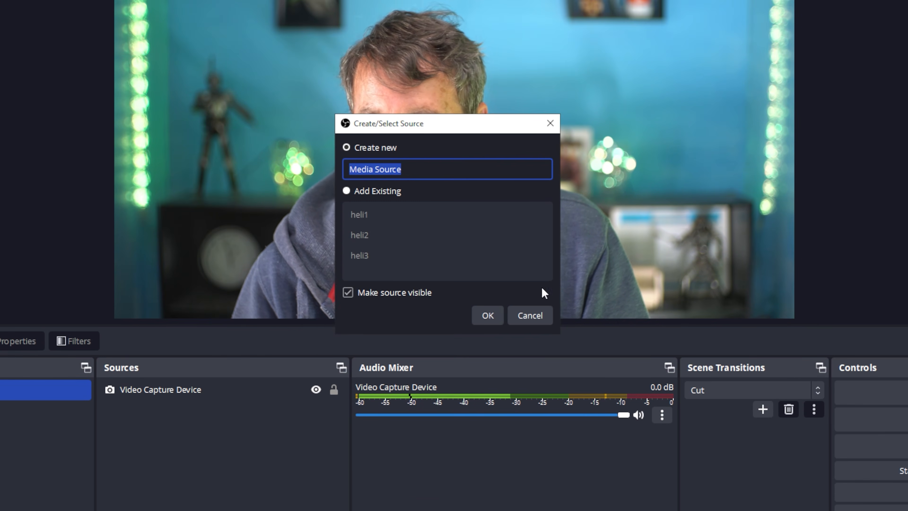
{"action": "left_click", "coordinate": [489, 316]}
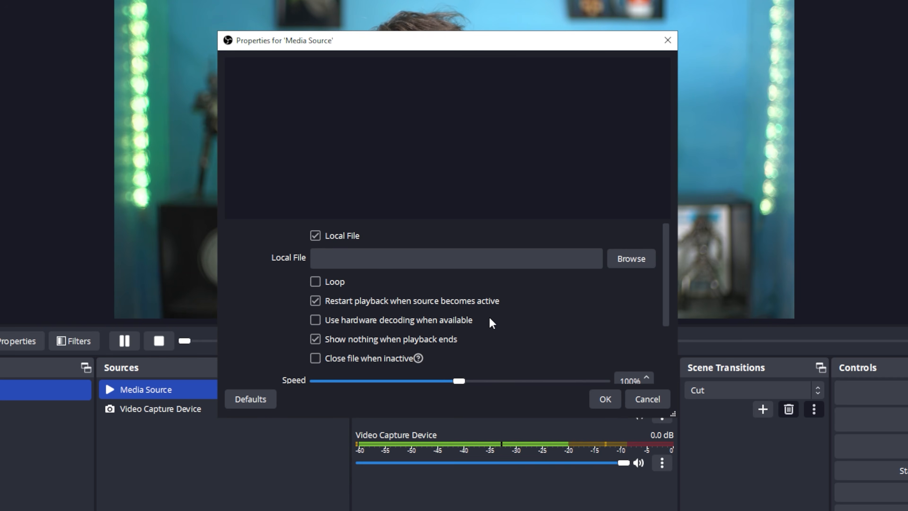
{"action": "left_click", "coordinate": [615, 263]}
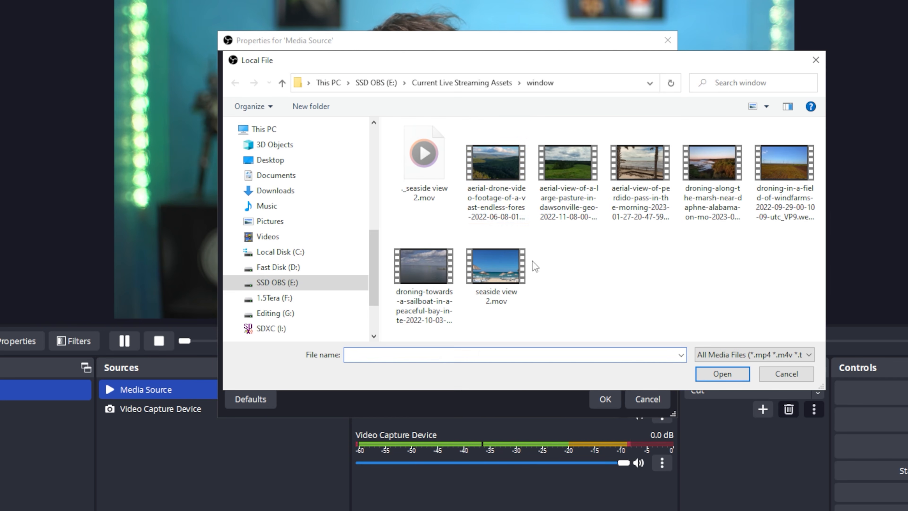
{"action": "left_click", "coordinate": [461, 83]}
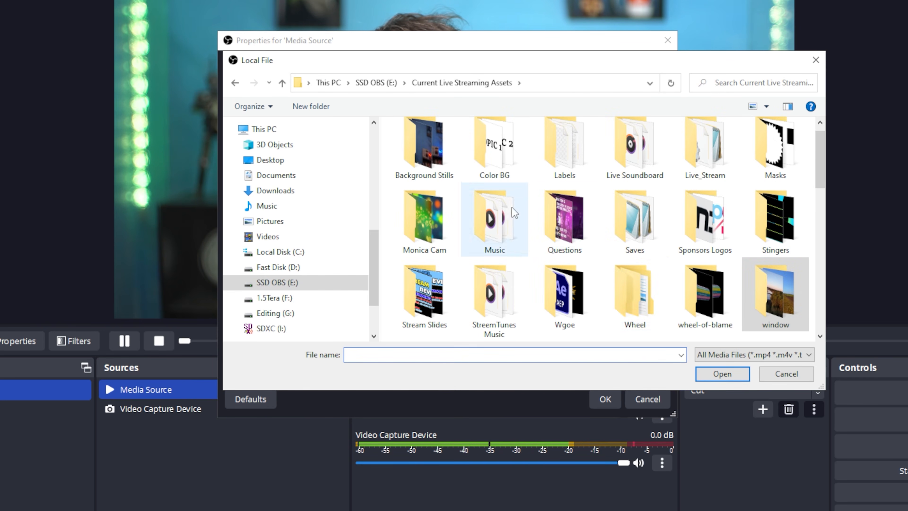
{"action": "scroll", "coordinate": [624, 271], "scroll_direction": "down", "scroll_amount": 5}
{"action": "left_click", "coordinate": [496, 322]}
{"action": "left_click", "coordinate": [722, 373]}
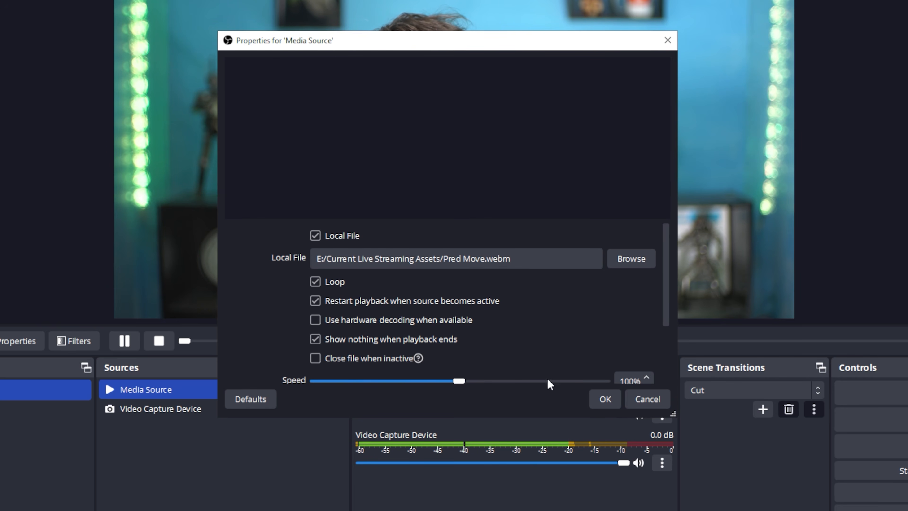
{"action": "left_click", "coordinate": [605, 399]}
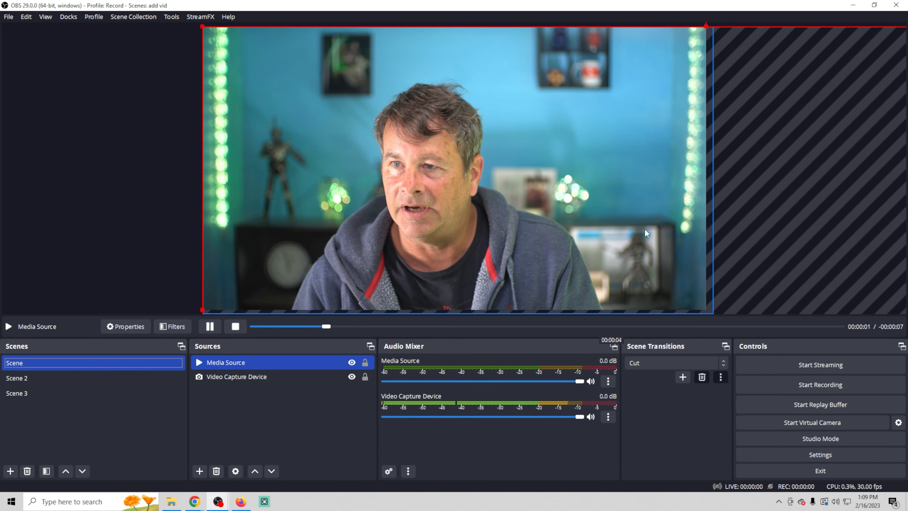
Fit the media source to the screen and shift it about 20 px to the right, placing the figure on the shelf
{"action": "right_click", "coordinate": [625, 210]}
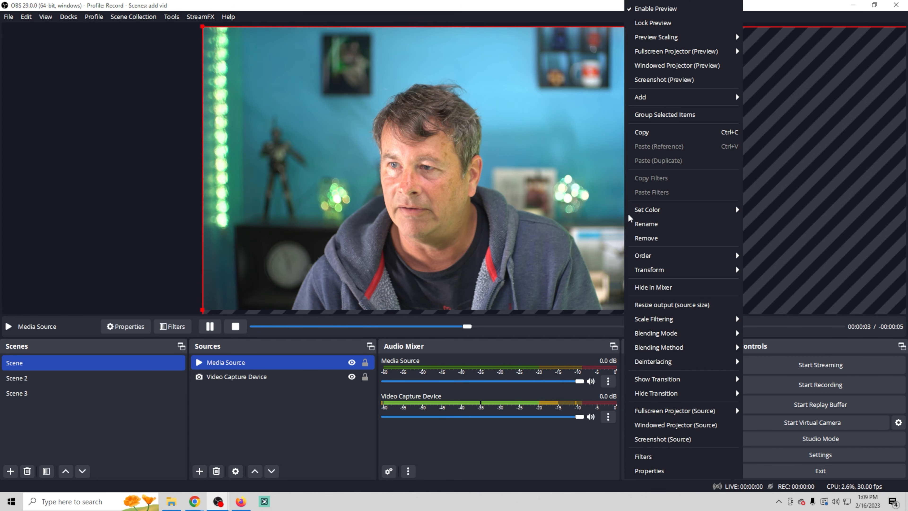
{"action": "mouse_move", "coordinate": [655, 270]}
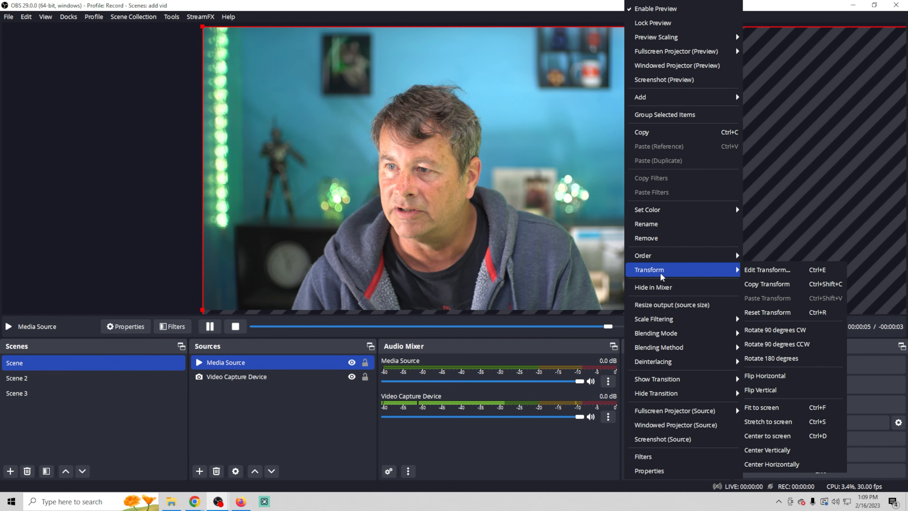
{"action": "left_click", "coordinate": [765, 408]}
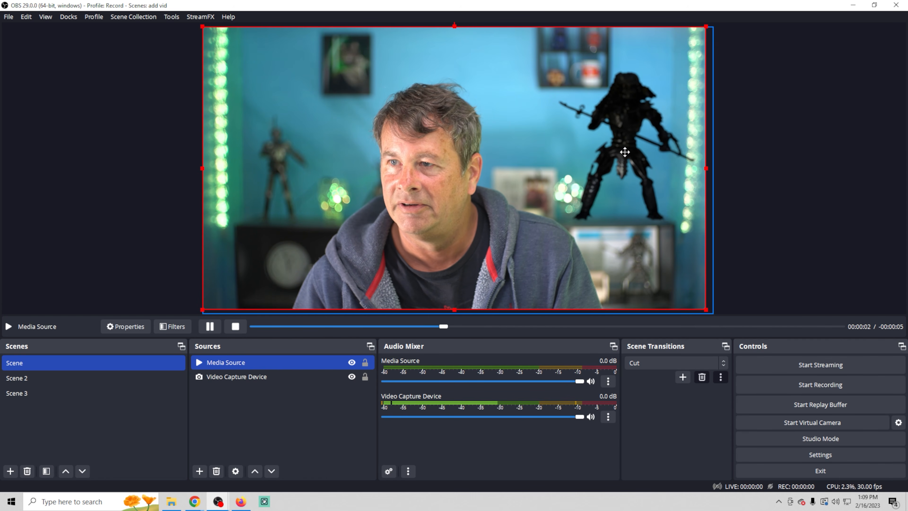
{"action": "left_click_drag", "start_coordinate": [622, 157], "coordinate": [628, 152]}
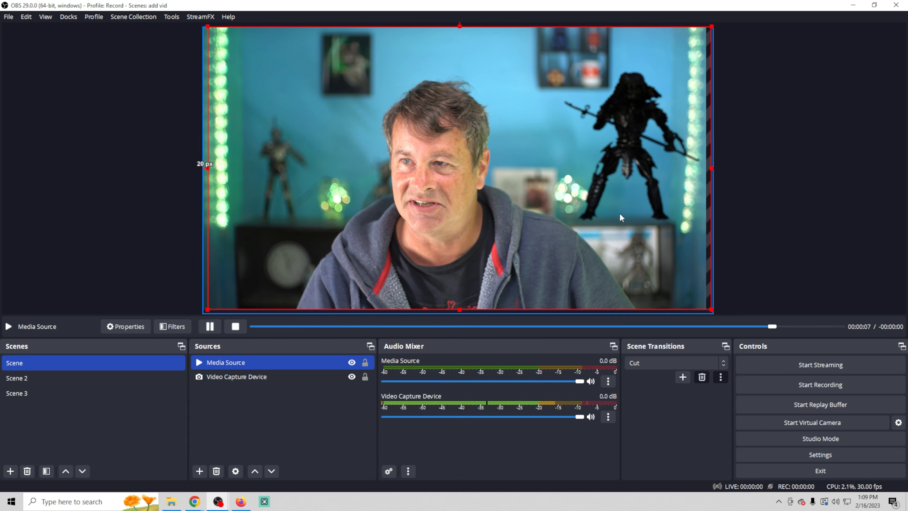
Add a Blur effect filter to the media source, moving the filters window aside to keep the figure in view
{"action": "right_click", "coordinate": [242, 364]}
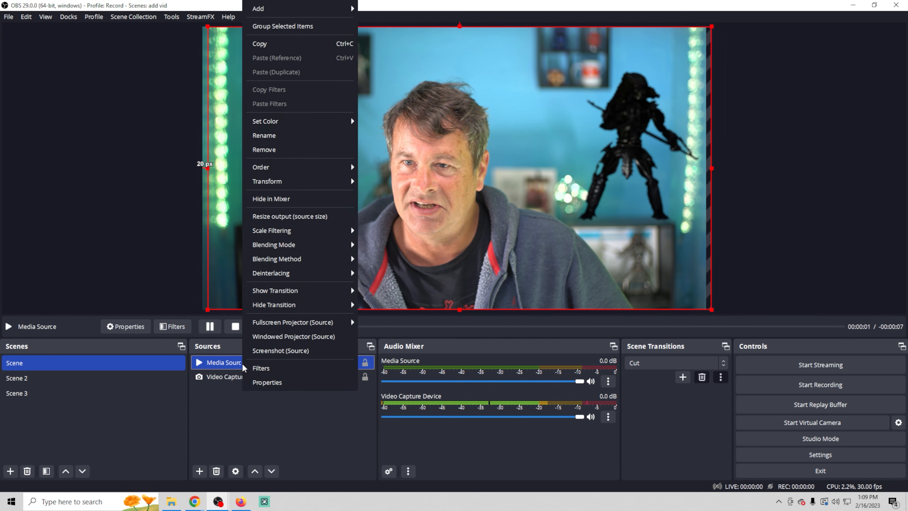
{"action": "left_click", "coordinate": [262, 368]}
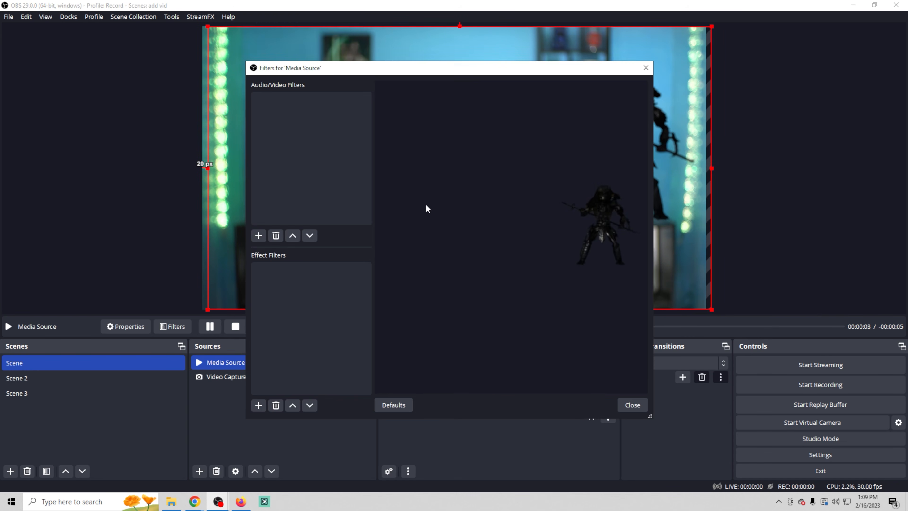
{"action": "left_click_drag", "start_coordinate": [458, 75], "coordinate": [249, 97]}
{"action": "left_click", "coordinate": [49, 427]}
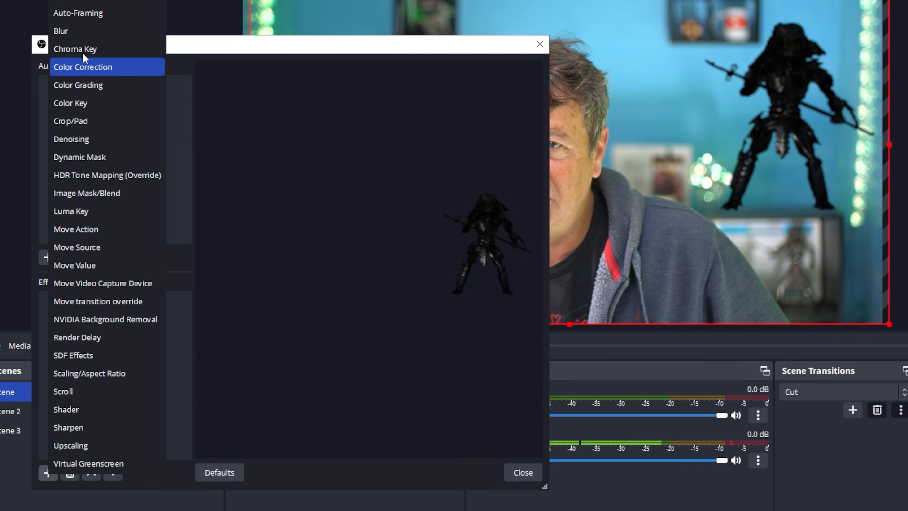
{"action": "left_click", "coordinate": [86, 29]}
{"action": "left_click", "coordinate": [252, 286]}
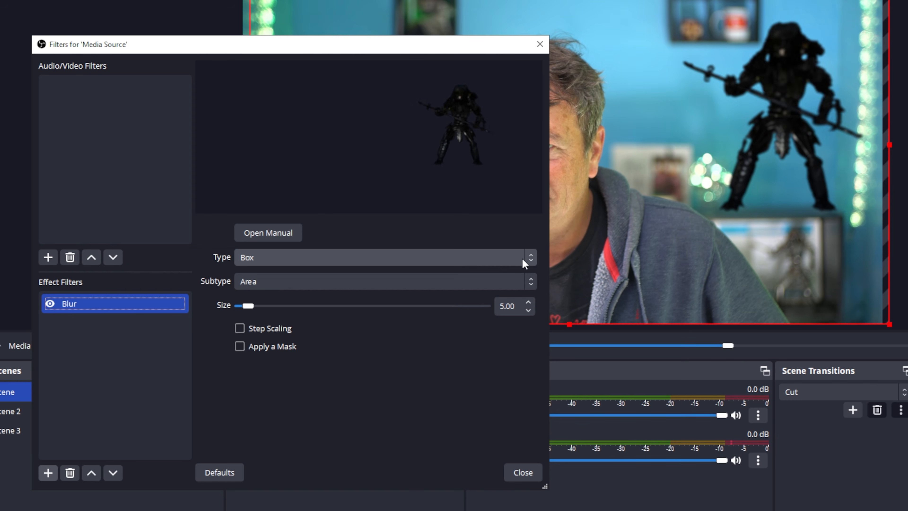
Set the media source's blur type to Gaussian and its size to 31.00, and close the filters
{"action": "left_click", "coordinate": [523, 256]}
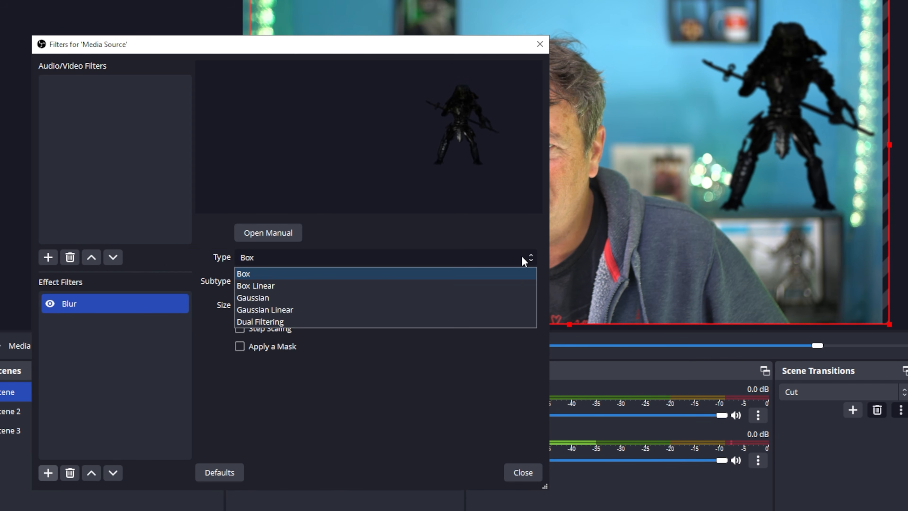
{"action": "left_click", "coordinate": [358, 300]}
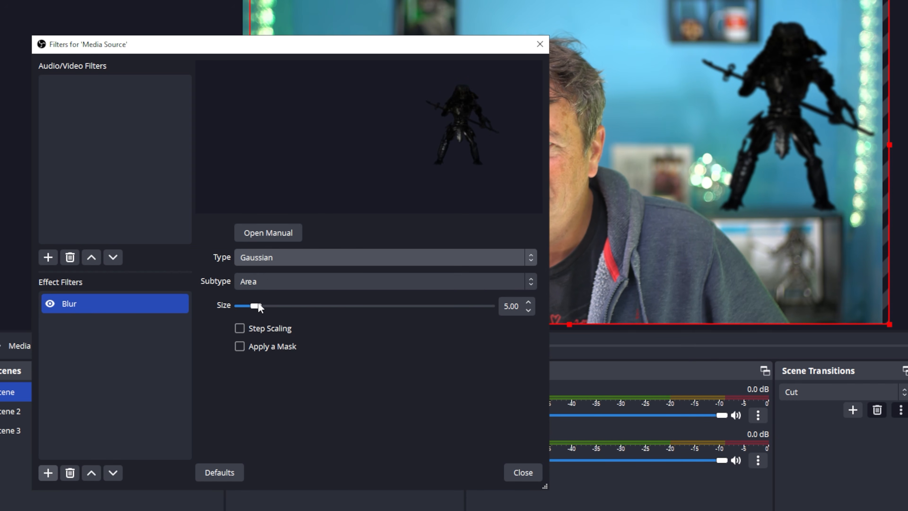
{"action": "left_click_drag", "start_coordinate": [259, 305], "coordinate": [359, 312]}
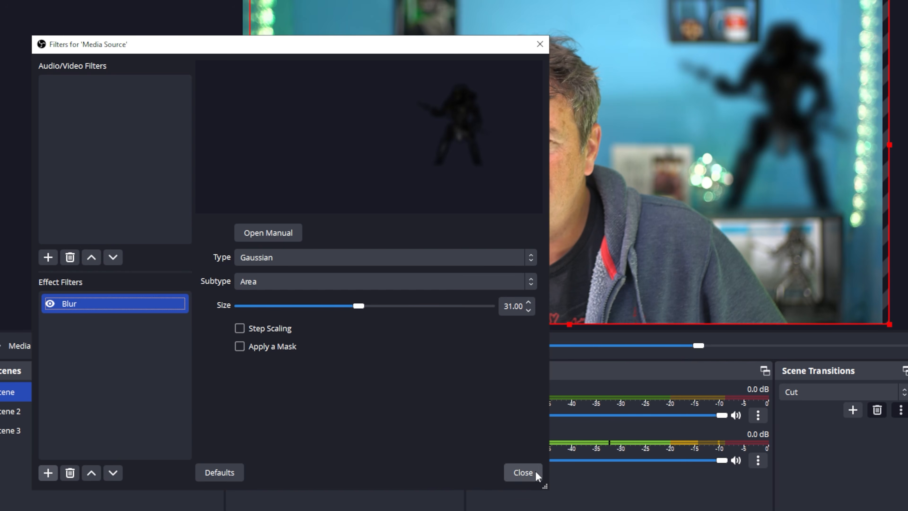
{"action": "left_click", "coordinate": [524, 473]}
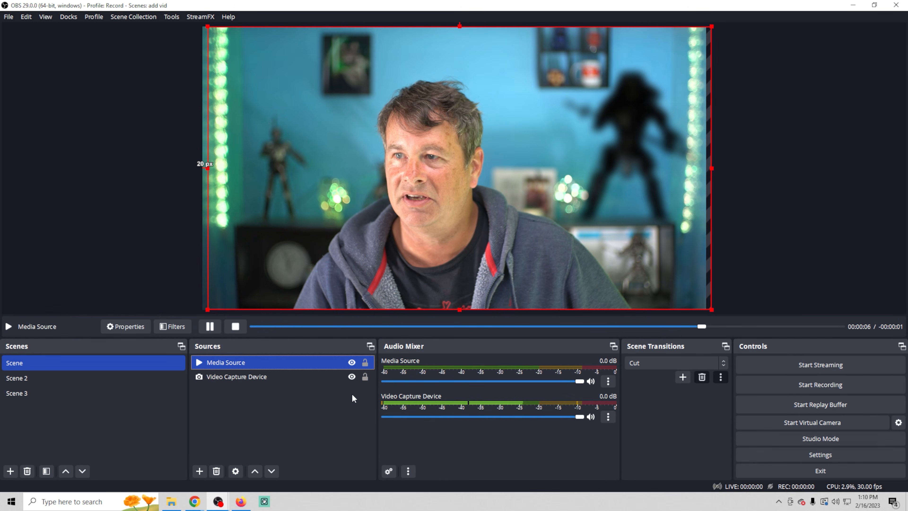